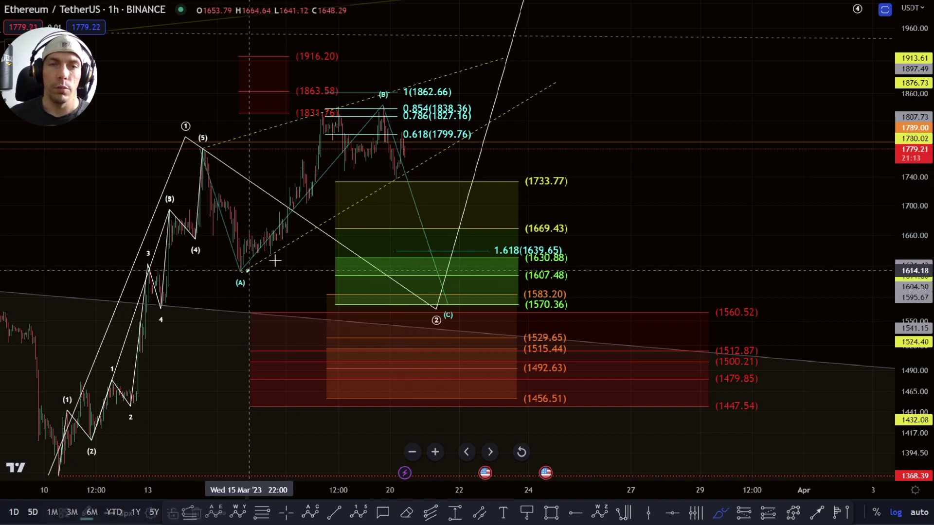
# - Sketch a temporary brush stroke from the wave (A) low up toward the latest candles, then remove it
pyautogui.moveTo(247, 271); pyautogui.dragTo(386, 192)
pyautogui.press('Delete')
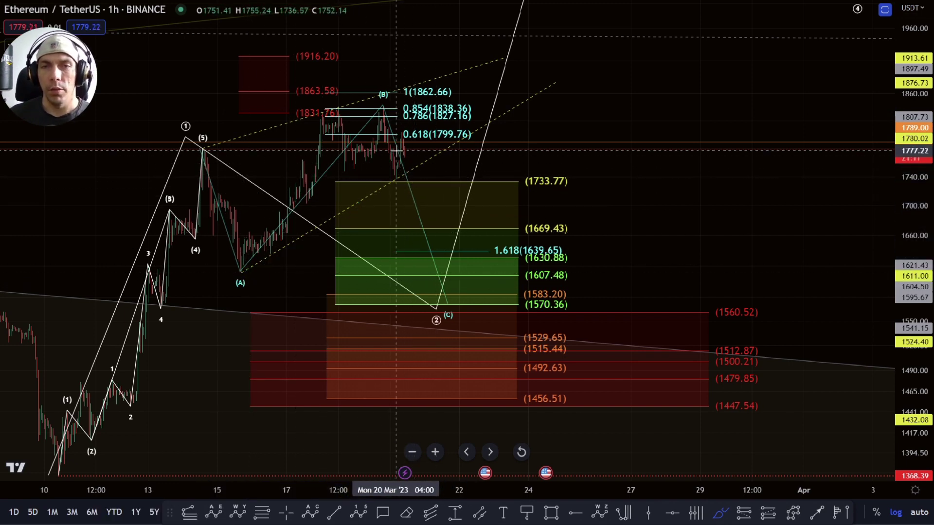
pyautogui.hotkey('ctrl', 'z')
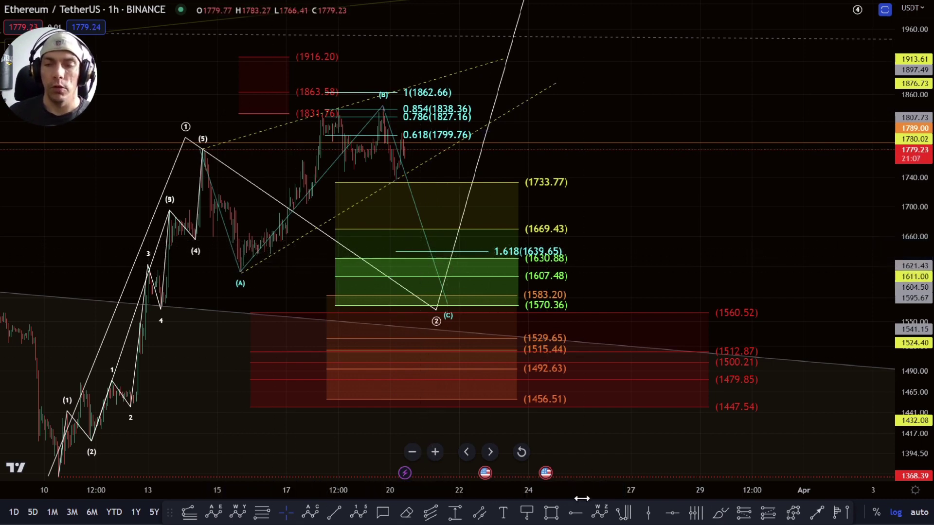
# - Underline the 1630.88 and 1570.36 support levels with the brush, then delete the marks
pyautogui.click(720, 512)
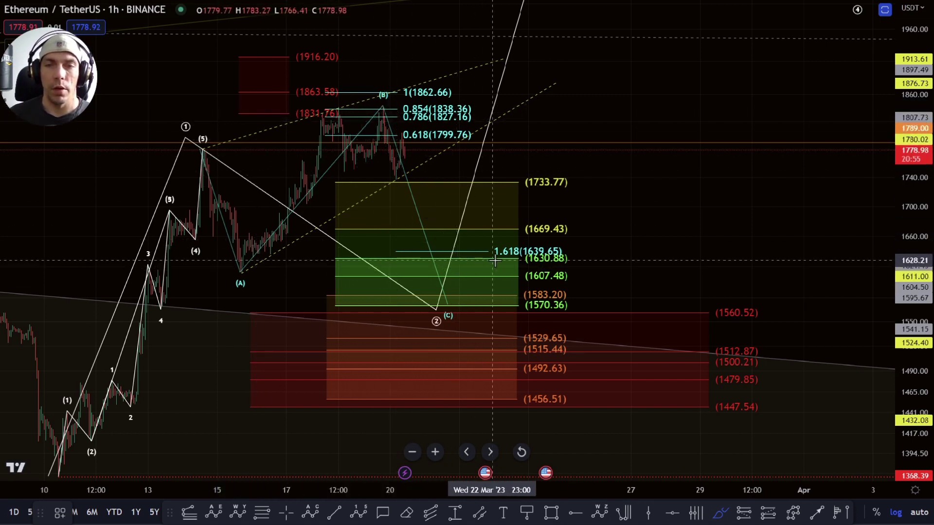
pyautogui.moveTo(516, 265); pyautogui.dragTo(581, 266)
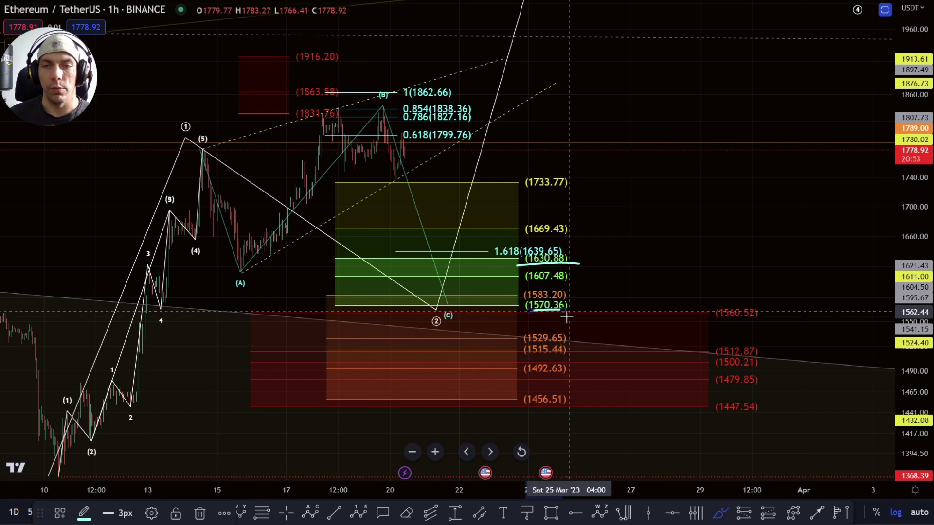
pyautogui.press('Delete')
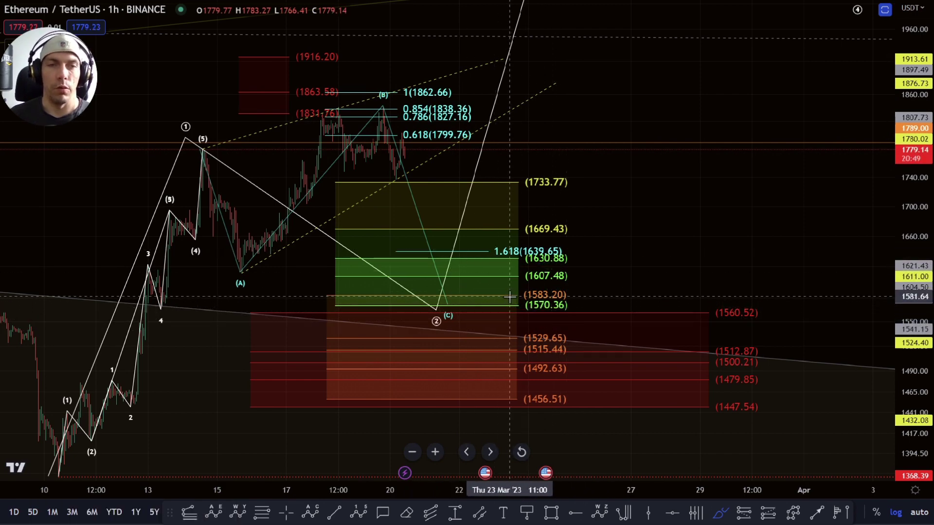
# - Examine the projected path of circled waves 2 to 5 and its upper target area across a wider price range
pyautogui.scroll(-2, 323, 316)
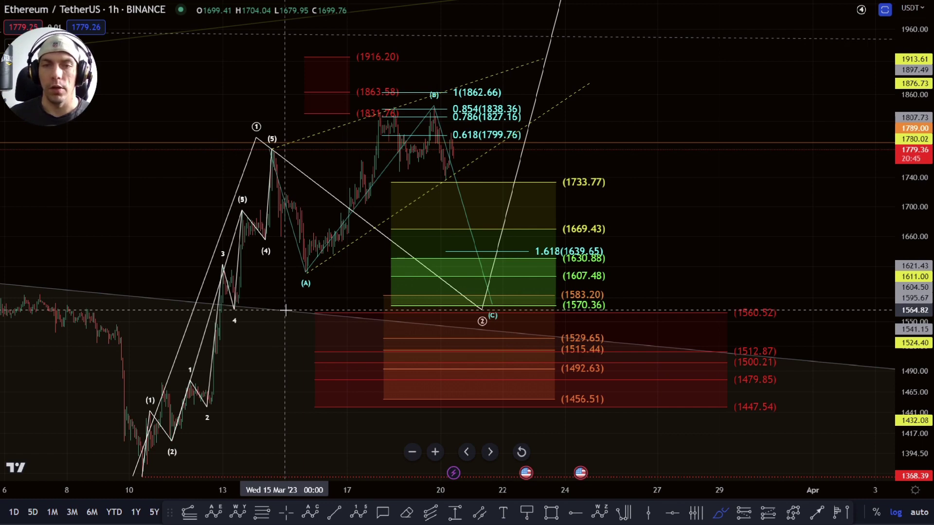
pyautogui.scroll(-2, 285, 310)
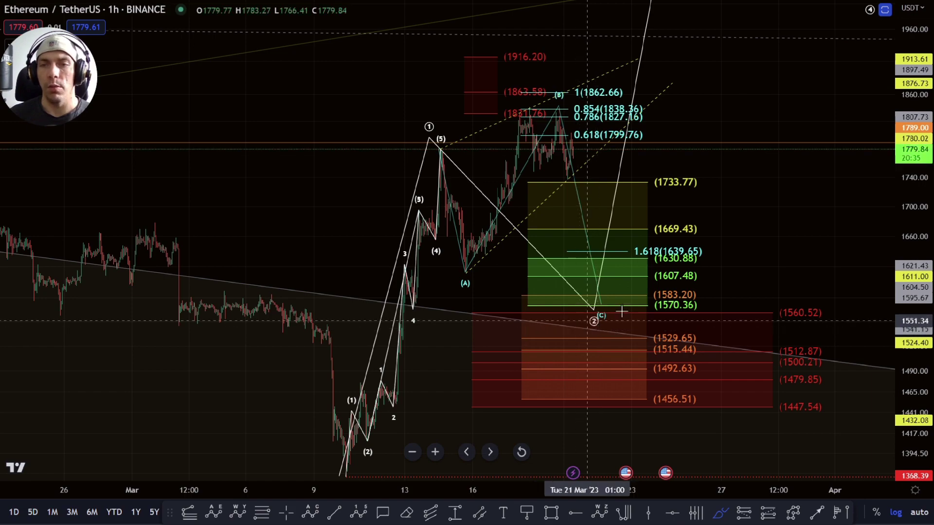
pyautogui.scroll(3, 773, 273)
pyautogui.press('Escape')
pyautogui.moveTo(711, 202); pyautogui.dragTo(527, 254)
pyautogui.moveTo(913, 248); pyautogui.dragTo(913, 316)
pyautogui.scroll(-4, 624, 261)
pyautogui.moveTo(638, 247); pyautogui.dragTo(597, 290)
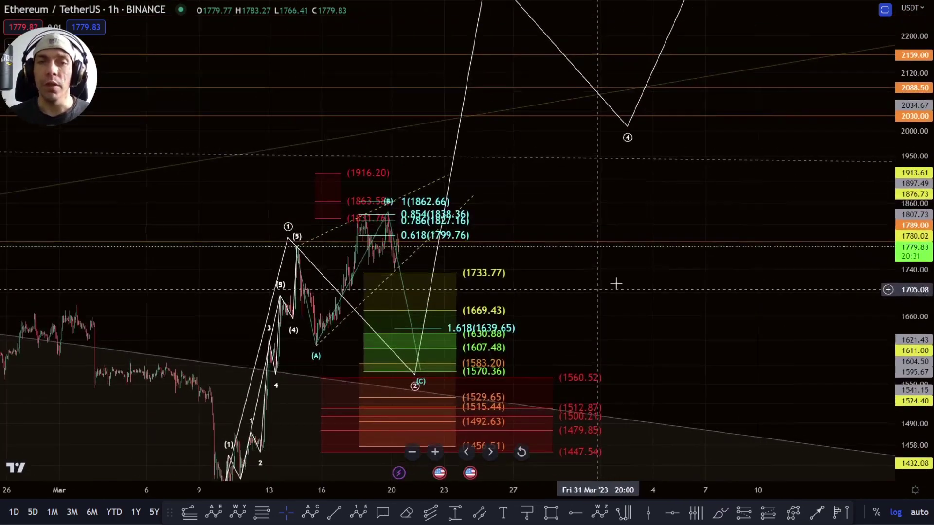
pyautogui.moveTo(924, 117); pyautogui.dragTo(931, 186)
pyautogui.moveTo(629, 311); pyautogui.dragTo(617, 354)
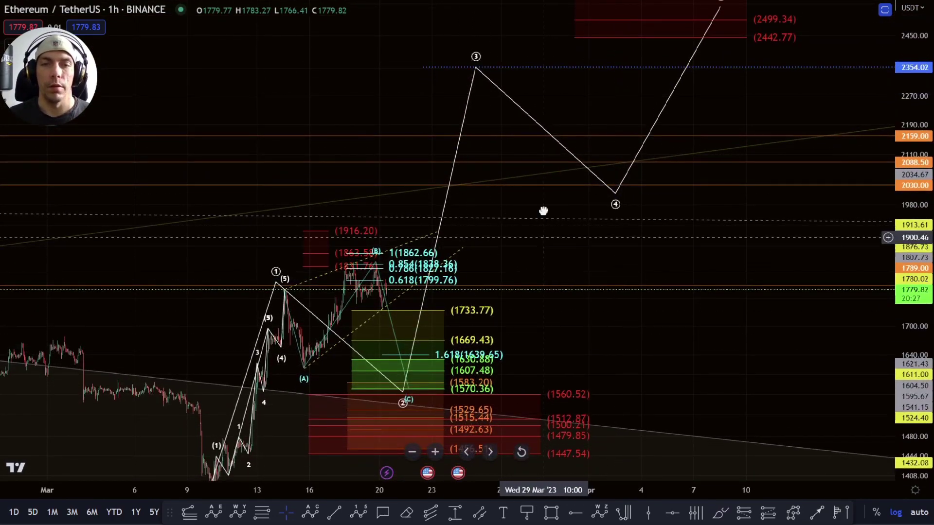
pyautogui.moveTo(544, 229); pyautogui.dragTo(546, 178)
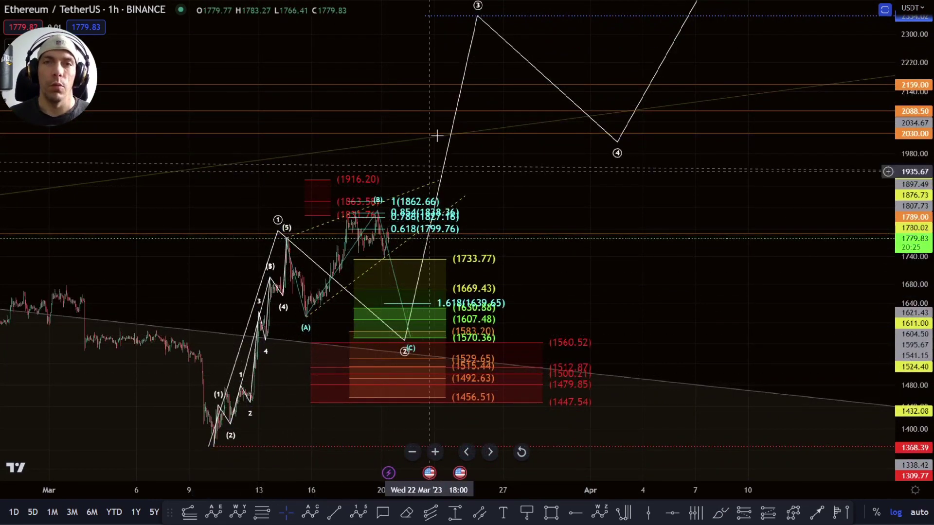
pyautogui.moveTo(575, 222); pyautogui.dragTo(558, 294)
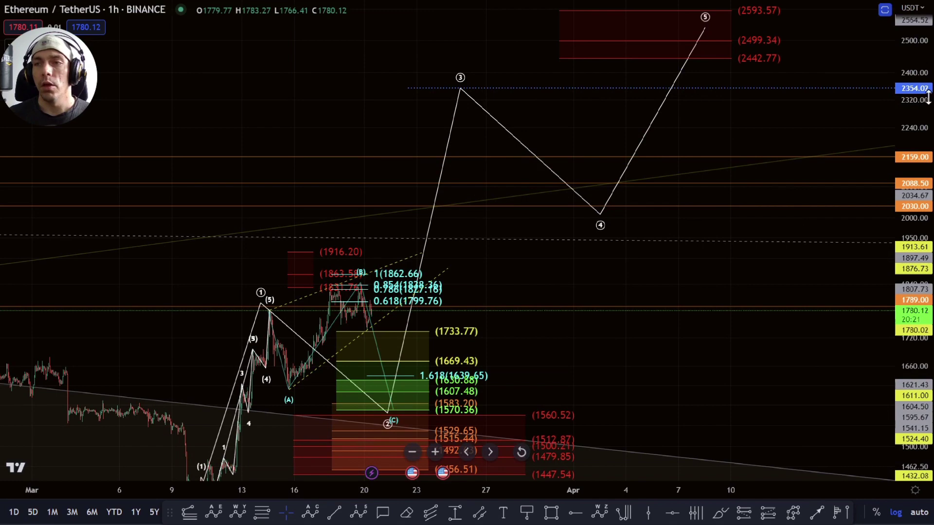
# - Move the circled wave 2 point onto the end of wave (C), at about 1572.92
pyautogui.moveTo(597, 318); pyautogui.dragTo(620, 244)
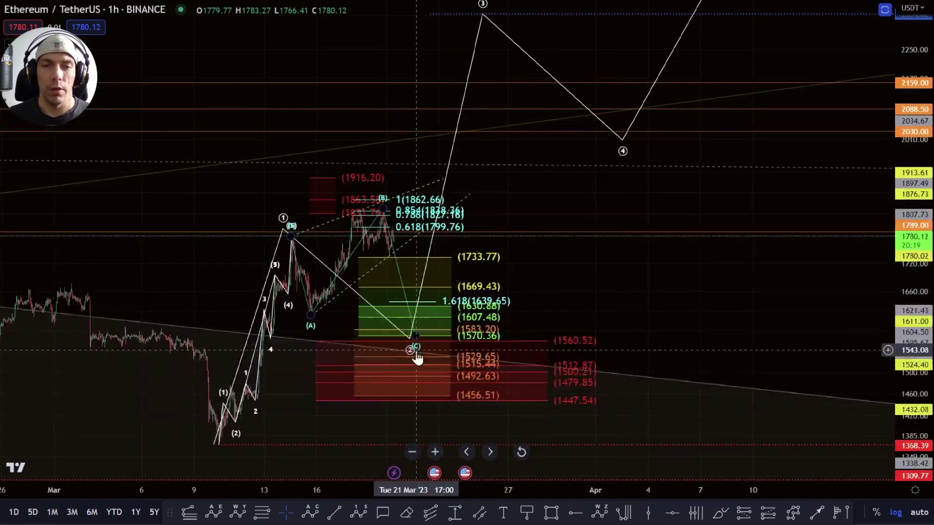
pyautogui.moveTo(410, 341)
pyautogui.mouseDown()
pyautogui.moveTo(411, 320)
pyautogui.moveTo(415, 336)
pyautogui.mouseUp()
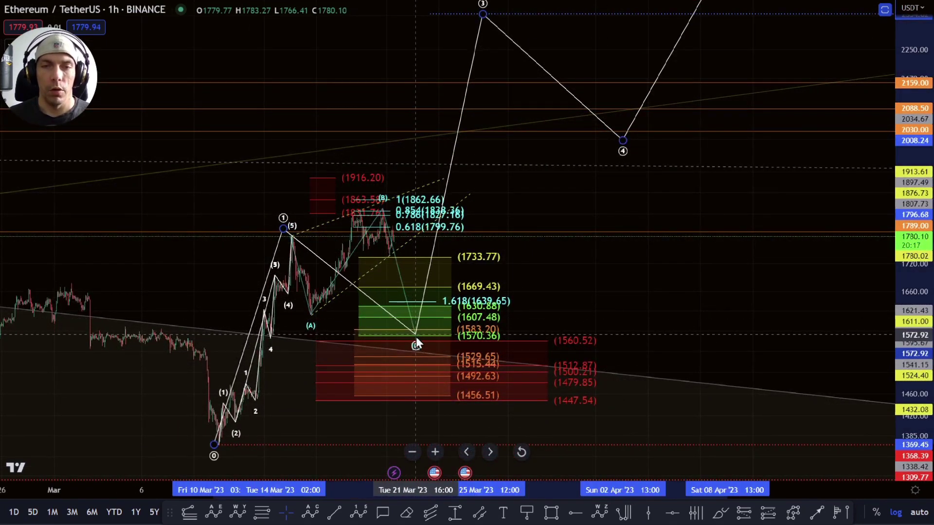
pyautogui.moveTo(530, 309); pyautogui.dragTo(528, 314)
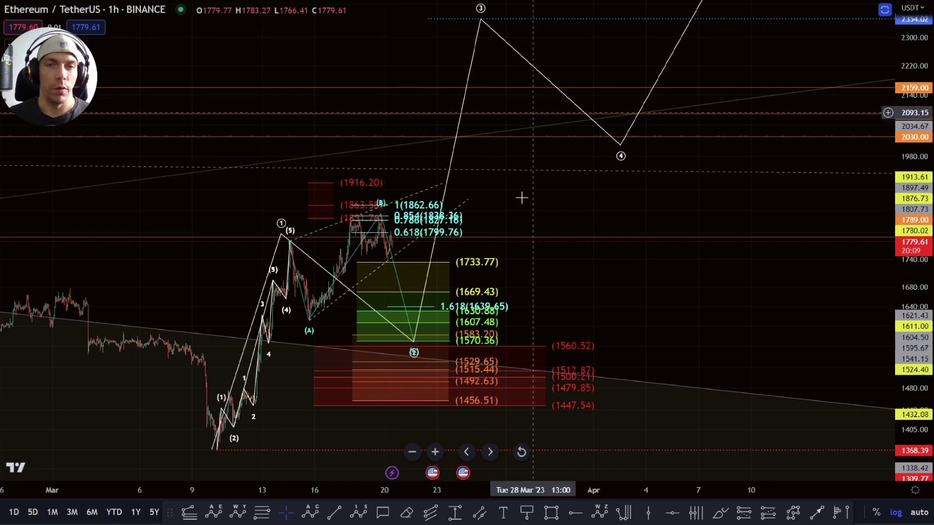
# - Trace the rise to wave 1, the drop to (A) and the rally to (B) with the brush, then delete the stroke
pyautogui.click(721, 514)
pyautogui.click(200, 447)
pyautogui.click(286, 213)
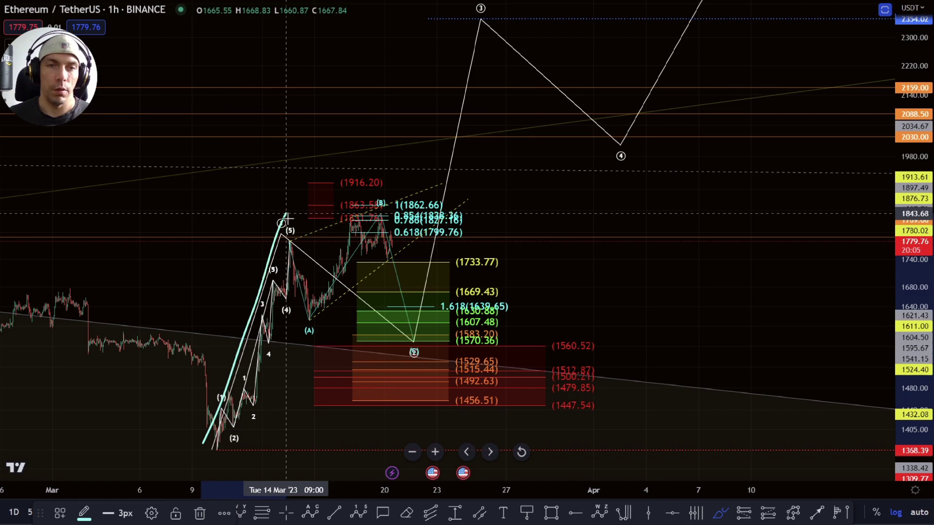
pyautogui.click(309, 320)
pyautogui.click(374, 202)
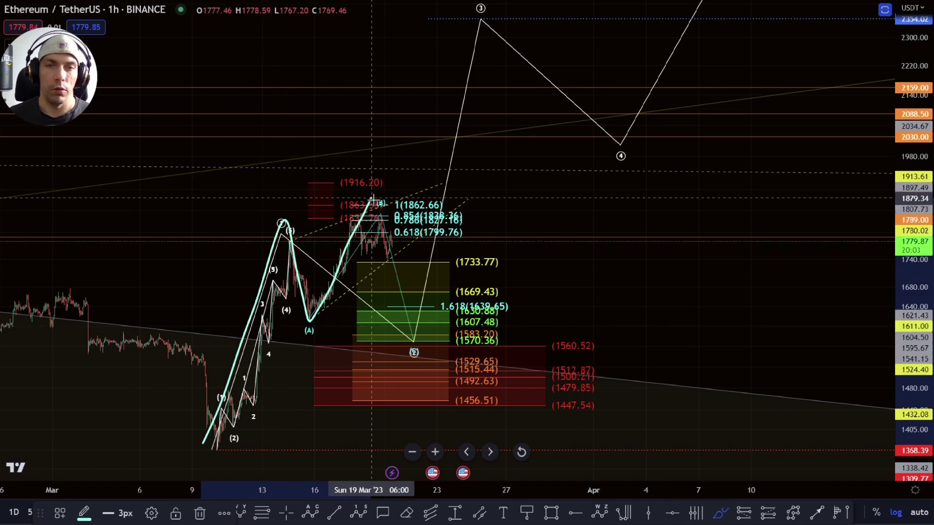
pyautogui.doubleClick(423, 284)
pyautogui.press('Delete')
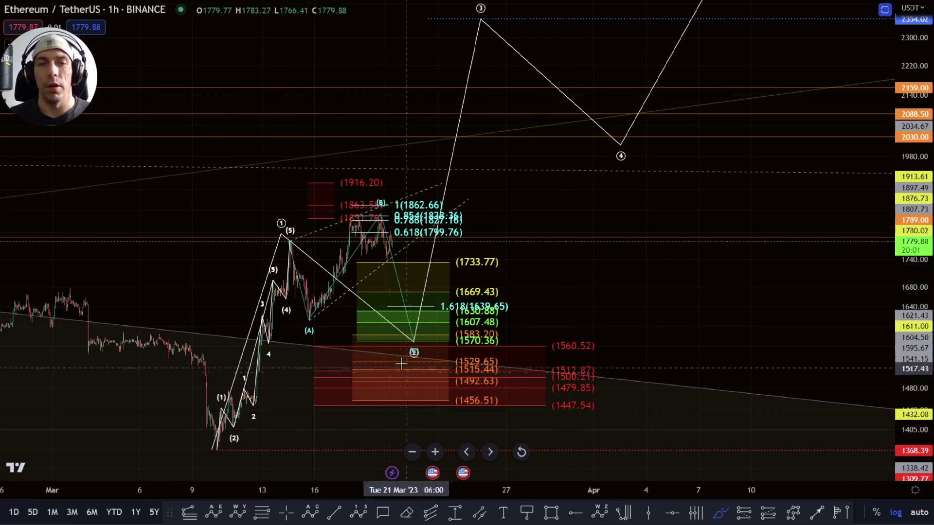
# - Brush a path from the March low through (A) and (B) down to a circled area around 1529.65 to 1492.63, then undo it
pyautogui.scroll(7, 365, 361)
pyautogui.moveTo(913, 351); pyautogui.dragTo(913, 227)
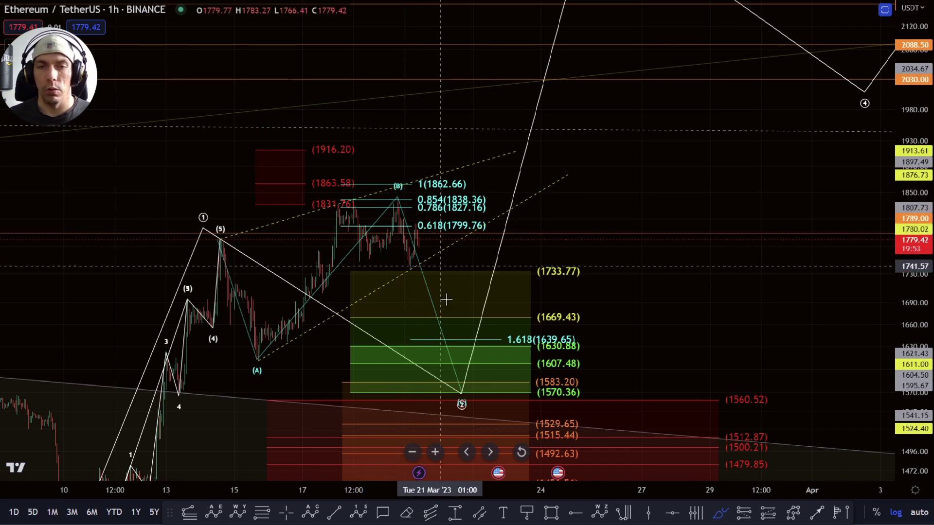
pyautogui.moveTo(648, 306); pyautogui.dragTo(657, 211)
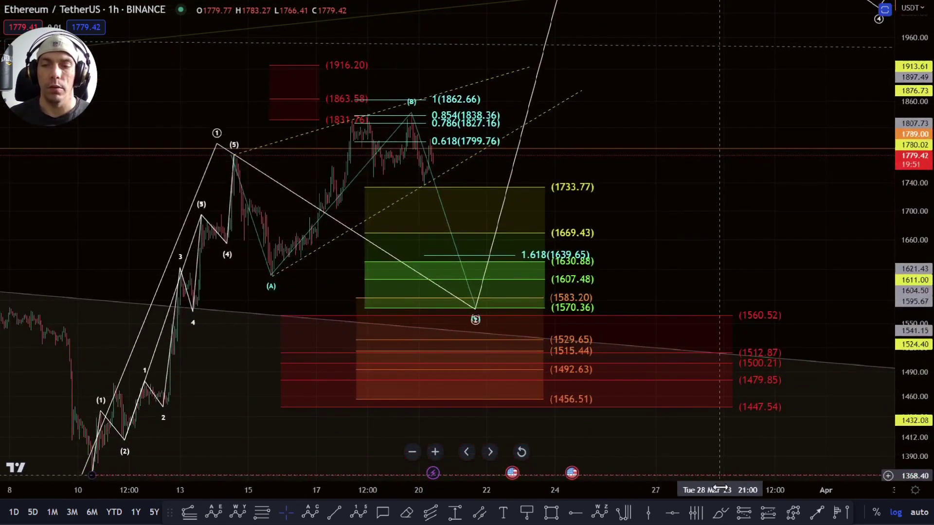
pyautogui.click(721, 514)
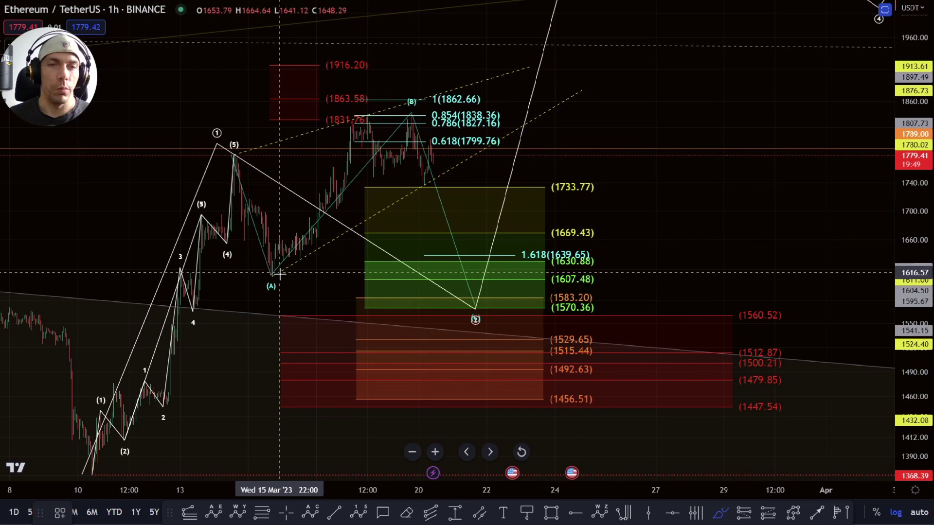
pyautogui.moveTo(92, 470); pyautogui.dragTo(116, 382)
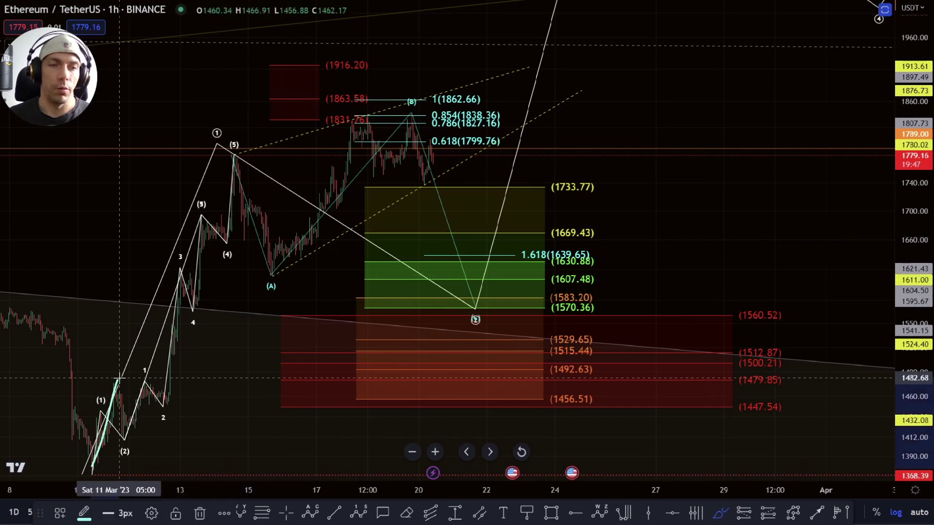
pyautogui.moveTo(141, 414)
pyautogui.mouseDown()
pyautogui.moveTo(233, 149)
pyautogui.moveTo(278, 278)
pyautogui.moveTo(385, 170)
pyautogui.moveTo(415, 119)
pyautogui.moveTo(551, 354)
pyautogui.moveTo(519, 375)
pyautogui.moveTo(499, 334)
pyautogui.mouseUp()
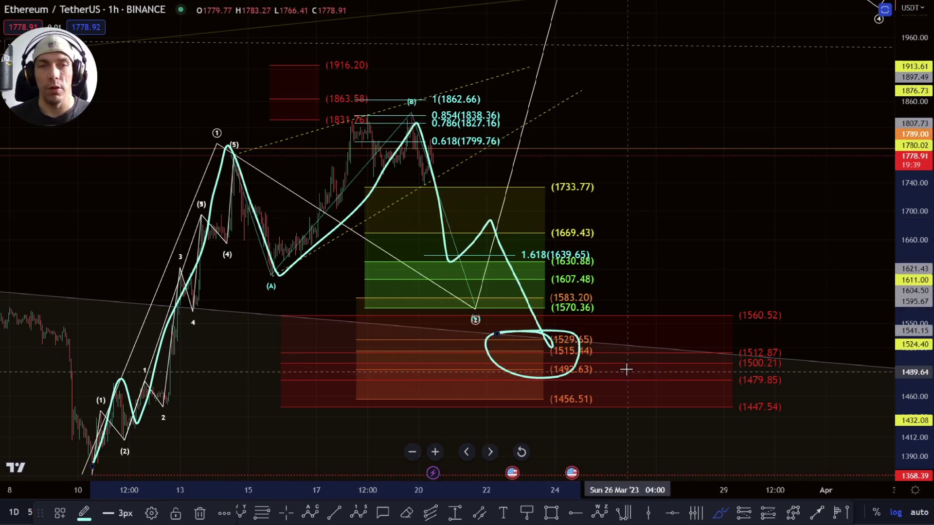
pyautogui.hotkey('ctrl', 'z')
# - Circle the 1447.54 level of the red retracement with the brush, then delete the circle
pyautogui.click(751, 321)
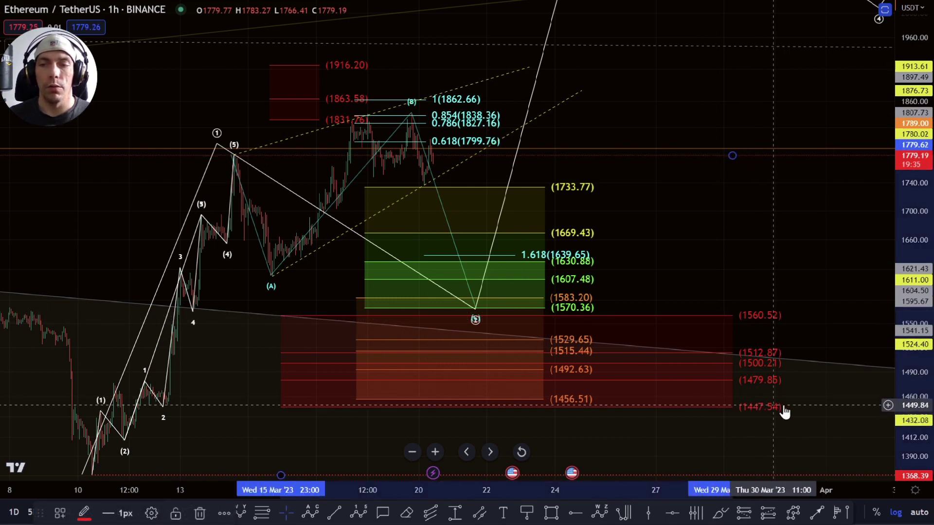
pyautogui.click(721, 515)
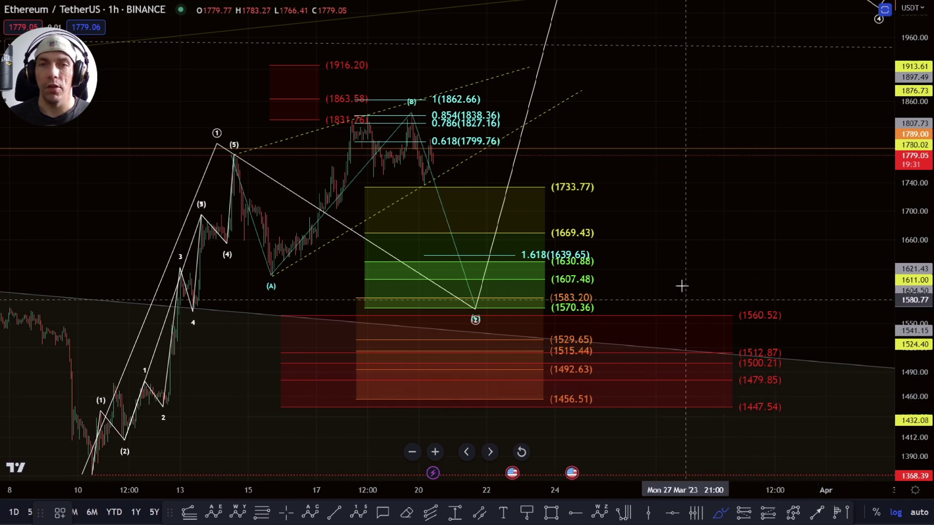
pyautogui.moveTo(669, 288); pyautogui.dragTo(656, 320)
pyautogui.moveTo(651, 264); pyautogui.dragTo(655, 187)
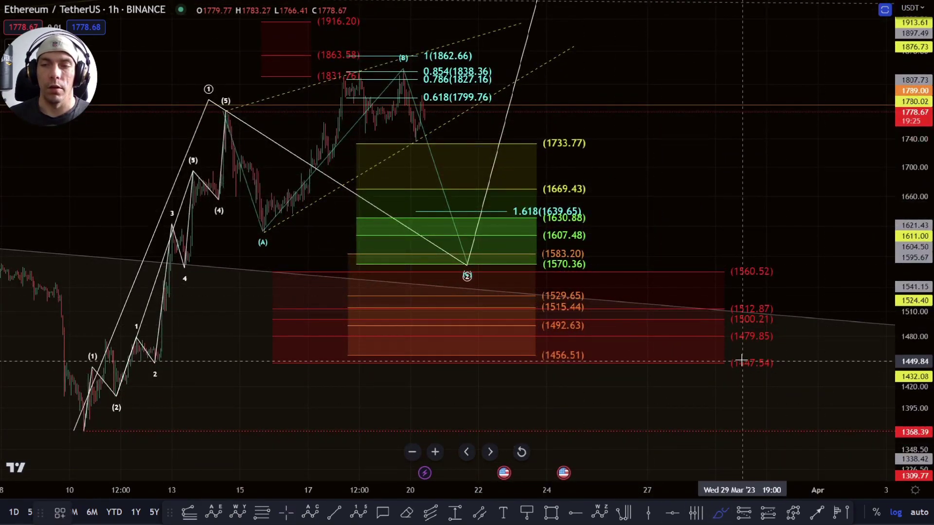
pyautogui.moveTo(717, 350); pyautogui.dragTo(729, 349)
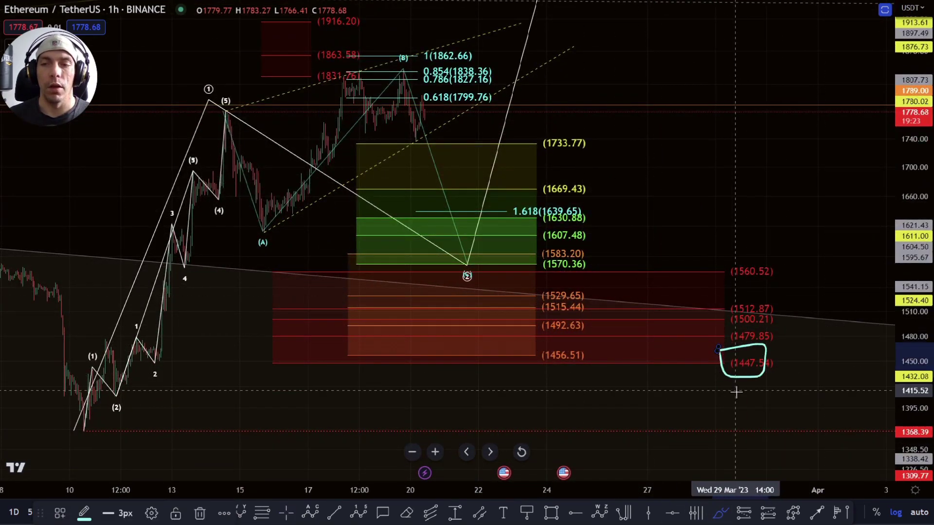
pyautogui.press('Delete')
# - Hide the "5 wave up" drawing group and show the "extension mic" group using the object tree
pyautogui.scroll(-4, 565, 369)
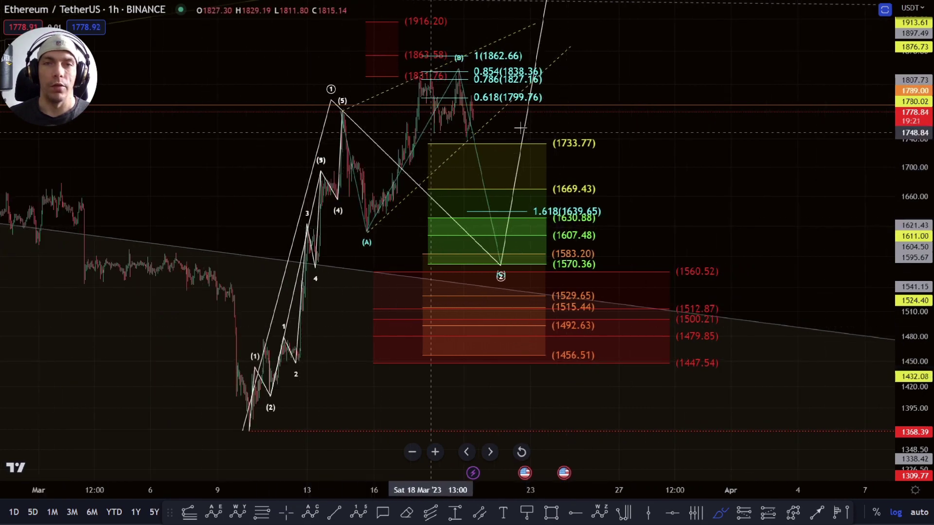
pyautogui.moveTo(597, 113); pyautogui.dragTo(576, 188)
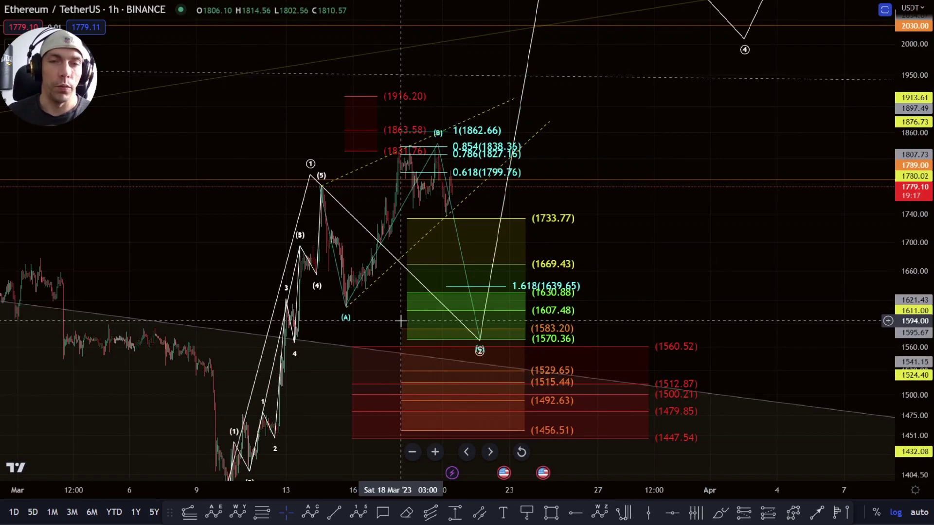
pyautogui.rightClick(624, 250)
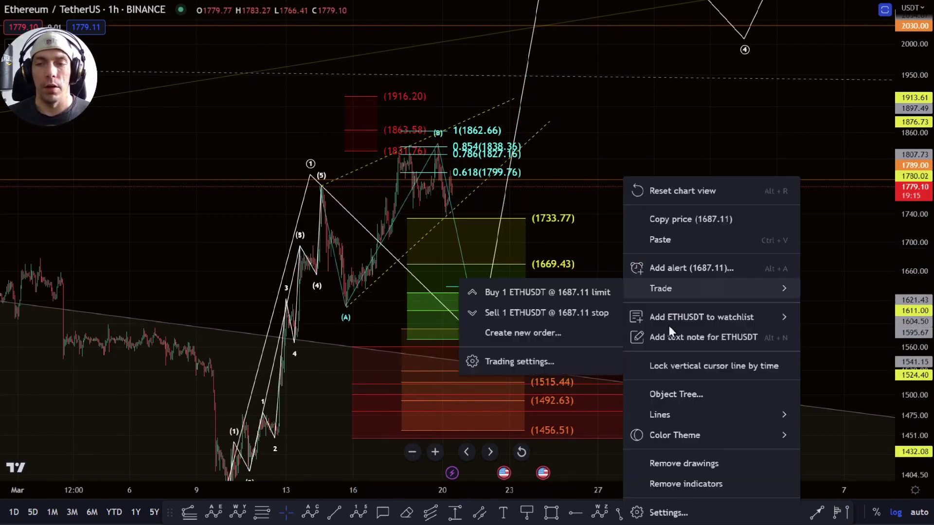
pyautogui.click(691, 395)
pyautogui.click(555, 244)
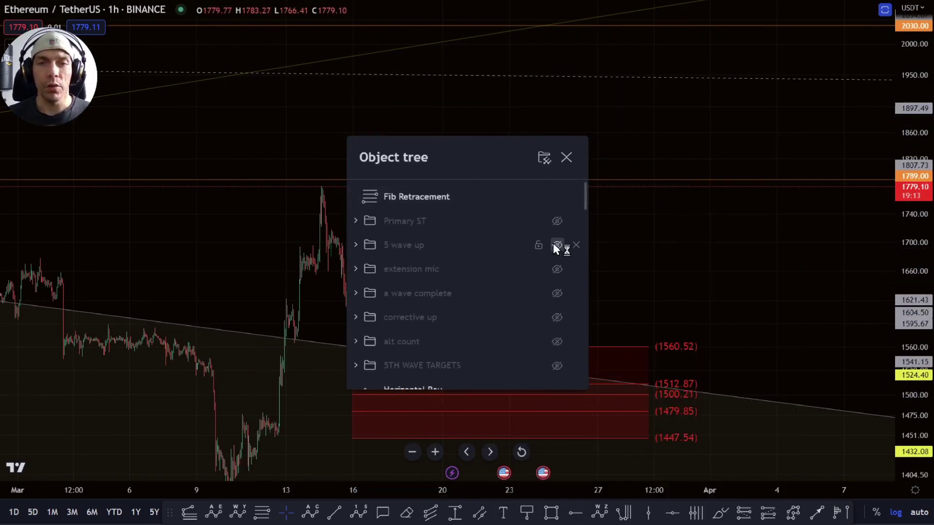
pyautogui.click(555, 269)
pyautogui.click(773, 273)
# - Underline the 1743.82 and 1655.81 levels of the green support zone with the brush, undoing each mark
pyautogui.scroll(4, 440, 392)
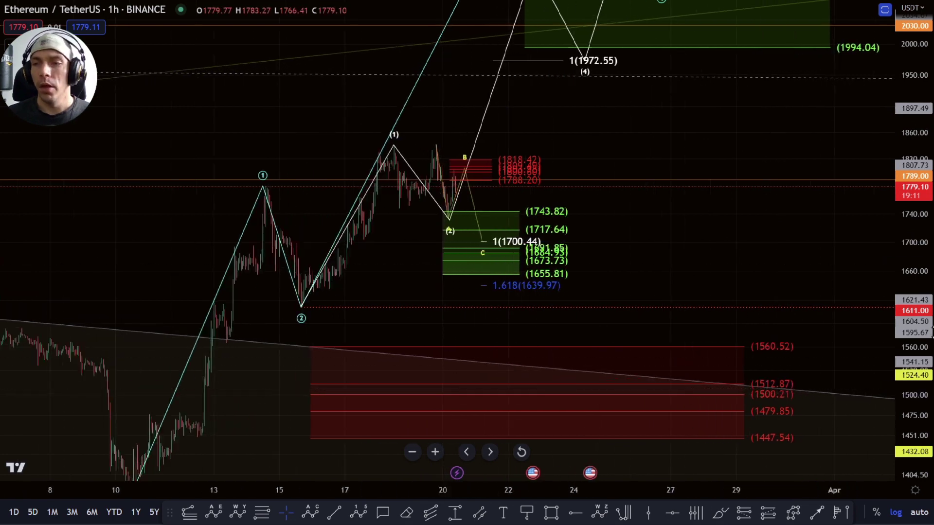
pyautogui.scroll(3, 491, 360)
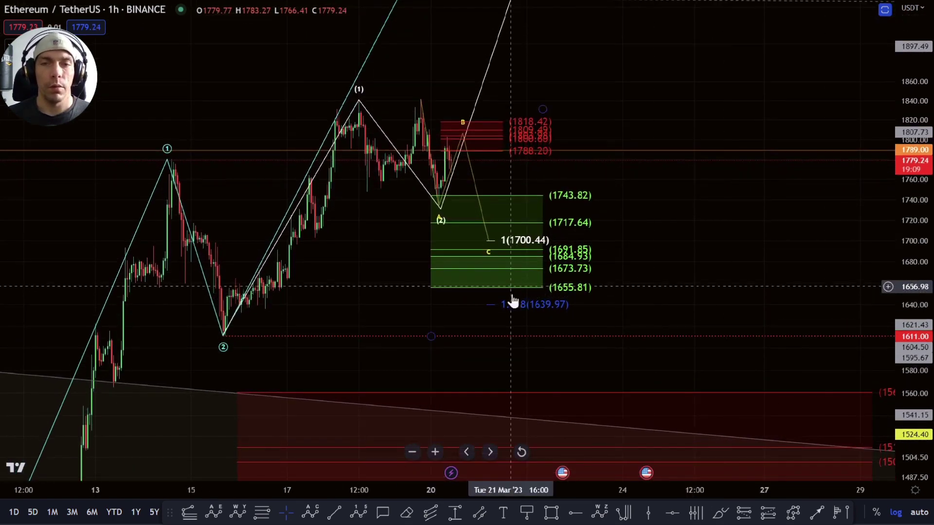
pyautogui.moveTo(622, 346); pyautogui.dragTo(617, 373)
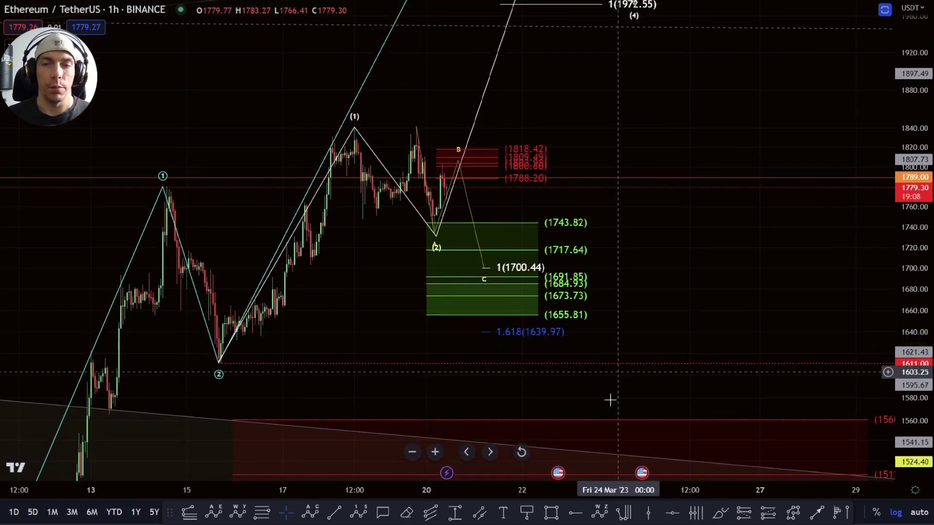
pyautogui.click(721, 515)
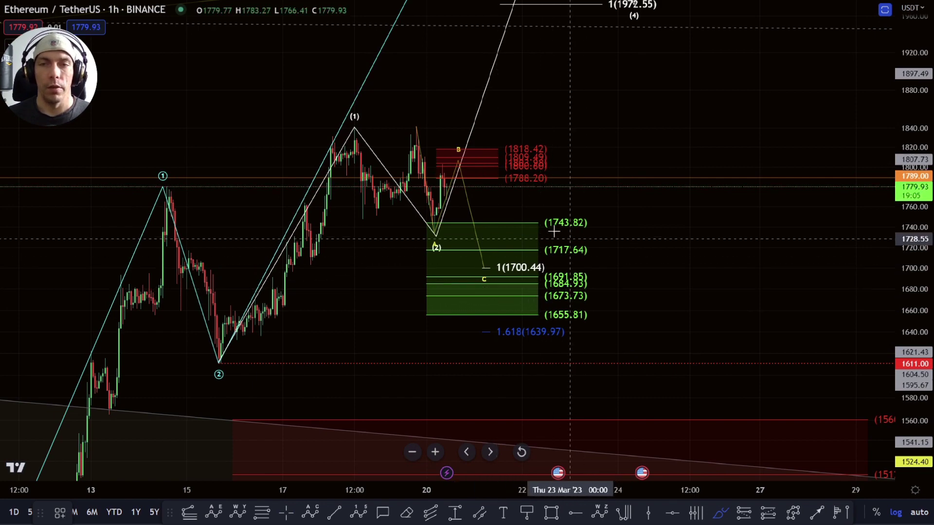
pyautogui.moveTo(545, 228); pyautogui.dragTo(601, 225)
pyautogui.hotkey('ctrl', 'z')
pyautogui.moveTo(545, 318); pyautogui.dragTo(598, 319)
pyautogui.hotkey('ctrl', 'z')
# - Mark the wave (2) low with the brush and trace a path from (1) down to (2) and up to about 1890
pyautogui.scroll(3, 421, 252)
pyautogui.moveTo(449, 228); pyautogui.dragTo(437, 237)
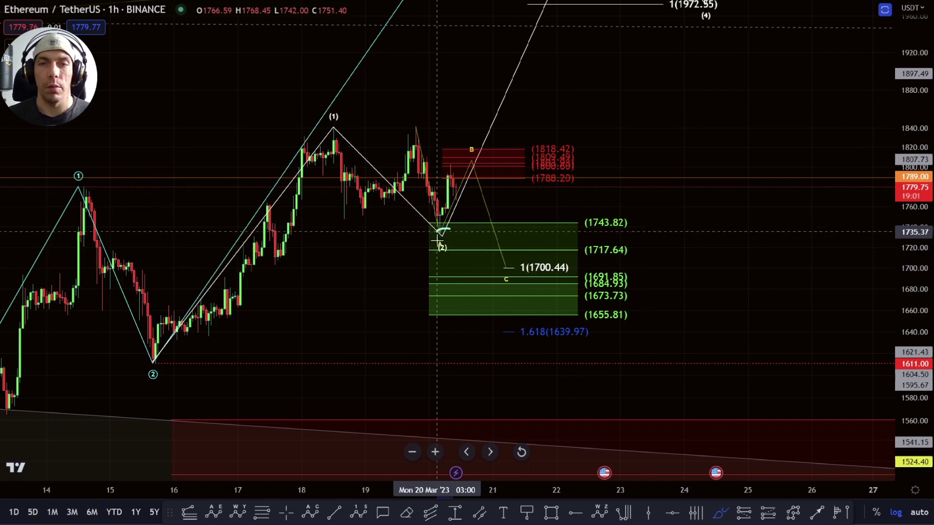
pyautogui.scroll(-2, 477, 256)
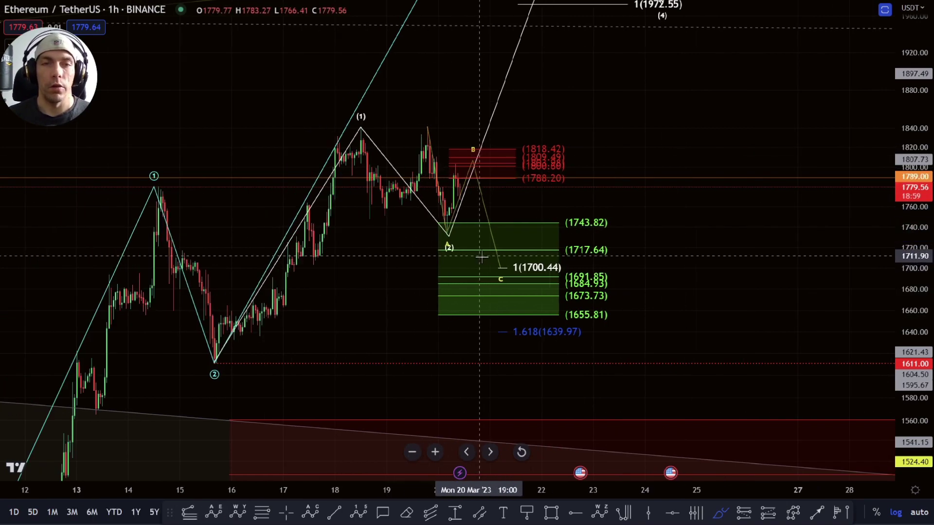
pyautogui.moveTo(362, 122)
pyautogui.mouseDown()
pyautogui.moveTo(386, 197)
pyautogui.moveTo(432, 127)
pyautogui.moveTo(448, 231)
pyautogui.moveTo(498, 77)
pyautogui.mouseUp()
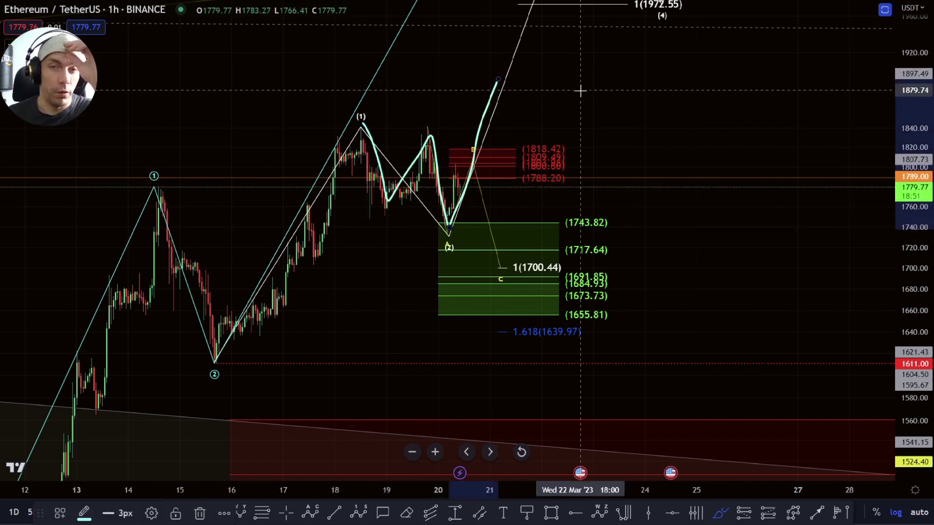
# - Examine the projected targets of white waves (3) to (5) and of circled waves 3 to 5 above the current price
pyautogui.moveTo(912, 105); pyautogui.dragTo(912, 158)
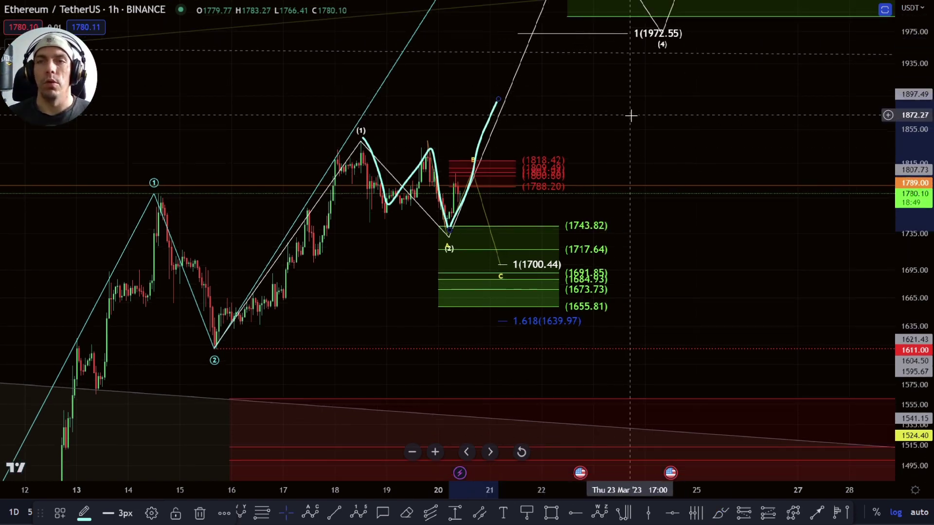
pyautogui.moveTo(617, 39); pyautogui.dragTo(625, 128)
pyautogui.moveTo(676, 217); pyautogui.dragTo(668, 282)
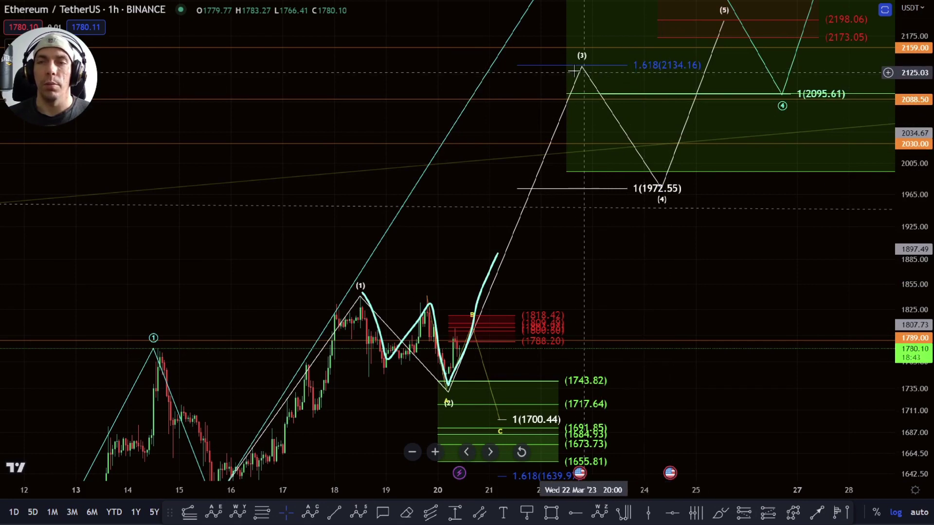
pyautogui.moveTo(699, 270); pyautogui.dragTo(466, 179)
pyautogui.moveTo(631, 128); pyautogui.dragTo(632, 204)
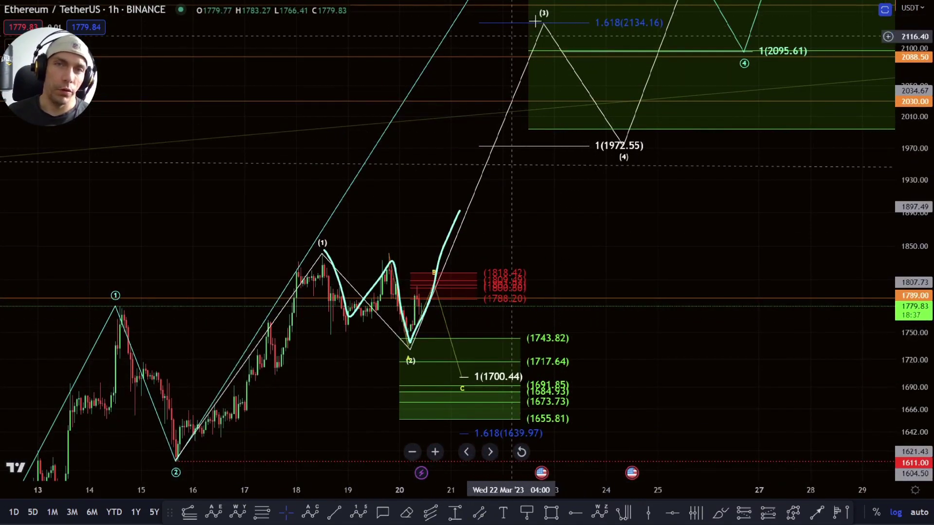
pyautogui.moveTo(585, 241); pyautogui.dragTo(580, 206)
pyautogui.moveTo(500, 258); pyautogui.dragTo(438, 467)
pyautogui.scroll(-6, 447, 389)
pyautogui.moveTo(924, 165); pyautogui.dragTo(926, 287)
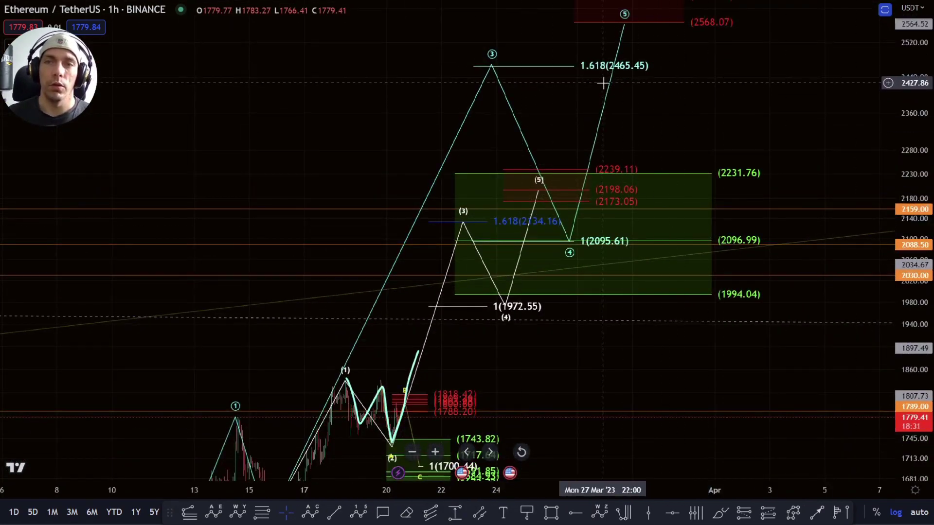
pyautogui.moveTo(684, 95); pyautogui.dragTo(666, 138)
pyautogui.moveTo(910, 128); pyautogui.dragTo(910, 178)
pyautogui.moveTo(745, 163); pyautogui.dragTo(735, 143)
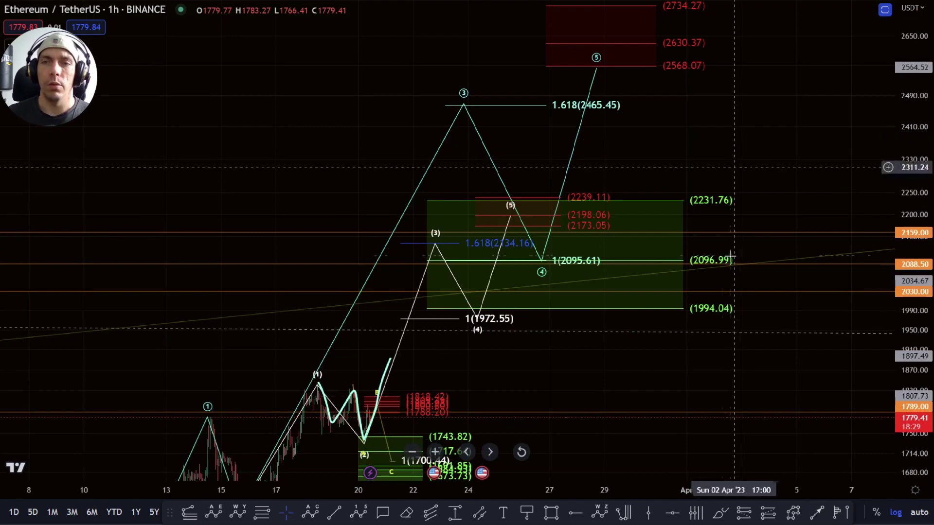
pyautogui.scroll(-2, 914, 215)
# - Brush a stroke from the March low up toward the circled wave 5 target, then delete it
pyautogui.scroll(-6, 482, 321)
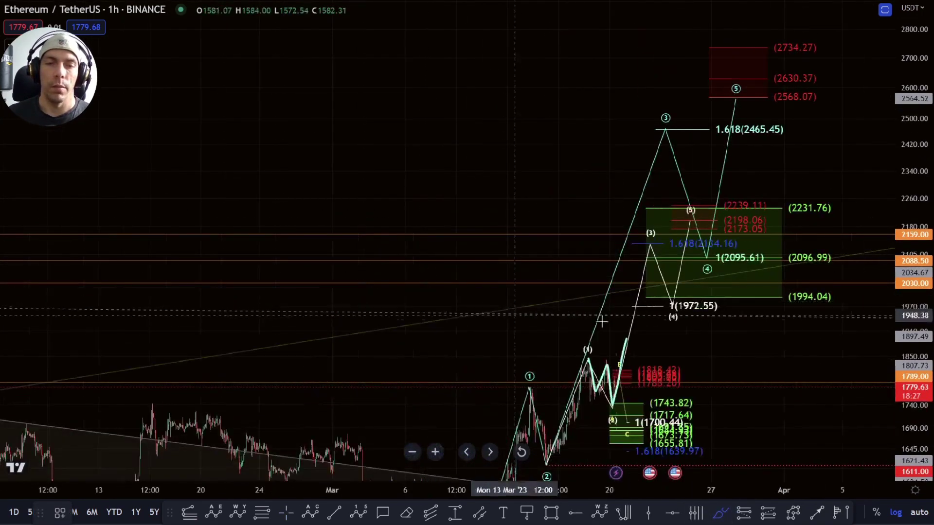
pyautogui.scroll(-3, 930, 295)
pyautogui.moveTo(454, 444)
pyautogui.mouseDown()
pyautogui.moveTo(466, 403)
pyautogui.moveTo(554, 364)
pyautogui.moveTo(632, 183)
pyautogui.moveTo(715, 238)
pyautogui.moveTo(727, 158)
pyautogui.mouseUp()
pyautogui.press('Delete')
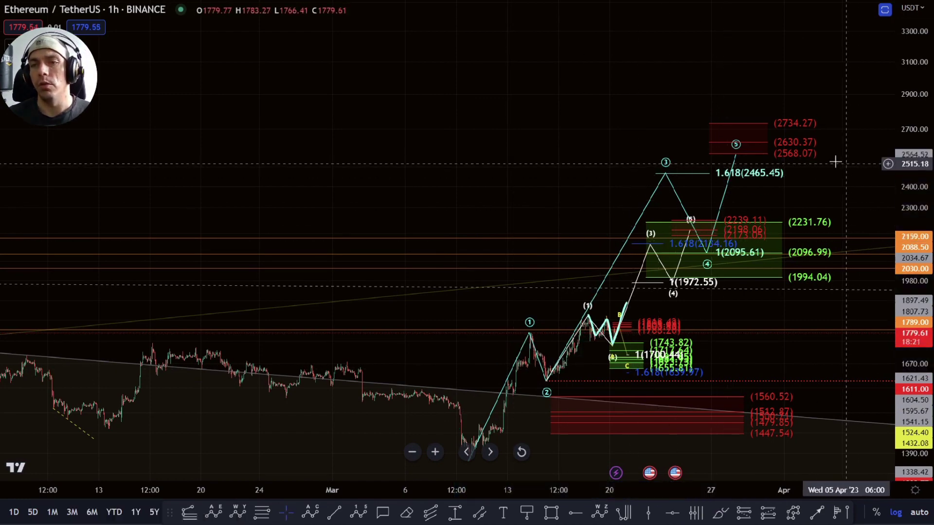
# - Delete the brush strokes tracing the path from (1) down to (2) and the rise out of (2)
pyautogui.moveTo(820, 164); pyautogui.dragTo(624, 161)
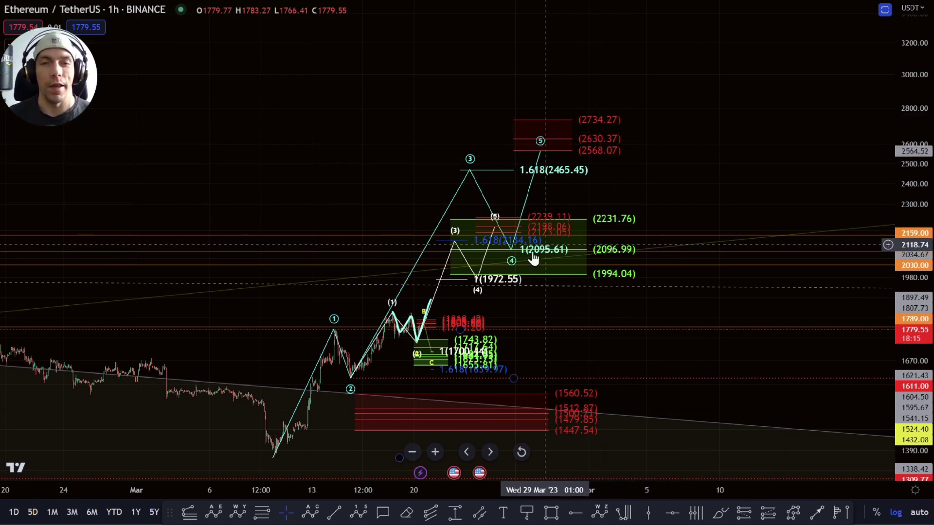
pyautogui.scroll(3, 535, 260)
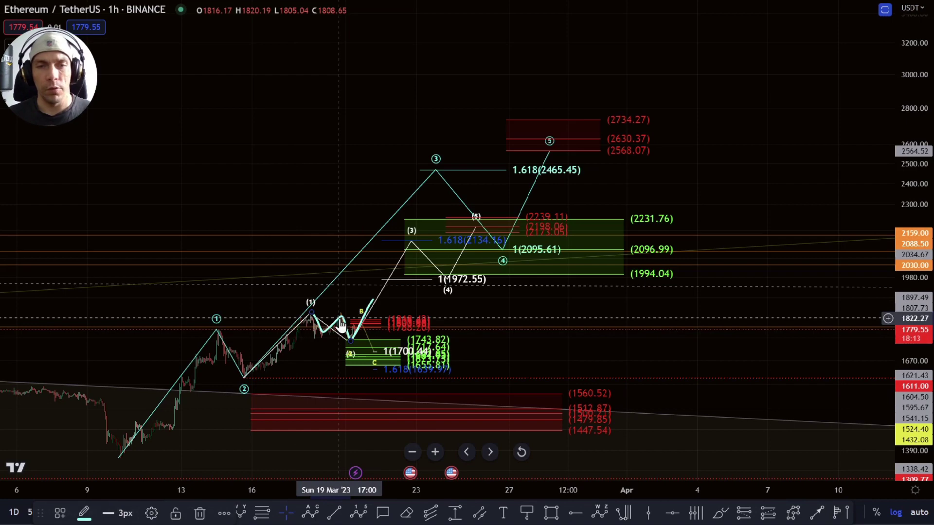
pyautogui.press('Delete')
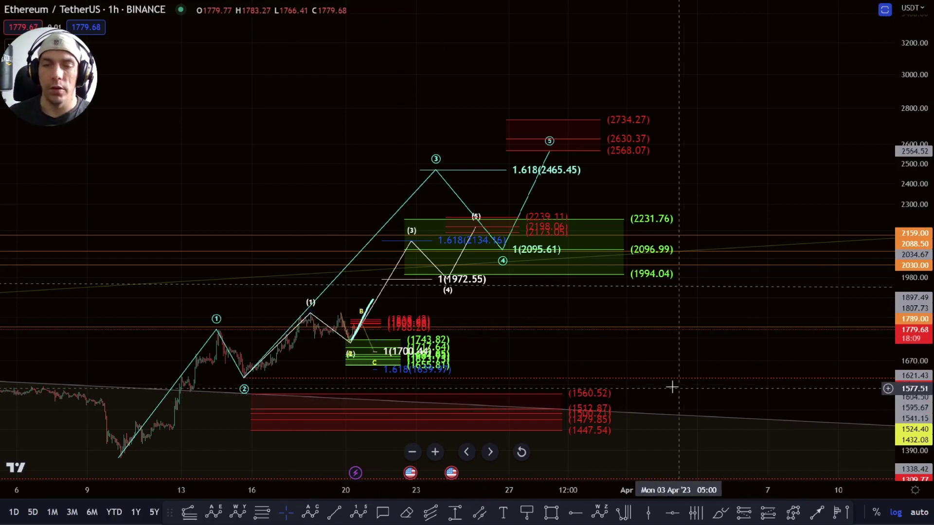
pyautogui.moveTo(513, 350); pyautogui.dragTo(545, 309)
pyautogui.moveTo(896, 407); pyautogui.dragTo(896, 318)
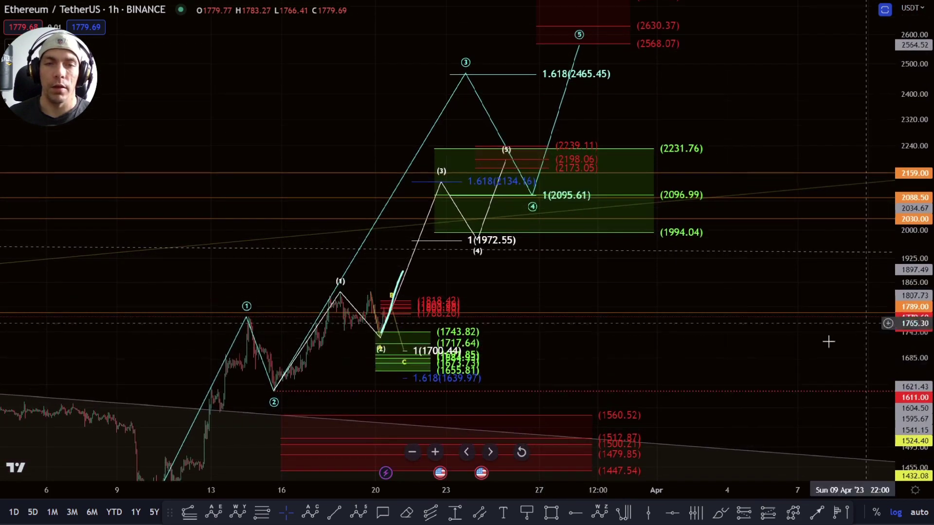
pyautogui.click(401, 281)
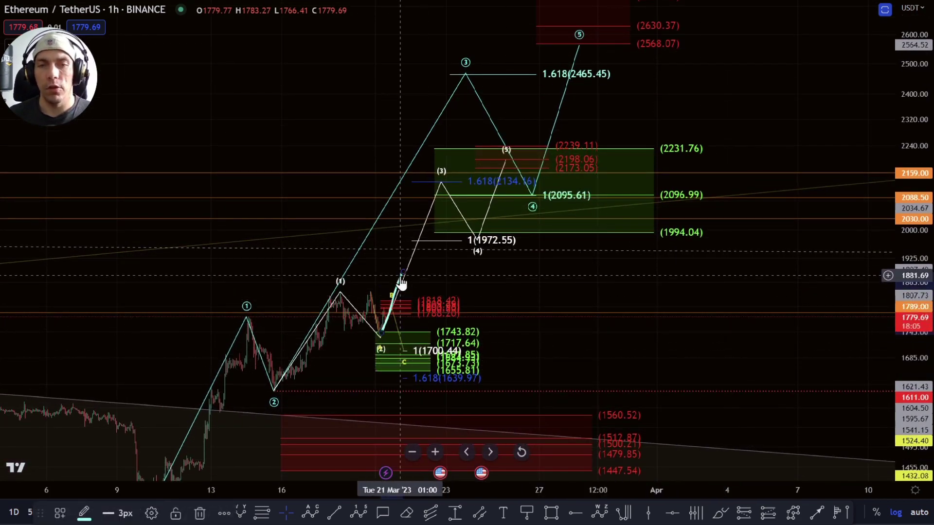
pyautogui.press('Delete')
# - Examine the 1611.00 level and the red retracement zone from 1560.52 to 1447.54 against the upper wave targets
pyautogui.scroll(-2, 448, 287)
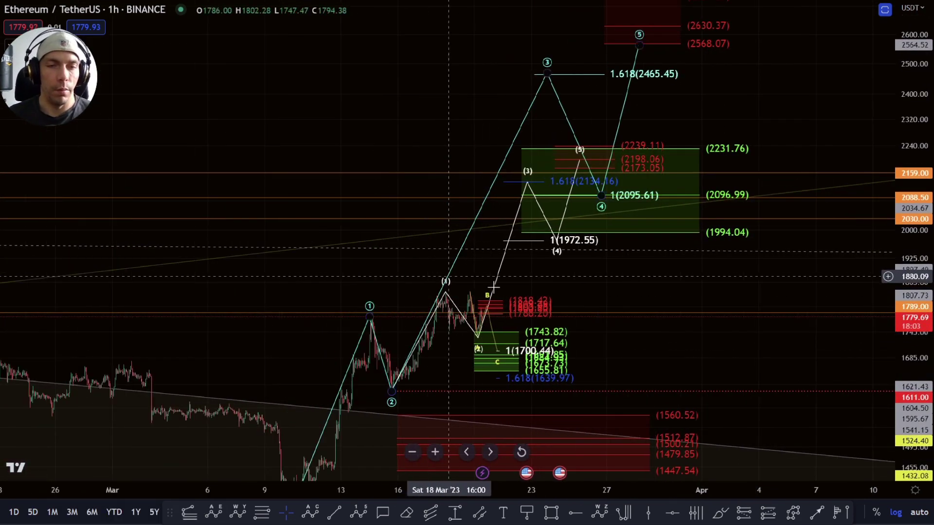
pyautogui.moveTo(604, 342); pyautogui.dragTo(566, 264)
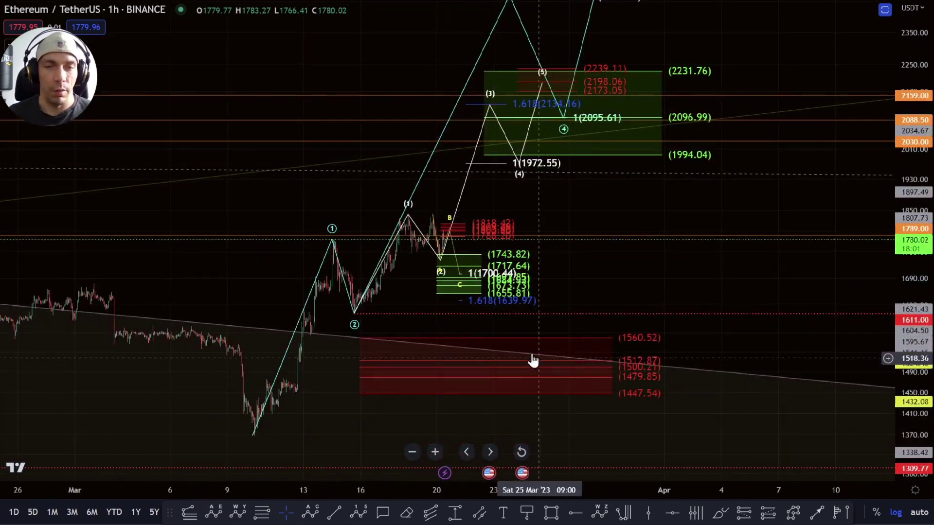
pyautogui.moveTo(908, 393); pyautogui.dragTo(909, 340)
pyautogui.moveTo(687, 288); pyautogui.dragTo(612, 266)
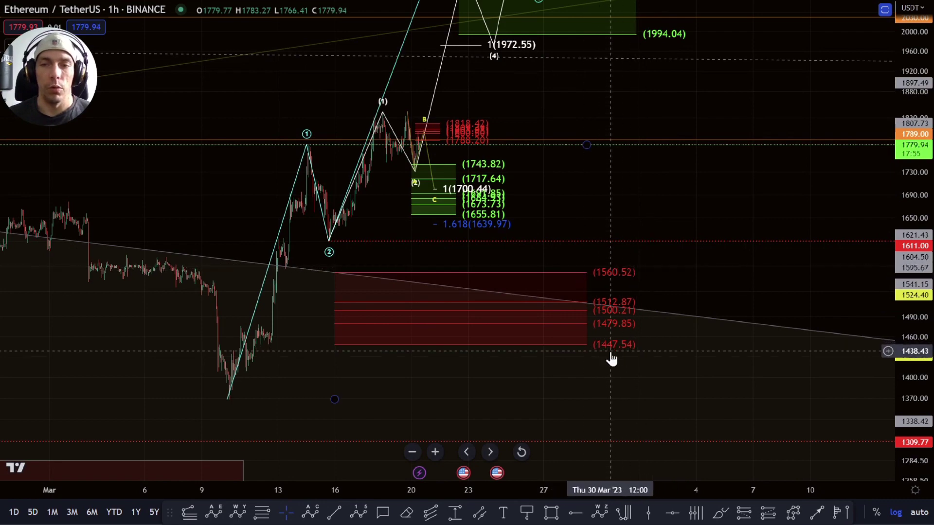
pyautogui.moveTo(635, 197); pyautogui.dragTo(560, 315)
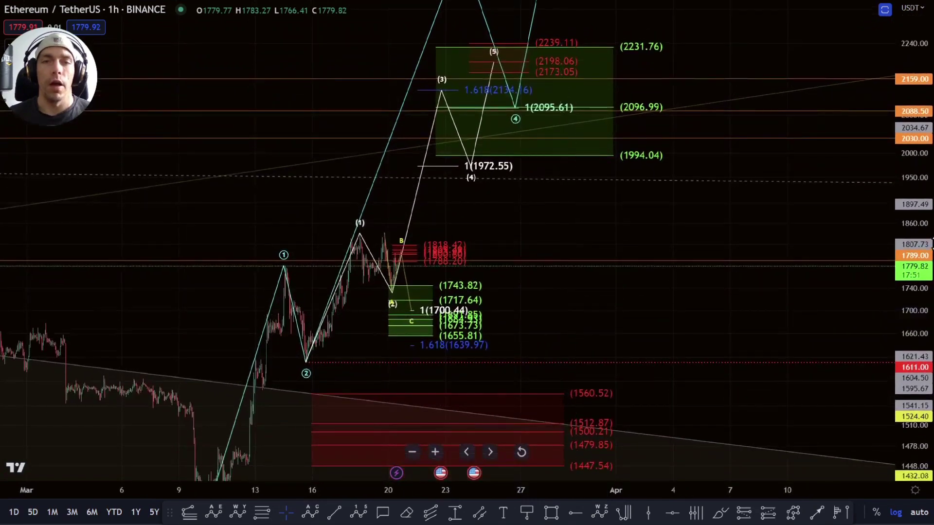
pyautogui.moveTo(913, 209); pyautogui.dragTo(913, 284)
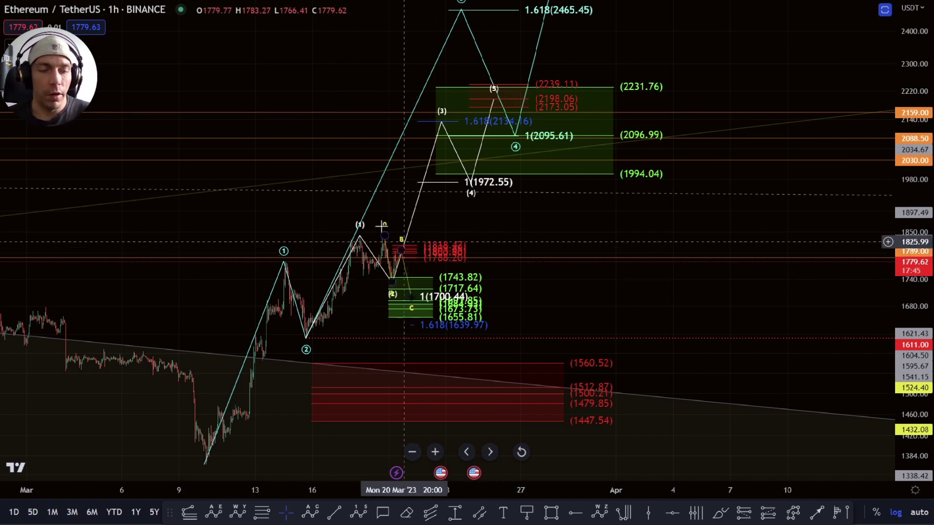
# - Brush marks at the recent high and at B, trace the A-B-C path down to 1700.44, then undo the strokes
pyautogui.scroll(5, 398, 241)
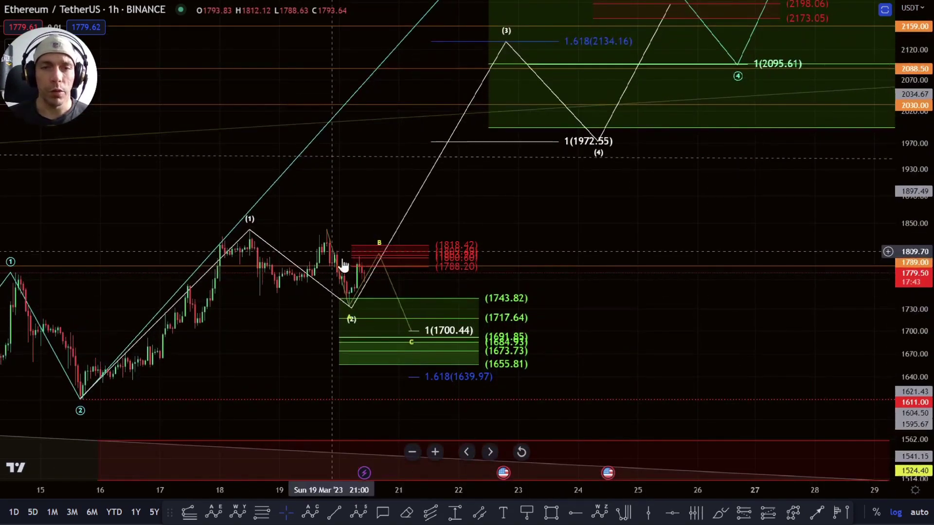
pyautogui.moveTo(907, 295); pyautogui.dragTo(908, 234)
pyautogui.moveTo(553, 339); pyautogui.dragTo(591, 313)
pyautogui.click(720, 512)
pyautogui.moveTo(358, 201); pyautogui.dragTo(406, 193)
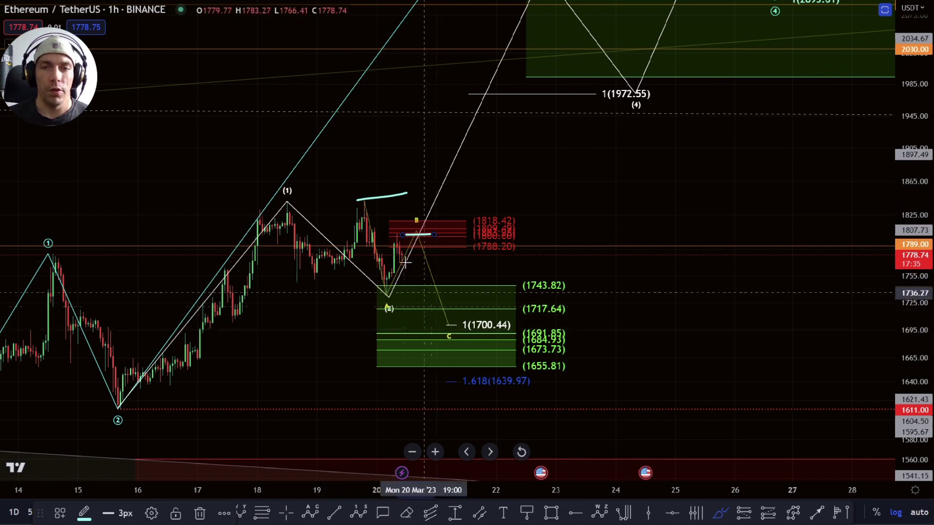
pyautogui.moveTo(364, 205); pyautogui.dragTo(387, 294)
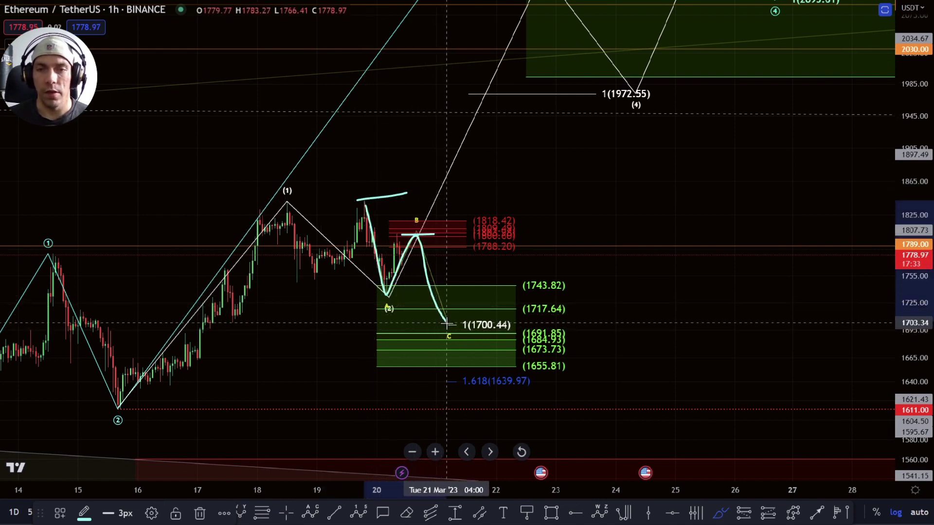
pyautogui.moveTo(460, 335); pyautogui.dragTo(503, 335)
pyautogui.hotkey('ctrl', 'z')
pyautogui.hotkey('ctrl', 'z')
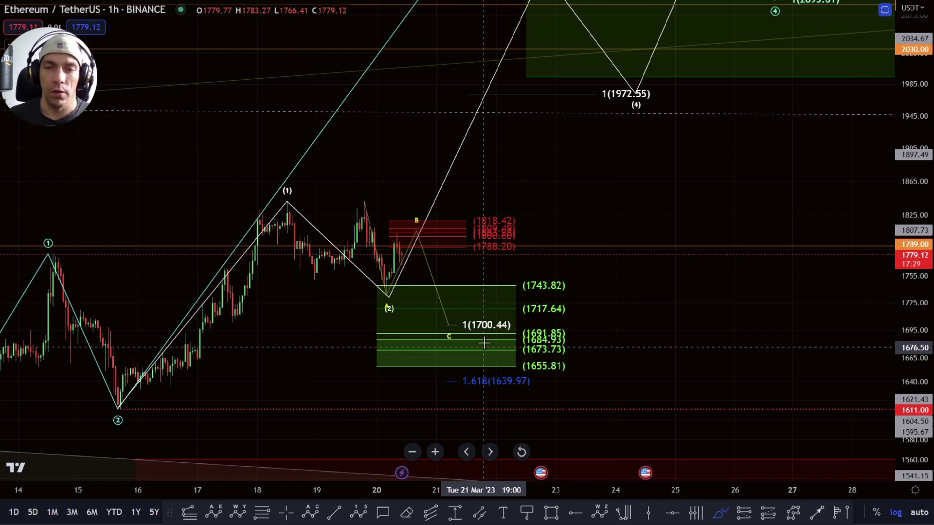
# - Brush a rising stroke from the 1700.44 target and an underline beneath the 1639.97 extension, undoing each
pyautogui.moveTo(474, 325); pyautogui.dragTo(586, 45)
pyautogui.hotkey('ctrl', 'z')
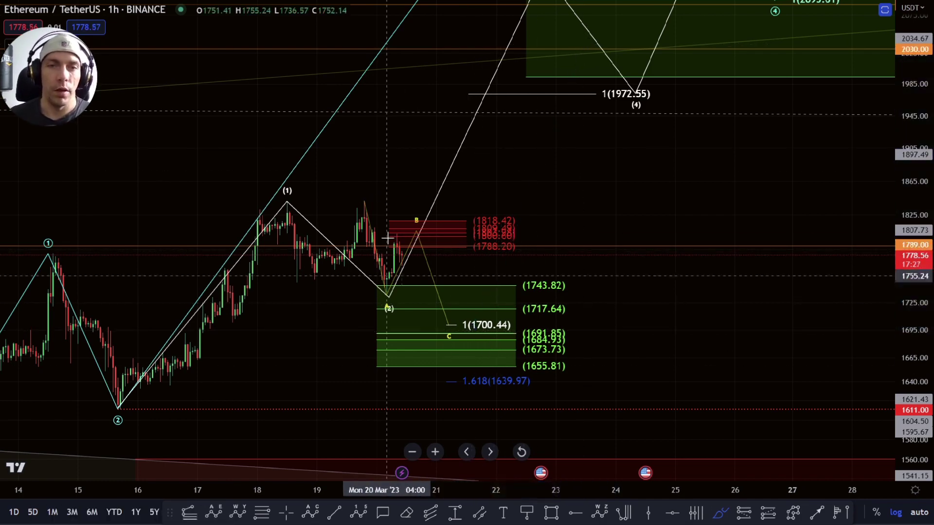
pyautogui.scroll(-3, 586, 45)
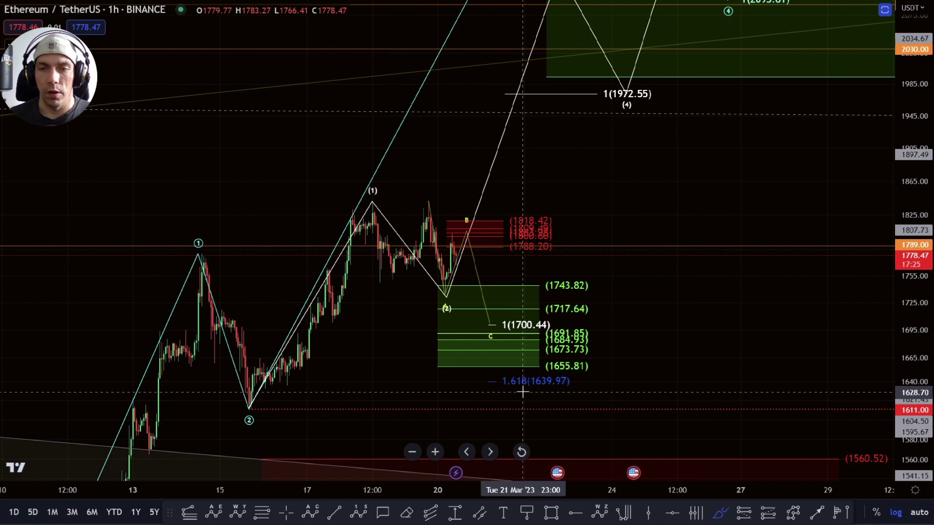
pyautogui.moveTo(525, 391); pyautogui.dragTo(601, 390)
pyautogui.hotkey('ctrl', 'z')
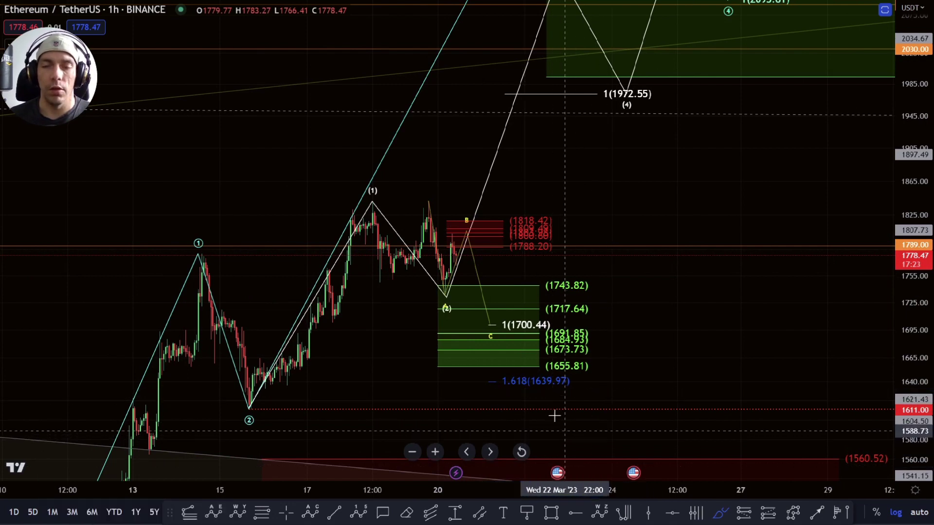
# - Brush a path from the recent high through A down to 1639.97, up to about 1675 and down to 1611, undoing the extra parallel stroke
pyautogui.moveTo(432, 217)
pyautogui.mouseDown()
pyautogui.moveTo(444, 293)
pyautogui.moveTo(459, 236)
pyautogui.mouseUp()
pyautogui.moveTo(473, 294)
pyautogui.mouseDown()
pyautogui.moveTo(492, 365)
pyautogui.moveTo(519, 351)
pyautogui.mouseUp()
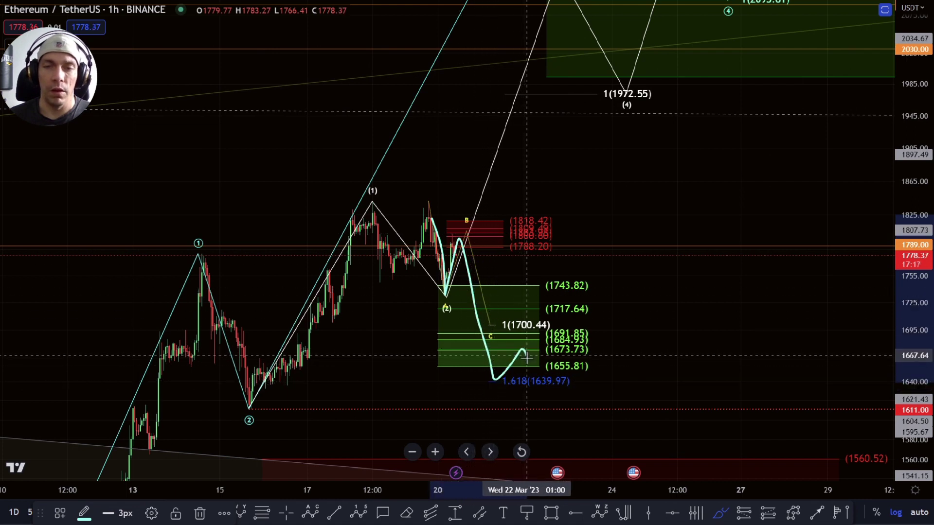
pyautogui.moveTo(500, 387); pyautogui.dragTo(525, 409)
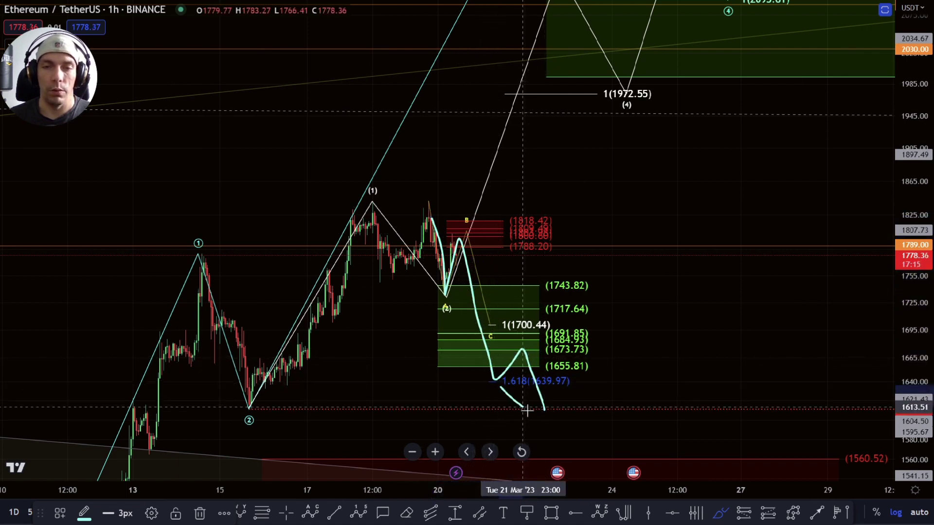
pyautogui.hotkey('ctrl', 'z')
# - Brush a path from circled 1 through circled 2 and the recent high to about 1597, then undo all brushed paths
pyautogui.scroll(-1, 779, 363)
pyautogui.press('Escape')
pyautogui.moveTo(749, 344); pyautogui.dragTo(695, 268)
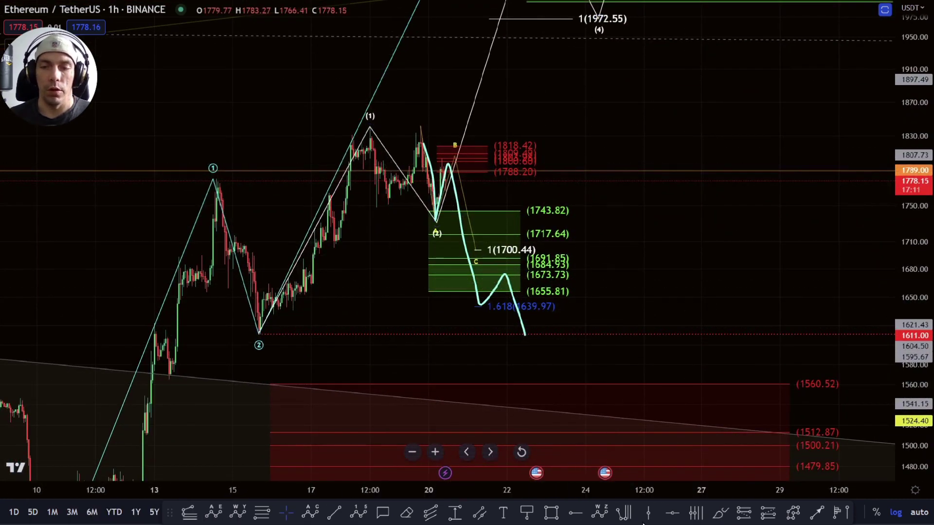
pyautogui.click(721, 513)
pyautogui.moveTo(230, 173)
pyautogui.mouseDown()
pyautogui.moveTo(239, 212)
pyautogui.moveTo(291, 311)
pyautogui.moveTo(447, 194)
pyautogui.moveTo(526, 332)
pyautogui.mouseUp()
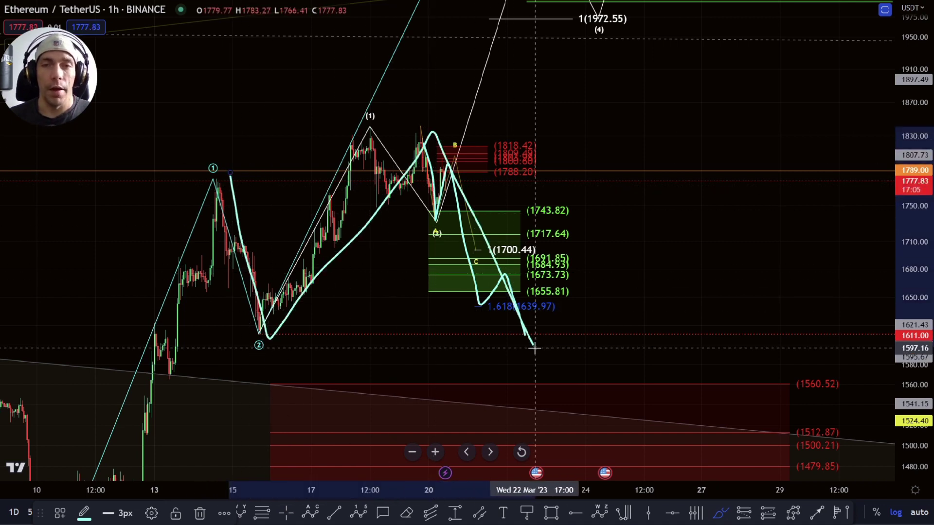
pyautogui.hotkey('ctrl', 'z')
pyautogui.hotkey('ctrl', 'z')
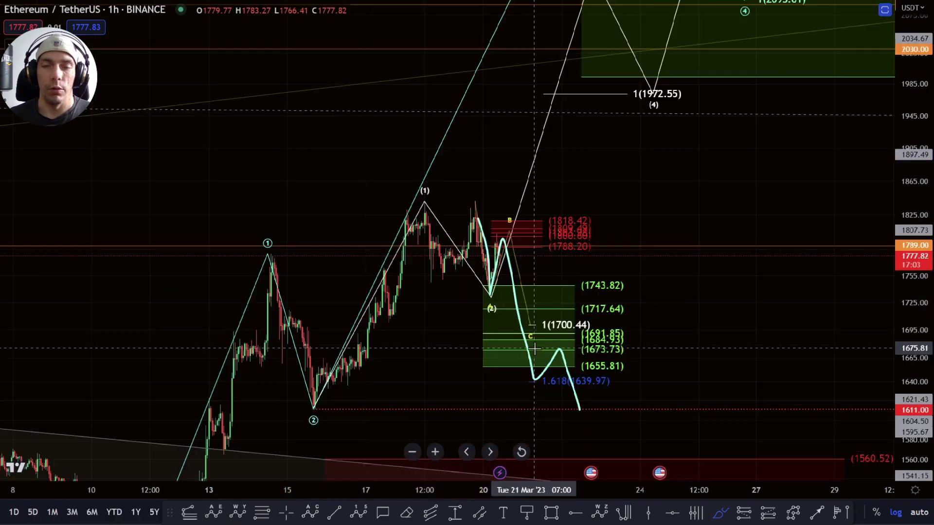
# - Review the levels from the green support zone down to the red retracement zone and the March low
pyautogui.moveTo(681, 294); pyautogui.dragTo(629, 210)
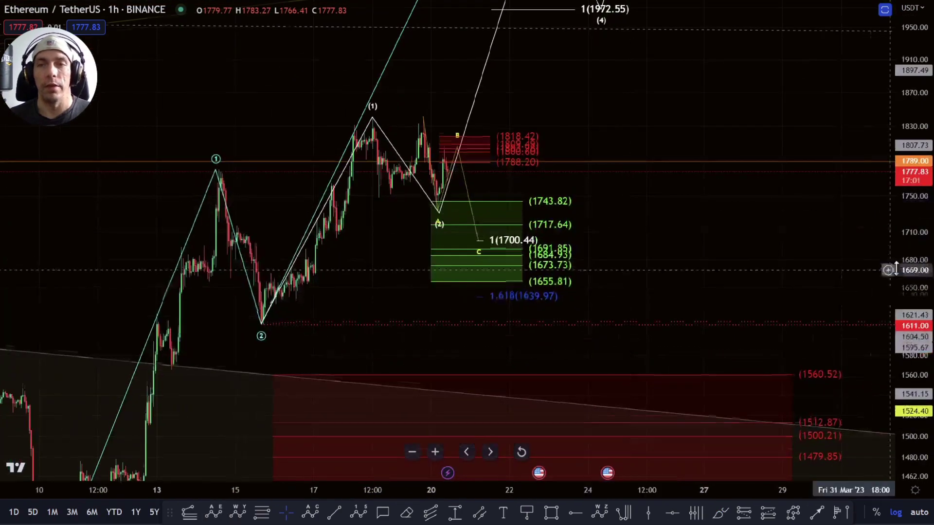
pyautogui.moveTo(908, 269); pyautogui.dragTo(908, 335)
pyautogui.scroll(-3, 702, 257)
pyautogui.moveTo(689, 227); pyautogui.dragTo(677, 198)
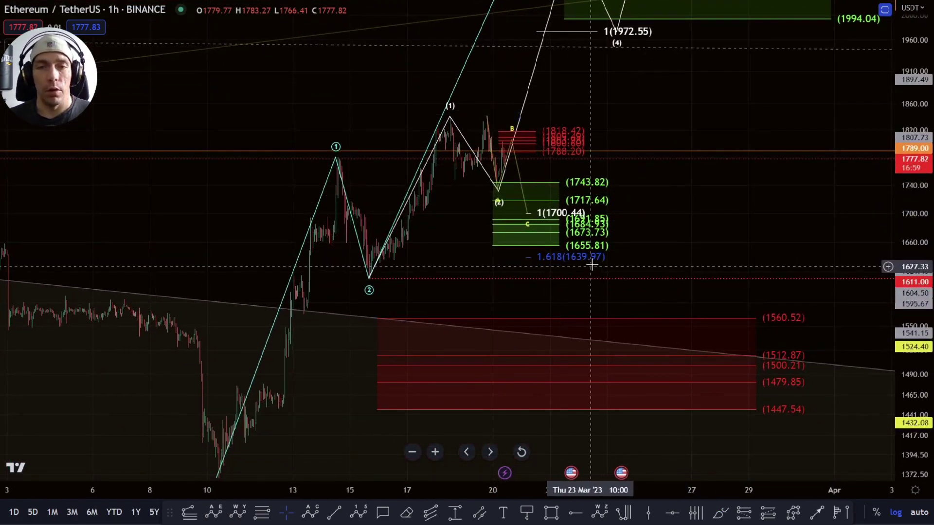
pyautogui.moveTo(590, 269); pyautogui.dragTo(544, 240)
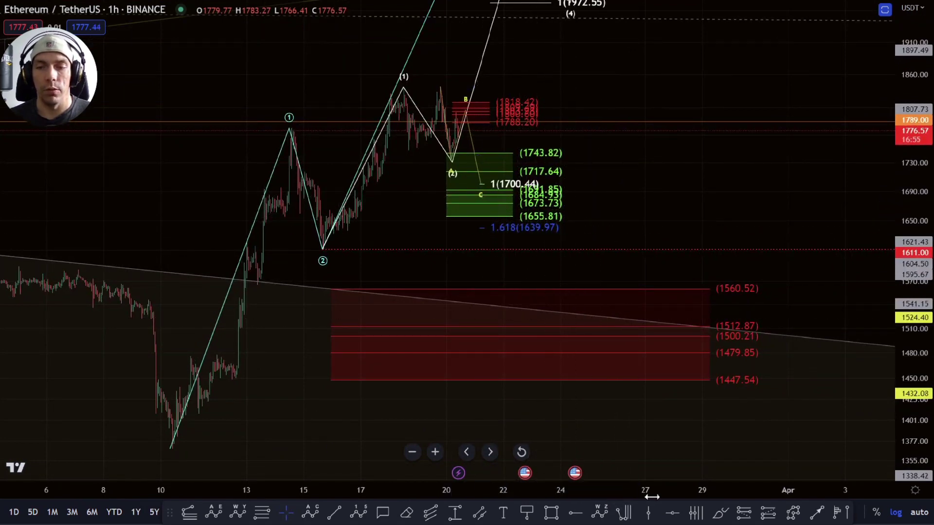
# - Brush a short mark beside the 1639.97 extension below the green support zone and delete it
pyautogui.click(720, 512)
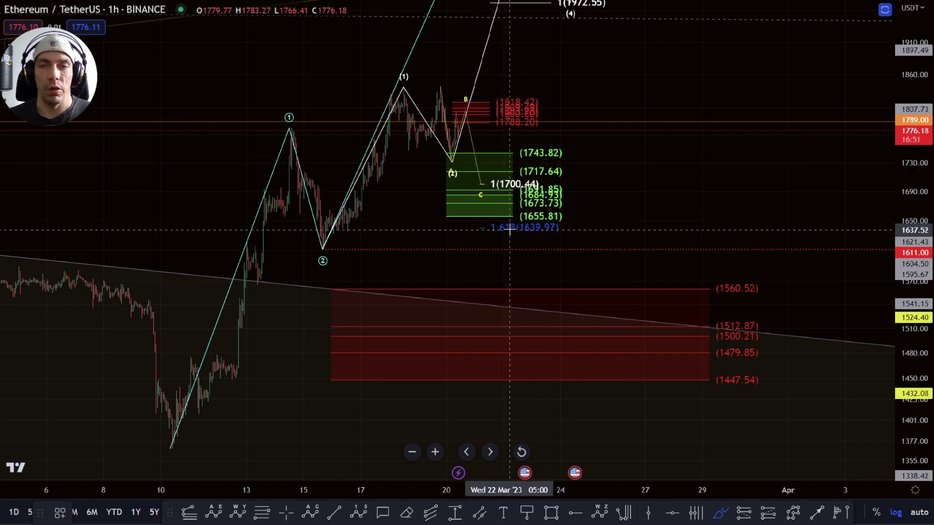
pyautogui.moveTo(500, 219); pyautogui.dragTo(529, 232)
pyautogui.press('Delete')
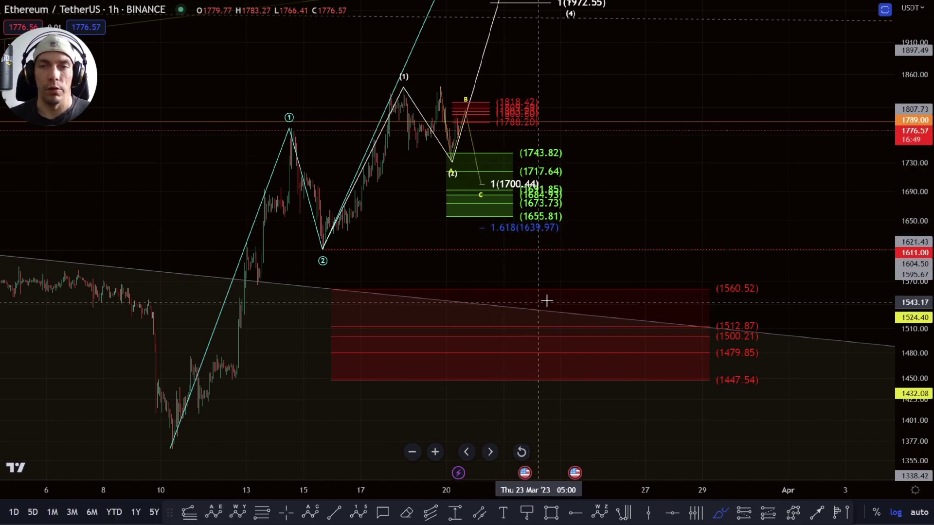
pyautogui.scroll(-3, 548, 290)
pyautogui.moveTo(727, 276)
pyautogui.mouseDown()
pyautogui.moveTo(619, 266)
pyautogui.moveTo(402, 284)
pyautogui.moveTo(525, 411)
pyautogui.moveTo(730, 277)
pyautogui.mouseUp()
pyautogui.scroll(3, 520, 340)
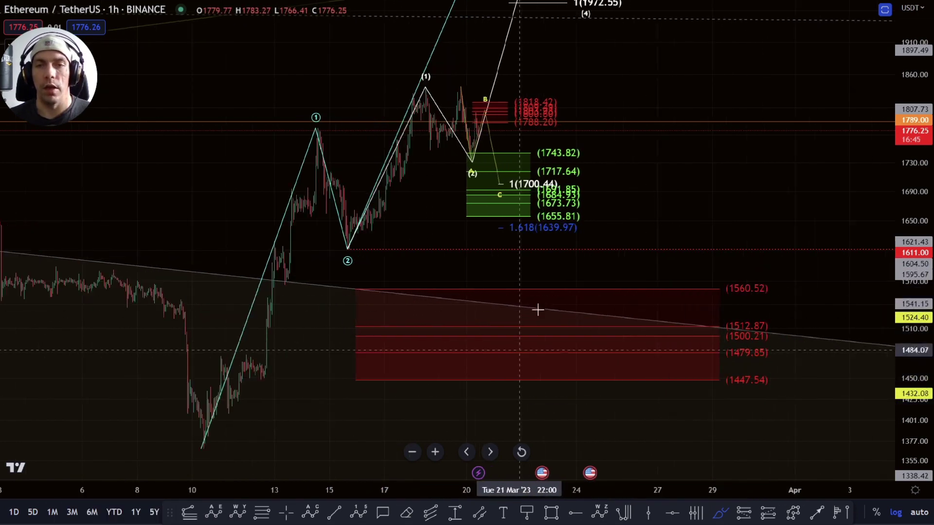
# - Hide the "extension mic" drawing group and show the "5 wave up" group on the chart
pyautogui.rightClick(618, 210)
pyautogui.click(686, 392)
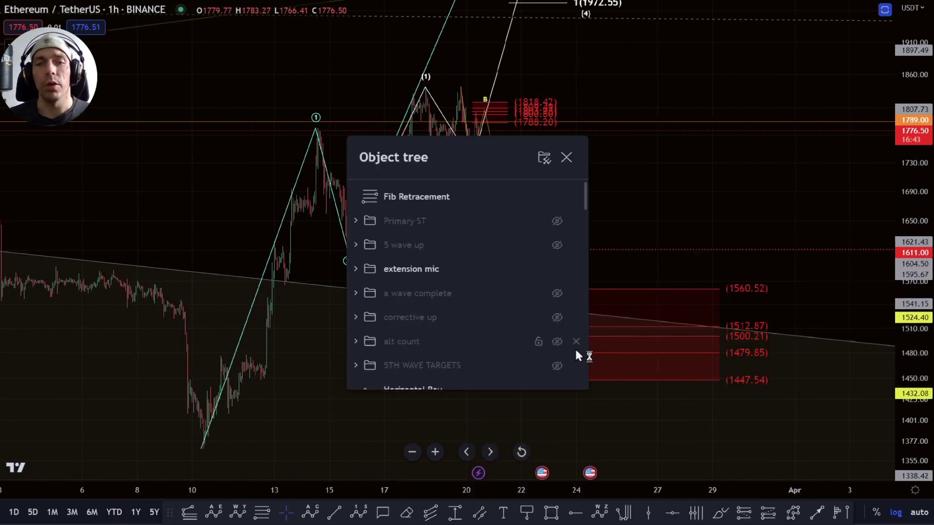
pyautogui.click(556, 269)
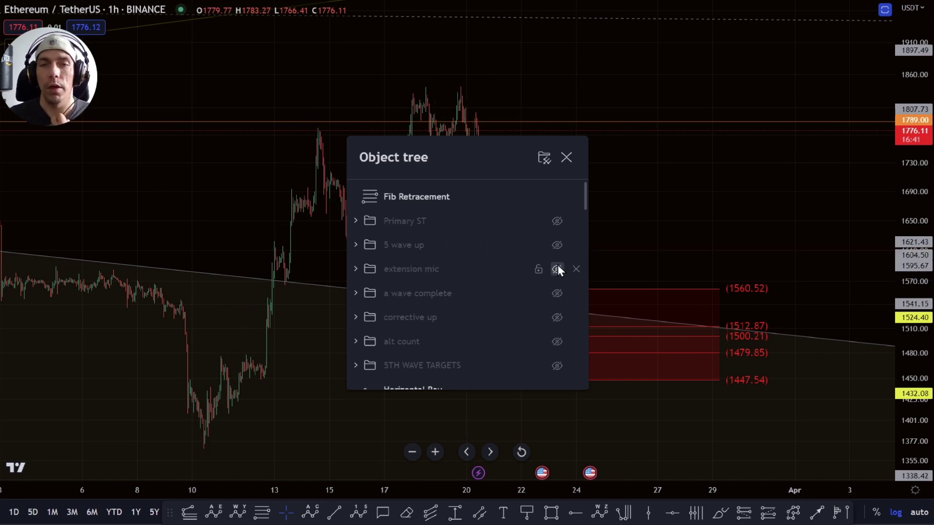
pyautogui.click(557, 245)
pyautogui.click(686, 204)
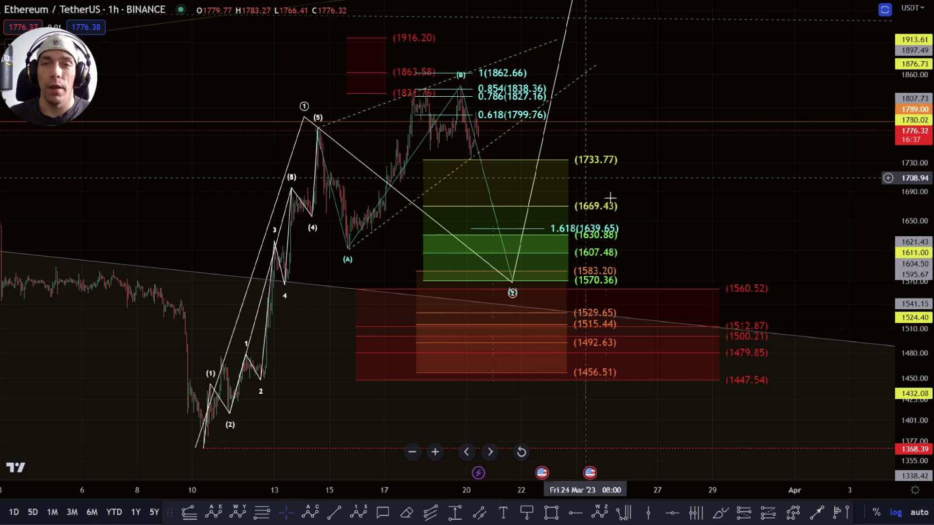
# - Hide the "5 wave up" drawing group
pyautogui.rightClick(705, 180)
pyautogui.click(754, 392)
pyautogui.scroll(2, 512, 250)
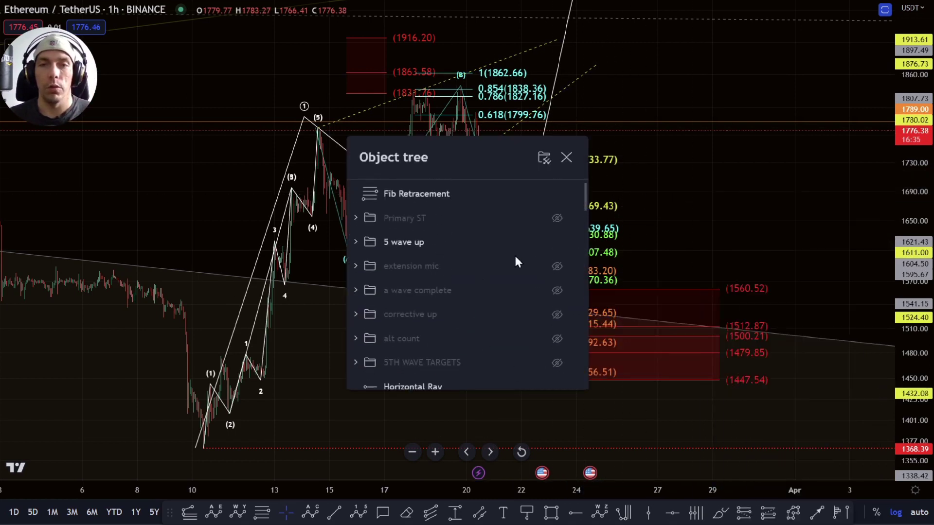
pyautogui.click(557, 244)
pyautogui.scroll(-5, 564, 258)
pyautogui.scroll(-3, 565, 265)
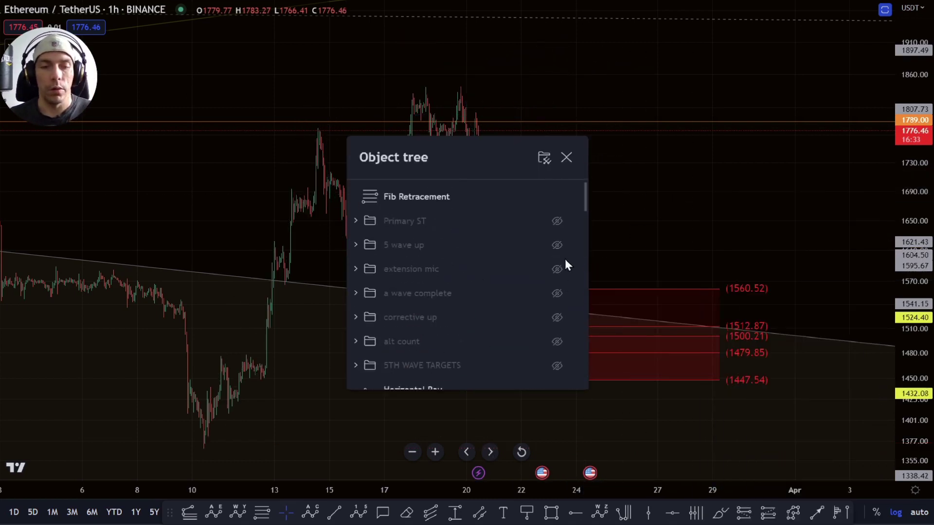
# - Change the chart interval to 4 hours
pyautogui.press('Escape')
pyautogui.write('4H')
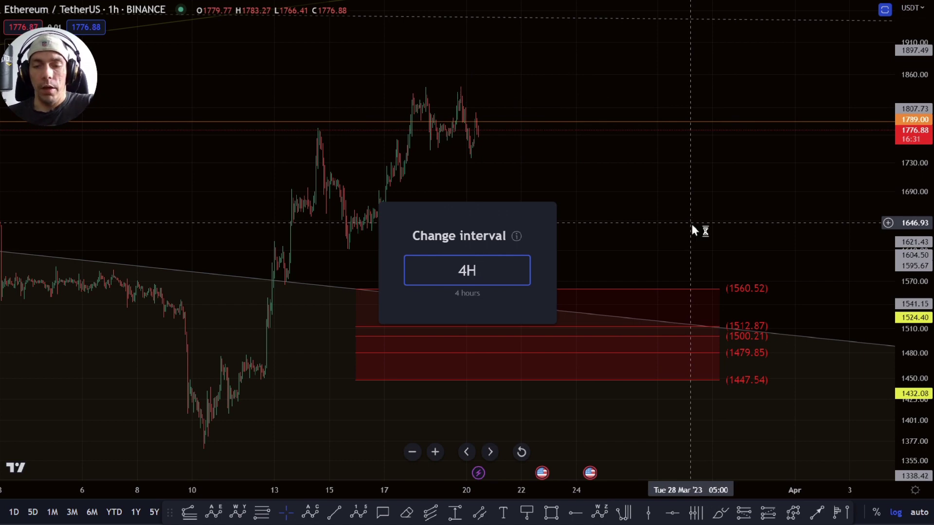
pyautogui.press('Return')
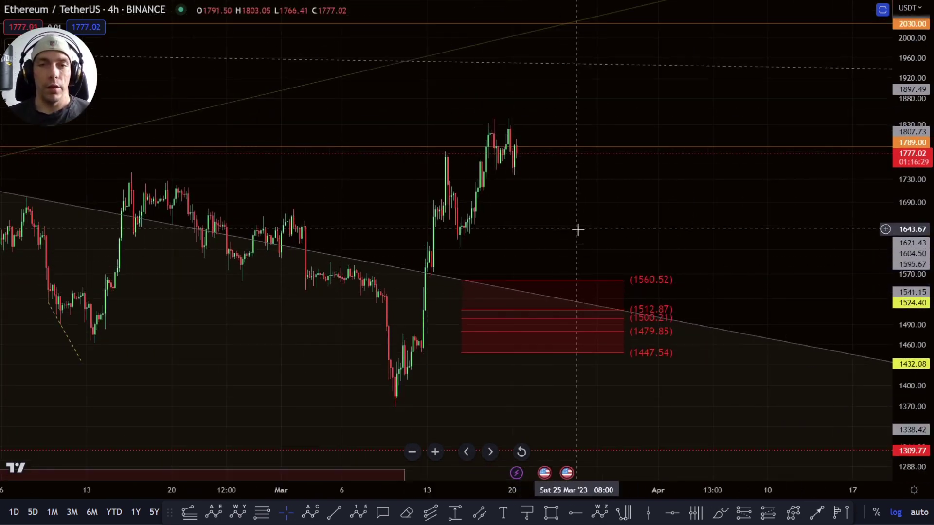
# - Show the "a wave complete" drawing group on the 4-hour chart
pyautogui.rightClick(577, 230)
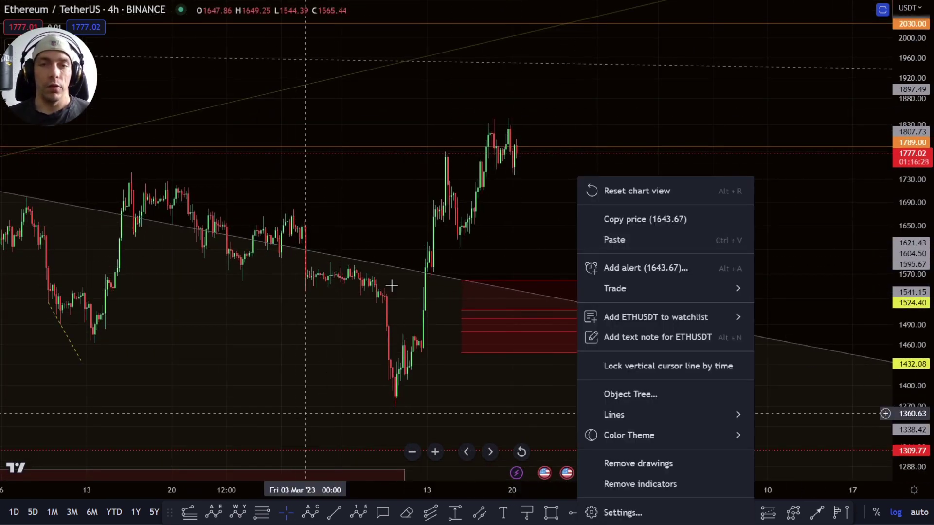
pyautogui.click(663, 404)
pyautogui.moveTo(468, 179); pyautogui.dragTo(677, 146)
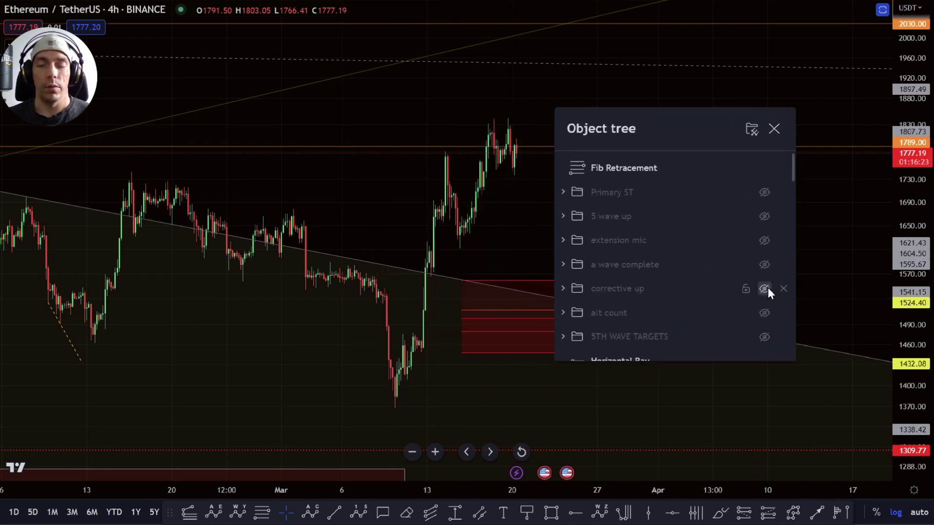
pyautogui.click(767, 264)
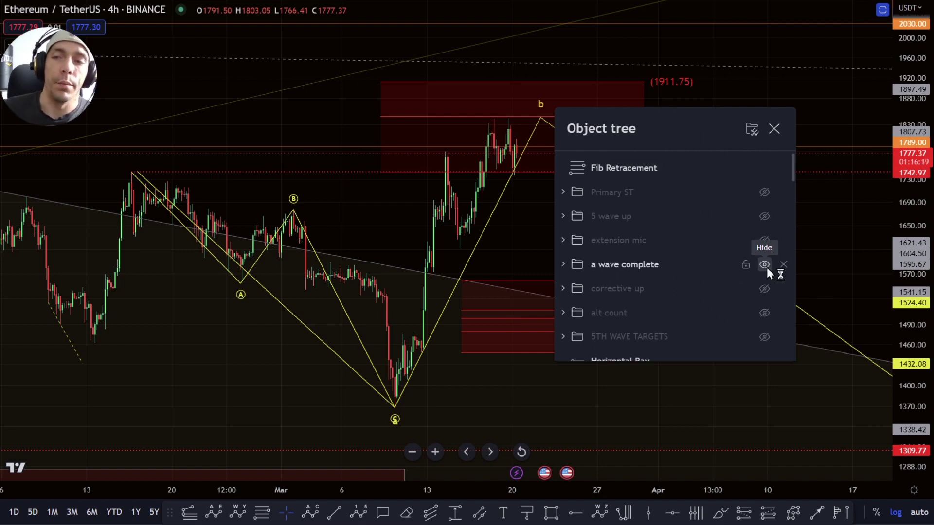
pyautogui.click(842, 211)
pyautogui.moveTo(819, 199); pyautogui.dragTo(708, 210)
pyautogui.scroll(-2, 632, 235)
pyautogui.moveTo(650, 264); pyautogui.dragTo(626, 235)
# - Show the "Primary ST" drawing group and view its ALT 1 and ALT 2 counts across the chart
pyautogui.rightClick(625, 233)
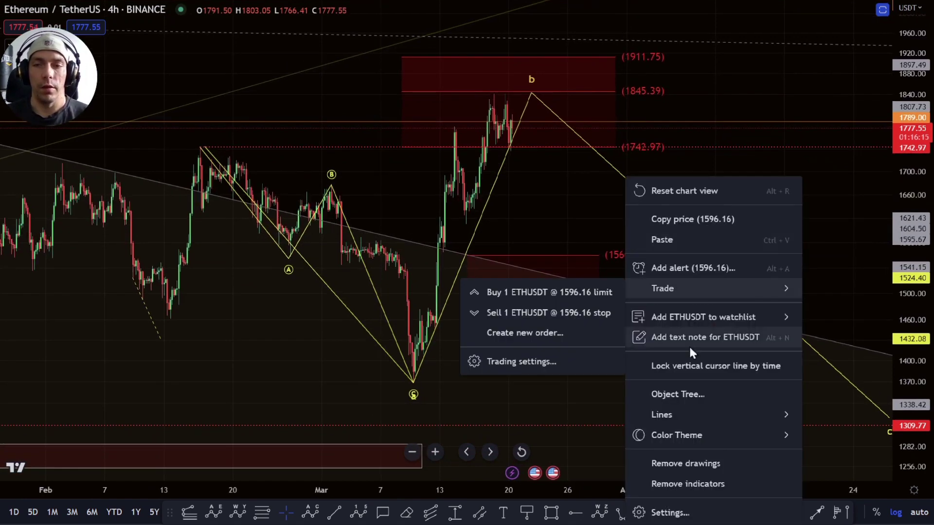
pyautogui.click(681, 394)
pyautogui.click(759, 229)
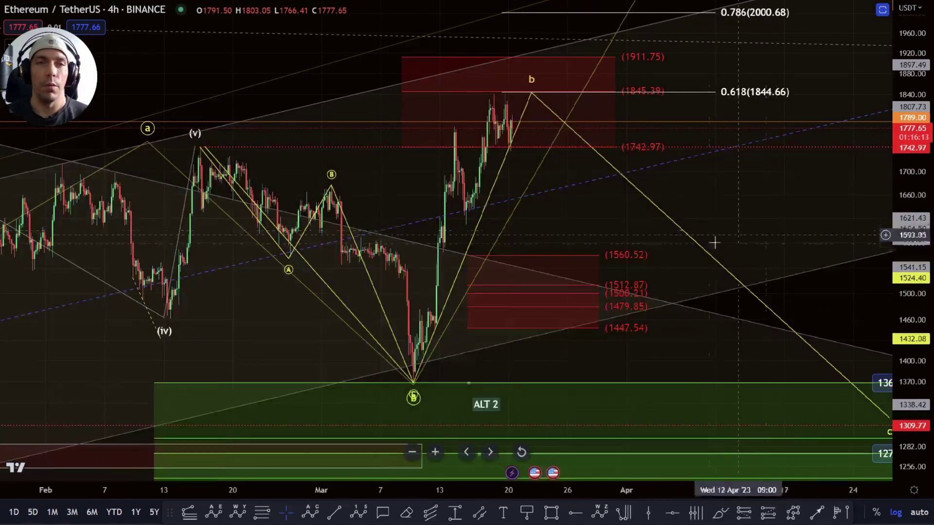
pyautogui.scroll(-3, 729, 240)
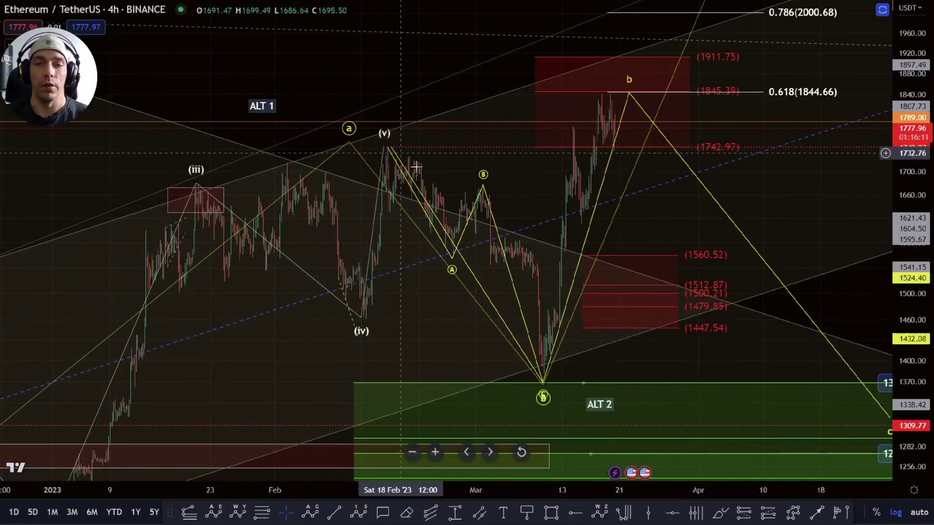
pyautogui.moveTo(543, 383); pyautogui.dragTo(664, 424)
pyautogui.moveTo(847, 313); pyautogui.dragTo(710, 311)
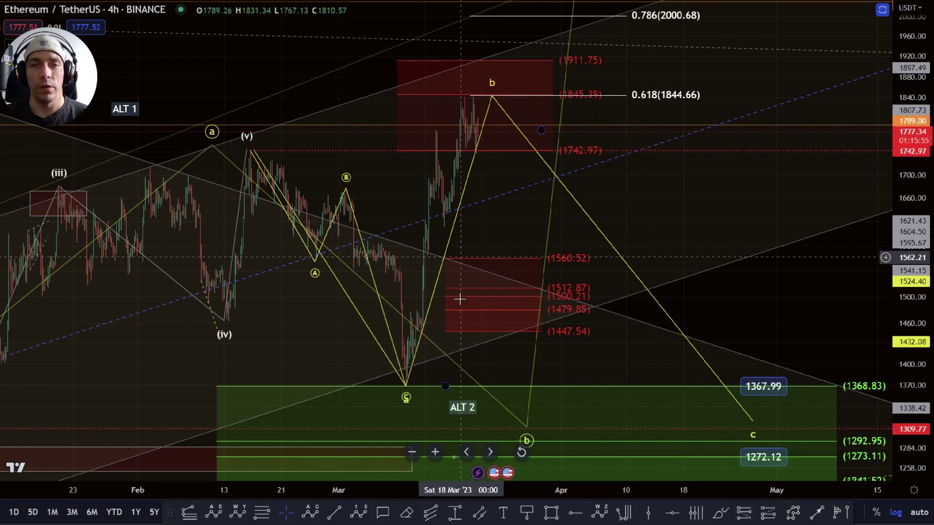
# - Show the "corrective up" drawing group with its A-B-C count and 0.618 (1895.31) target
pyautogui.scroll(5, 466, 319)
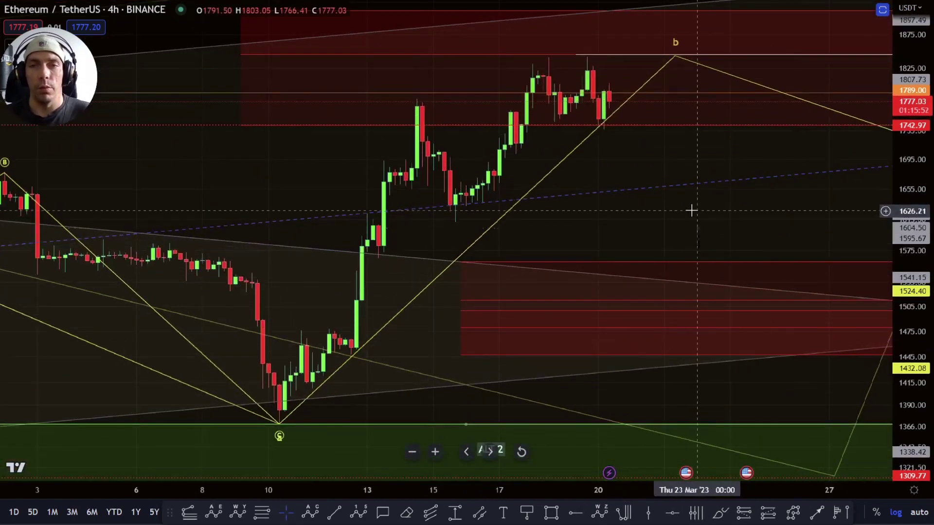
pyautogui.scroll(-2, 691, 211)
pyautogui.rightClick(691, 211)
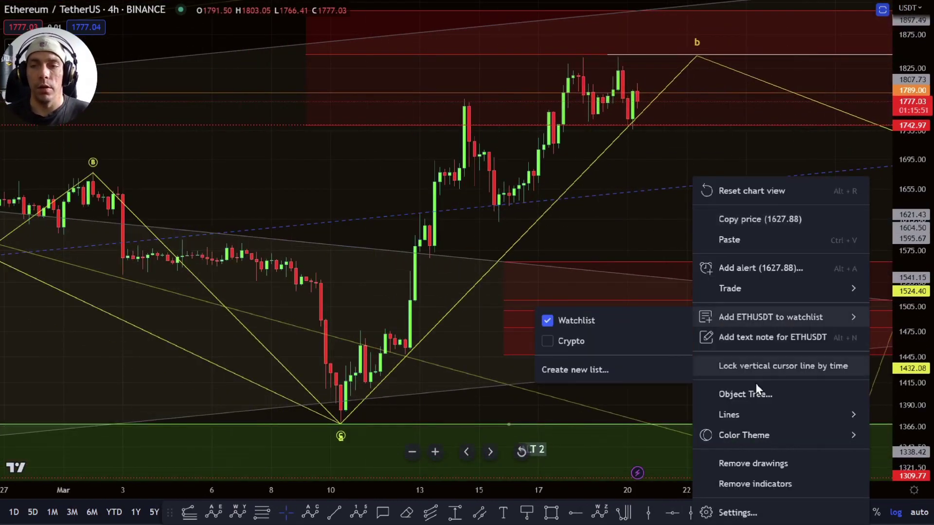
pyautogui.click(734, 394)
pyautogui.click(557, 317)
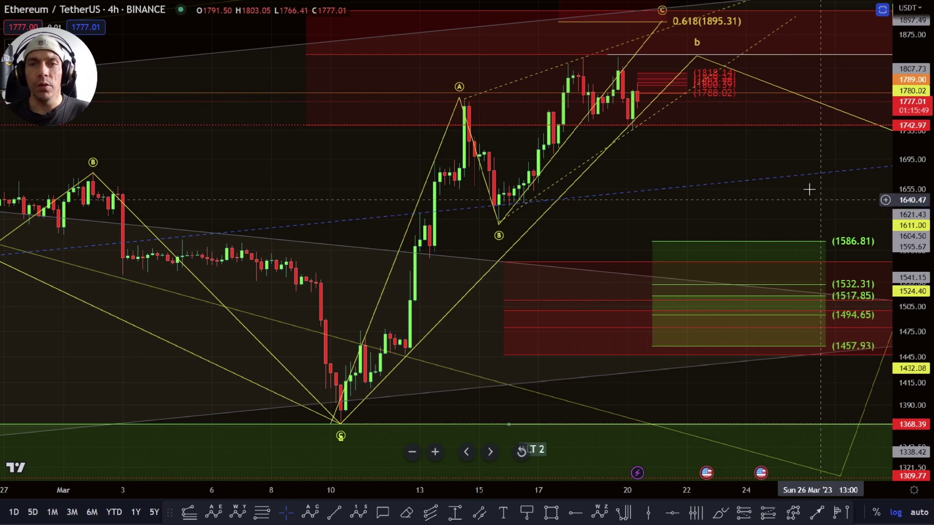
pyautogui.scroll(5, 671, 219)
pyautogui.moveTo(632, 208)
pyautogui.mouseDown()
pyautogui.moveTo(640, 203)
pyautogui.moveTo(678, 273)
pyautogui.moveTo(631, 236)
pyautogui.mouseUp()
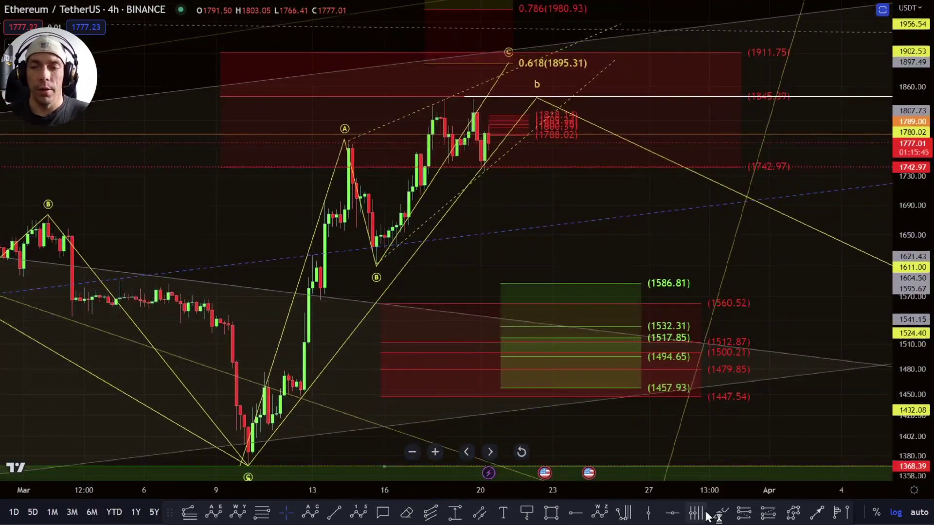
# - Hide the "Primary ST" and "a wave complete" drawing groups, leaving "corrective up" shown
pyautogui.click(722, 517)
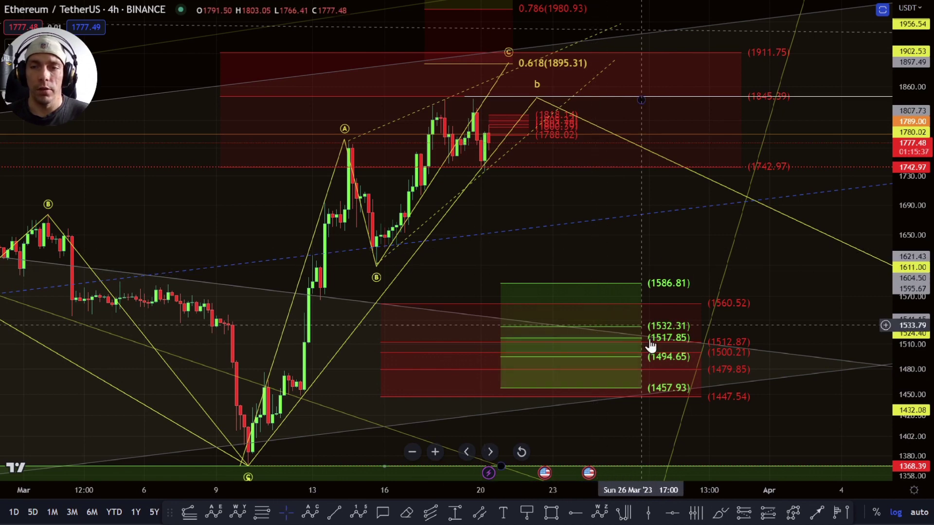
pyautogui.rightClick(625, 247)
pyautogui.click(681, 394)
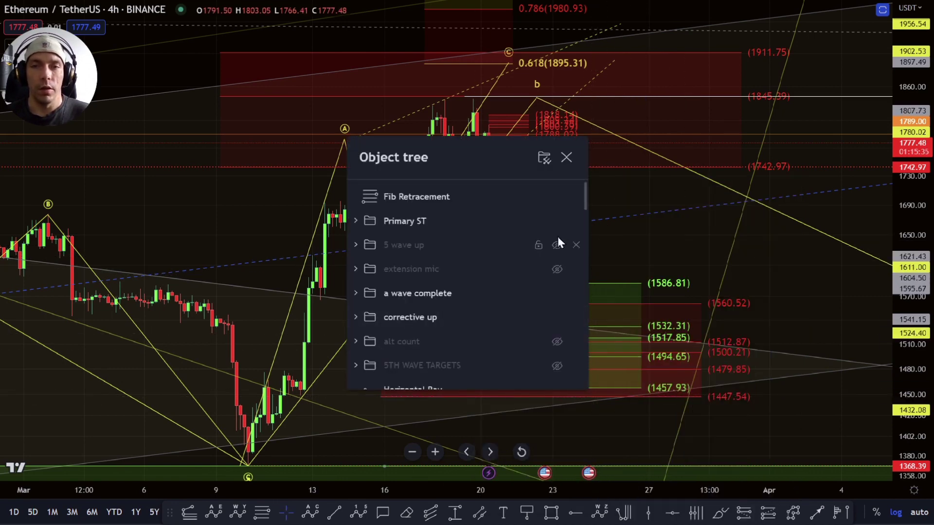
pyautogui.click(556, 220)
pyautogui.click(563, 315)
pyautogui.click(563, 315)
pyautogui.click(563, 315)
pyautogui.click(563, 317)
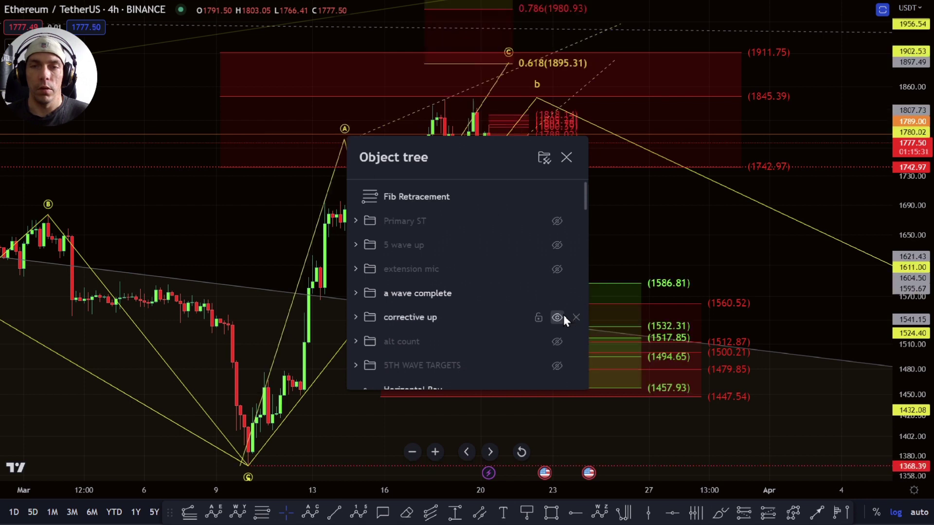
pyautogui.click(557, 293)
pyautogui.press('Escape')
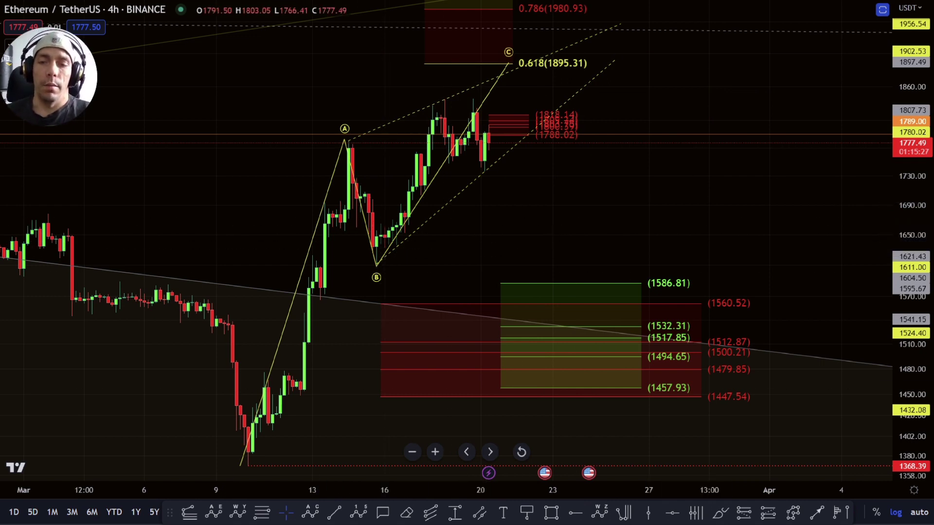
# - Brush a path from the March low through circled A and B to just below the 0.618 (1895.31) target, and delete it
pyautogui.click(720, 512)
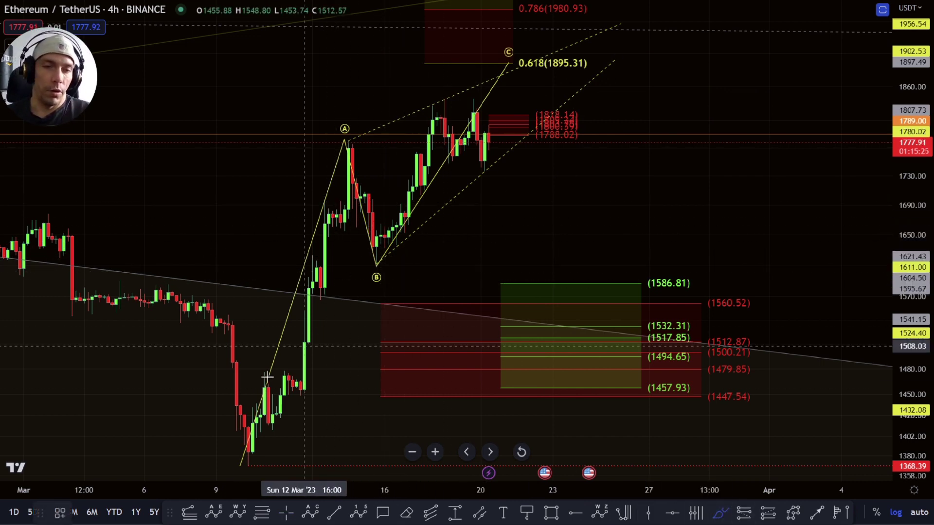
pyautogui.moveTo(250, 461)
pyautogui.mouseDown()
pyautogui.moveTo(343, 146)
pyautogui.moveTo(367, 249)
pyautogui.moveTo(382, 256)
pyautogui.moveTo(519, 70)
pyautogui.mouseUp()
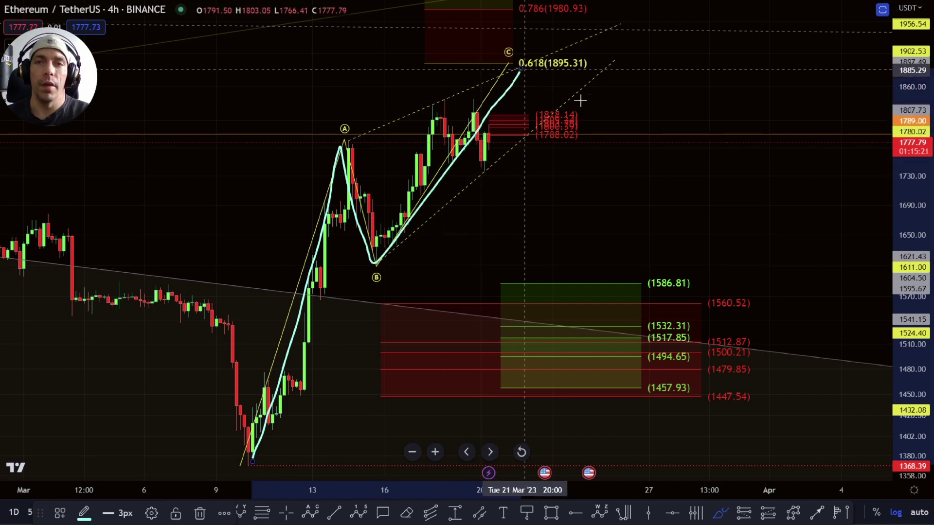
pyautogui.press('Delete')
# - Brush a zigzag path from circled B up through the dashed channel past 1895.31 and a line beneath that target, undoing both
pyautogui.moveTo(652, 100)
pyautogui.mouseDown()
pyautogui.moveTo(592, 190)
pyautogui.moveTo(641, 178)
pyautogui.mouseUp()
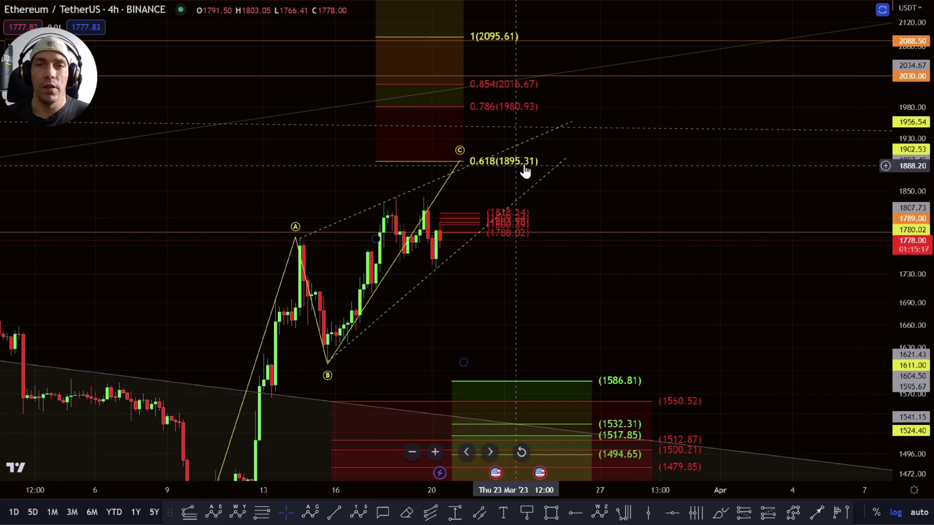
pyautogui.scroll(-3, 513, 175)
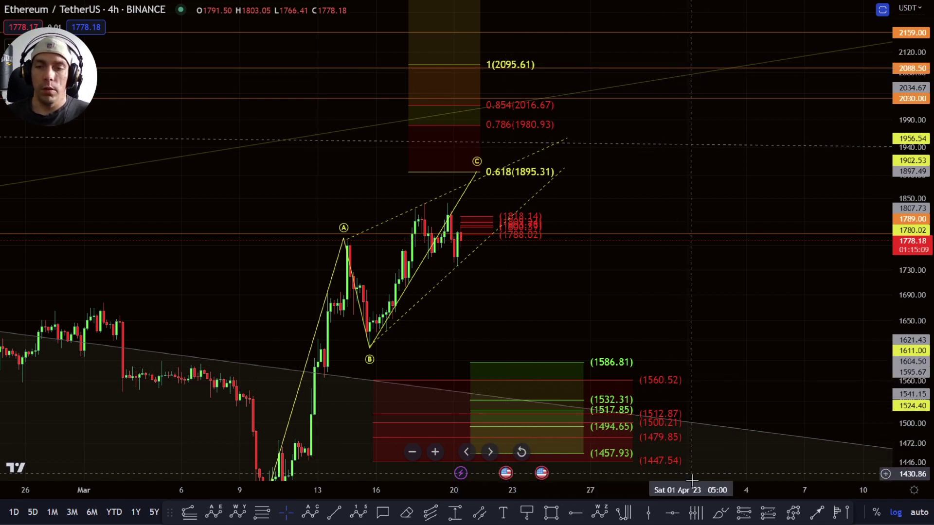
pyautogui.moveTo(387, 343); pyautogui.dragTo(427, 202)
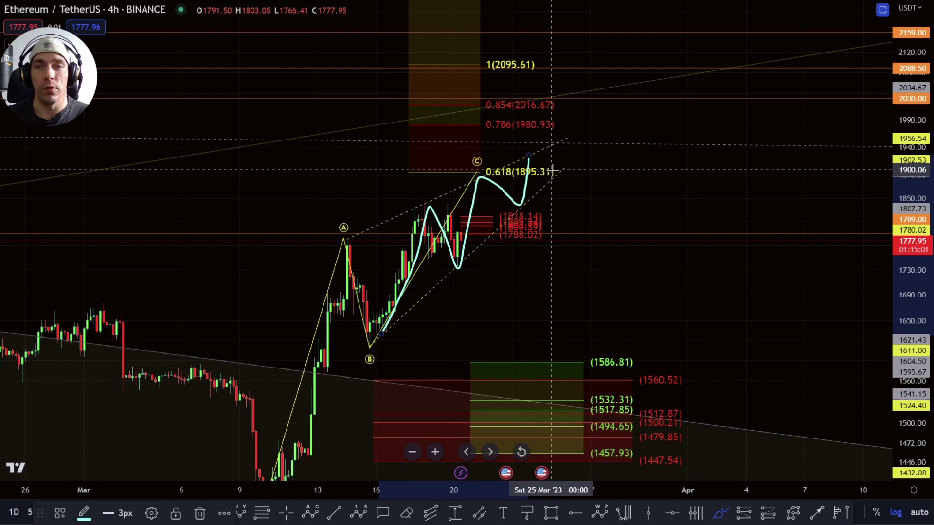
pyautogui.moveTo(491, 180); pyautogui.dragTo(574, 183)
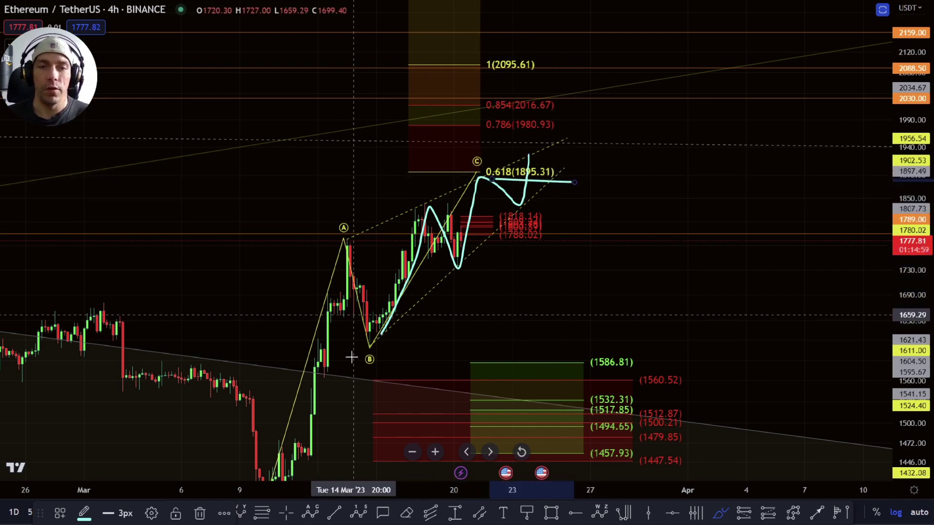
pyautogui.hotkey('ctrl', 'z')
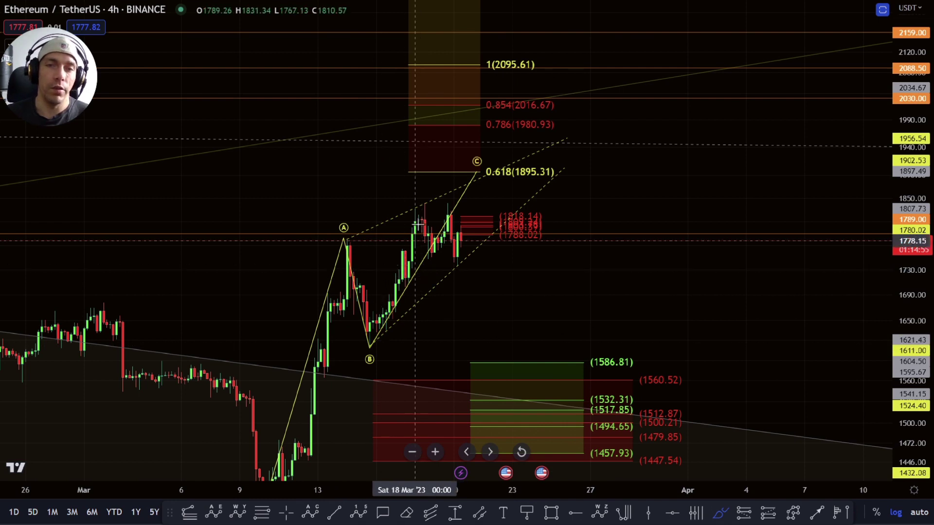
# - Brush short marks at circled A and near circled C and an underline at the 0.618 (1895.31) target, undoing each
pyautogui.moveTo(333, 238); pyautogui.dragTo(363, 242)
pyautogui.hotkey('ctrl', 'z')
pyautogui.moveTo(459, 173); pyautogui.dragTo(474, 168)
pyautogui.hotkey('ctrl', 'z')
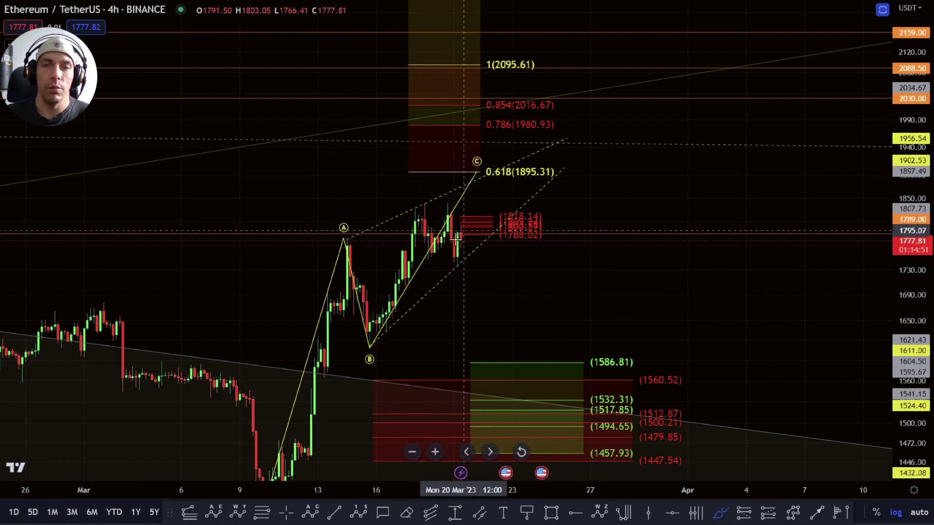
pyautogui.hotkey('ctrl', 'z')
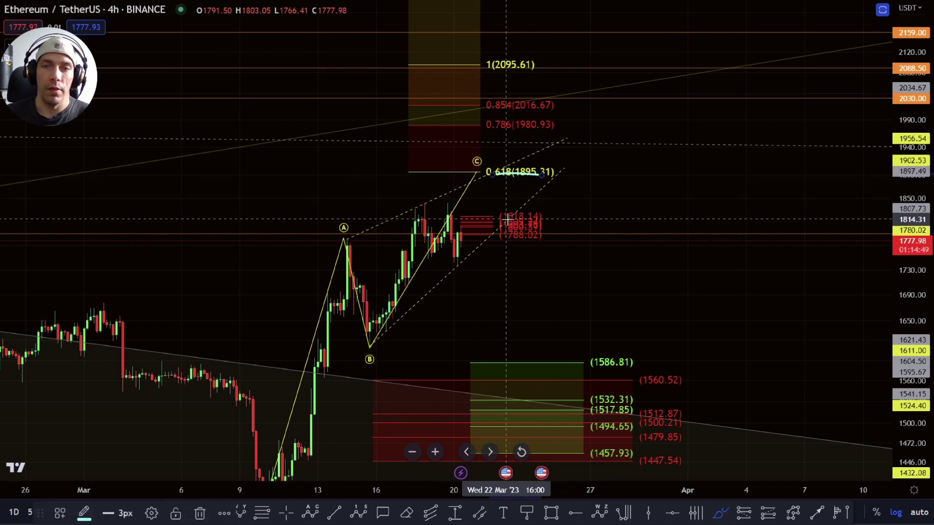
pyautogui.moveTo(910, 194); pyautogui.dragTo(911, 207)
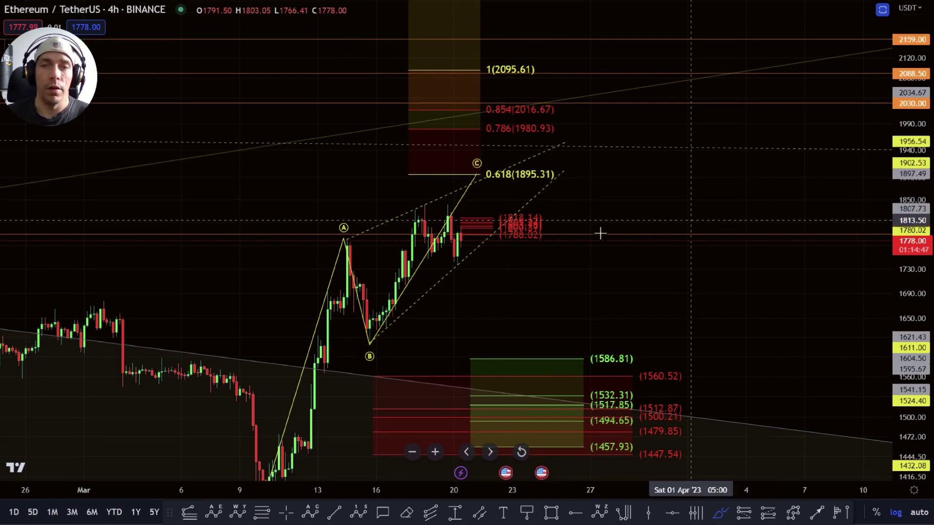
# - Brush a path from circled B up past 2095.61 and a zigzag from the 20 March low through 1895.31, undoing both
pyautogui.moveTo(368, 337)
pyautogui.mouseDown()
pyautogui.moveTo(411, 214)
pyautogui.moveTo(434, 231)
pyautogui.moveTo(500, 70)
pyautogui.moveTo(534, 28)
pyautogui.mouseUp()
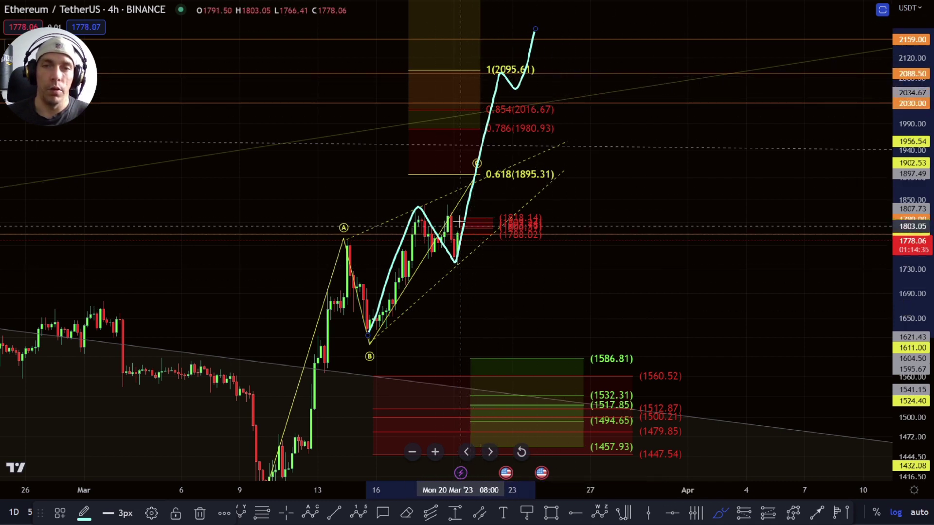
pyautogui.hotkey('ctrl', 'z')
pyautogui.moveTo(455, 264); pyautogui.dragTo(480, 227)
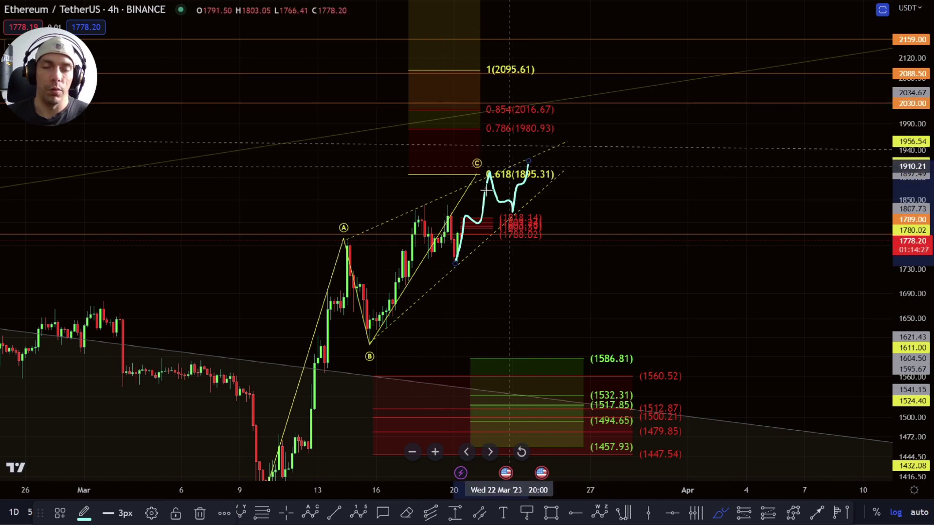
pyautogui.hotkey('ctrl', 'z')
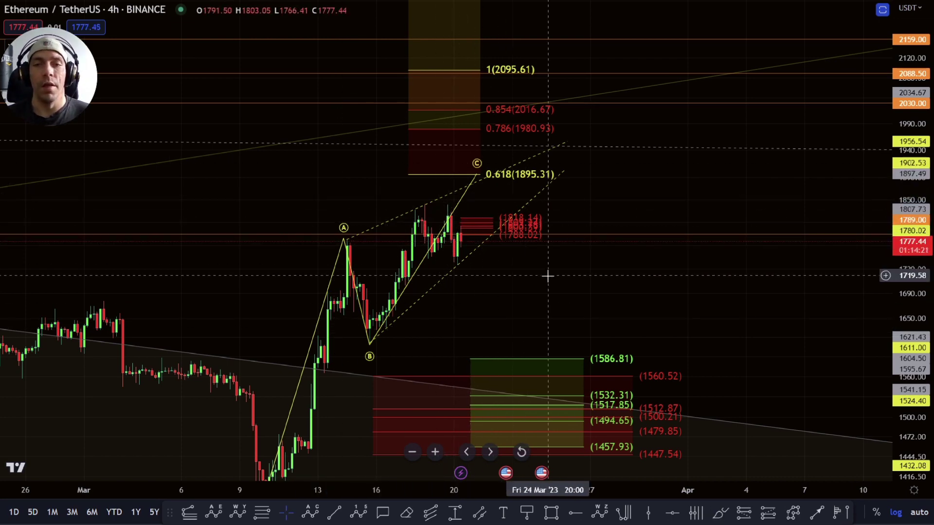
# - Hide the "corrective up" drawing group and show the "a wave complete" group instead
pyautogui.scroll(-6, 381, 265)
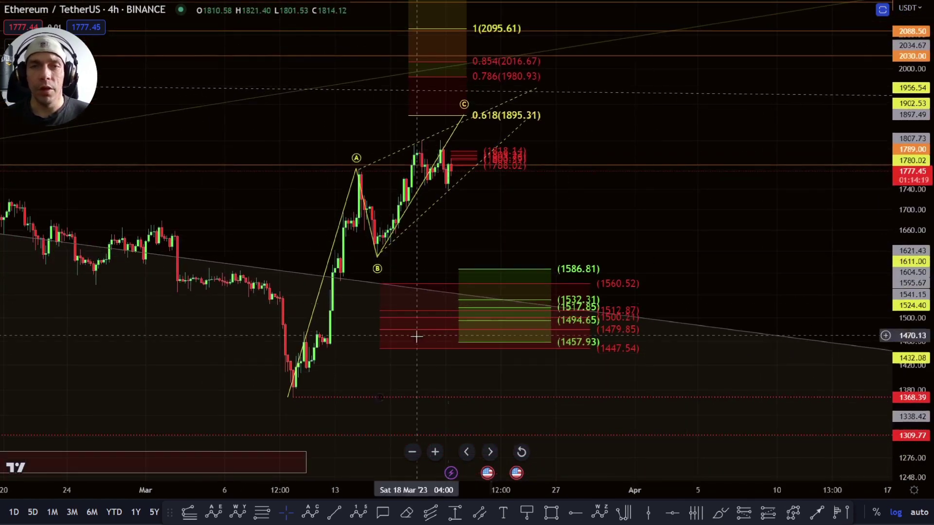
pyautogui.rightClick(592, 224)
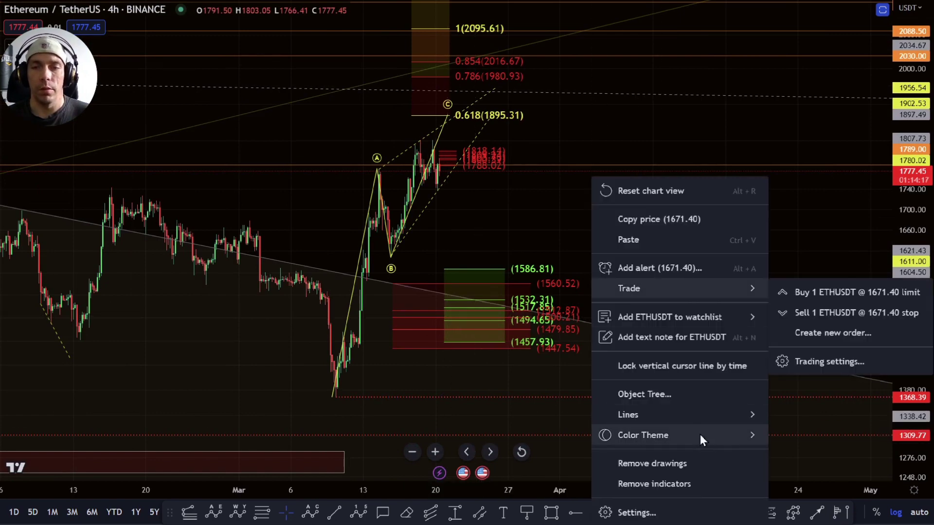
pyautogui.click(681, 396)
pyautogui.click(557, 317)
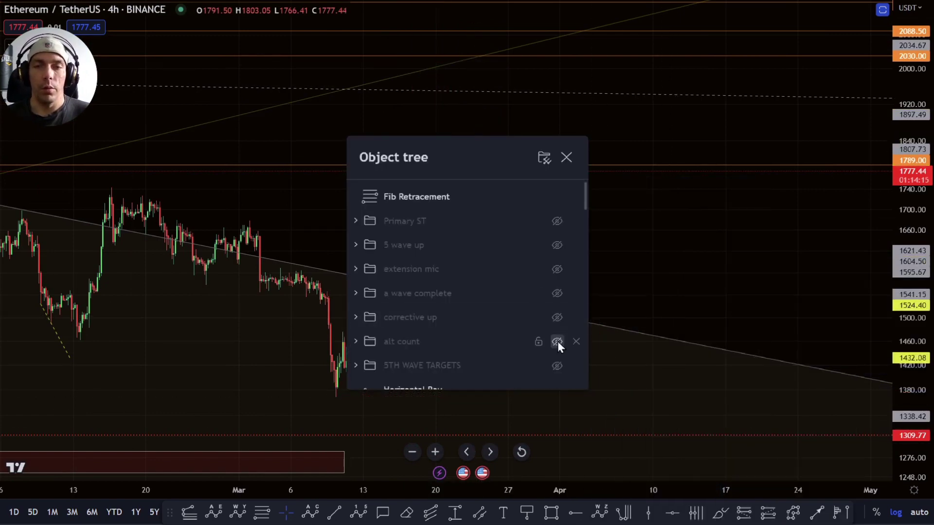
pyautogui.click(557, 341)
pyautogui.click(557, 341)
pyautogui.click(557, 293)
# - Show the "Primary ST" drawing group along with the "a wave complete" count
pyautogui.moveTo(796, 269); pyautogui.dragTo(718, 246)
pyautogui.scroll(-3, 610, 255)
pyautogui.moveTo(686, 406); pyautogui.dragTo(730, 254)
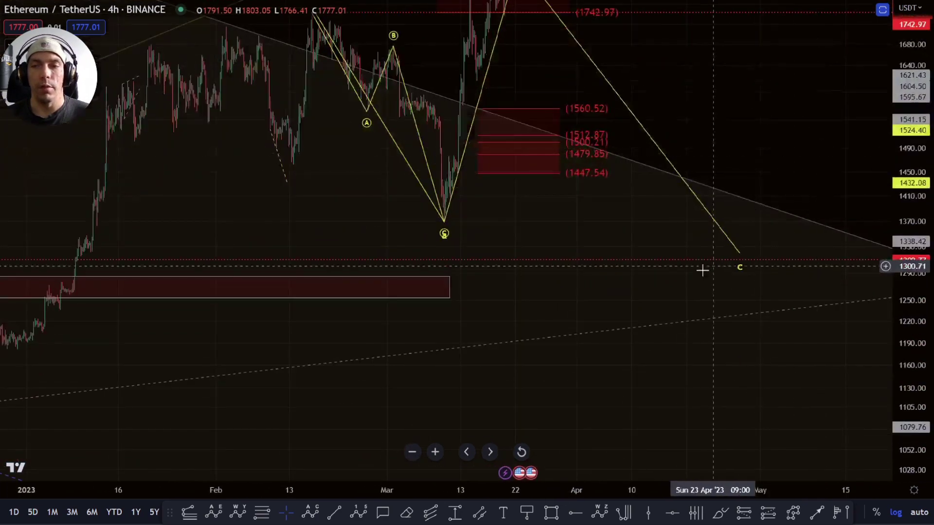
pyautogui.scroll(-2, 787, 206)
pyautogui.moveTo(787, 207); pyautogui.dragTo(634, 248)
pyautogui.rightClick(719, 245)
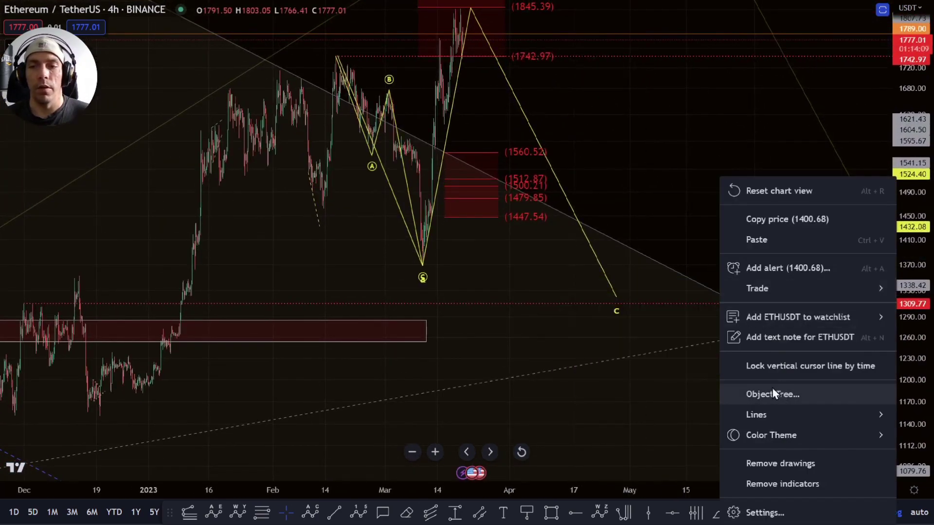
pyautogui.click(787, 392)
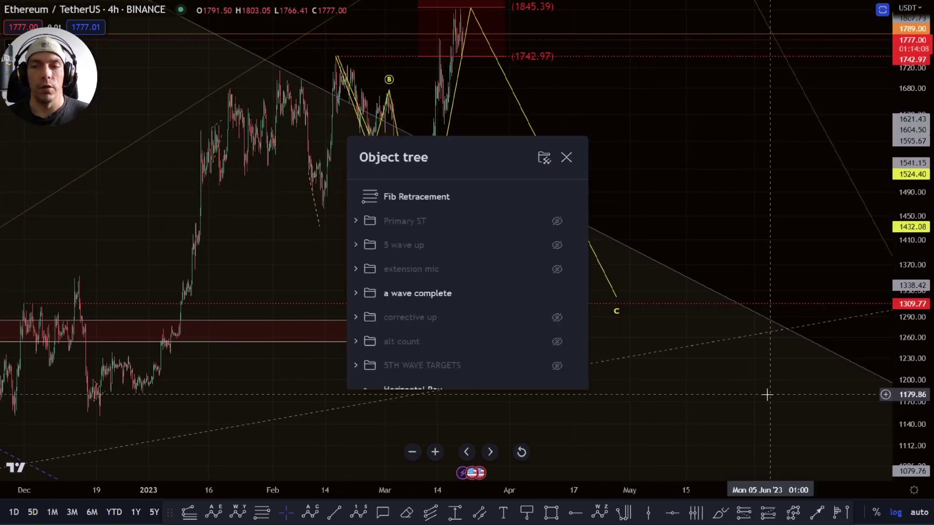
pyautogui.click(557, 221)
pyautogui.press('Escape')
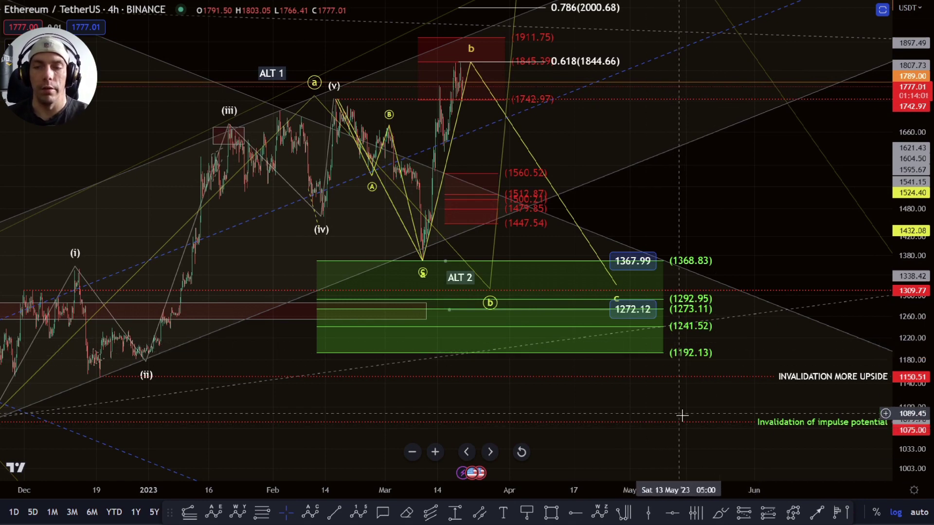
# - Brush a box around the wave c target area between 1368.83 and 1192.13, and undo it
pyautogui.moveTo(718, 249)
pyautogui.mouseDown()
pyautogui.moveTo(621, 257)
pyautogui.moveTo(590, 350)
pyautogui.moveTo(702, 367)
pyautogui.moveTo(682, 364)
pyautogui.moveTo(739, 356)
pyautogui.mouseUp()
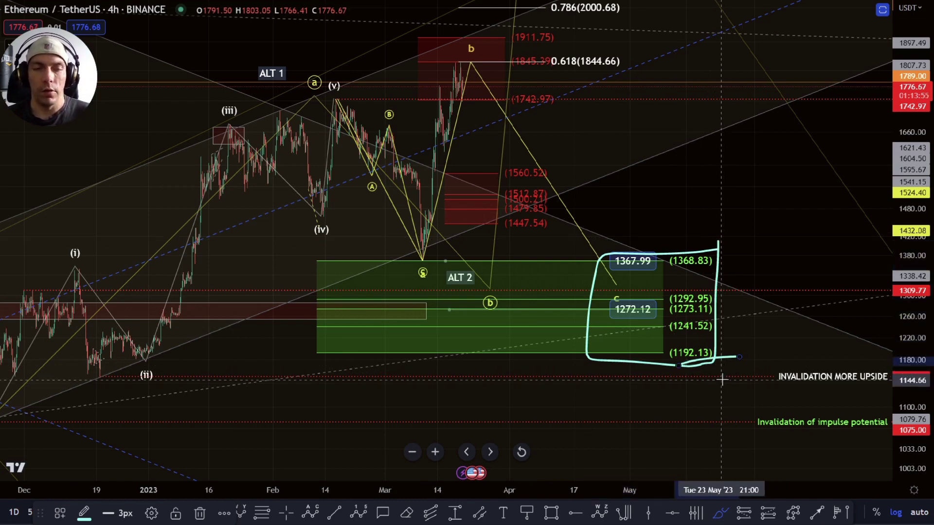
pyautogui.hotkey('ctrl', 'z')
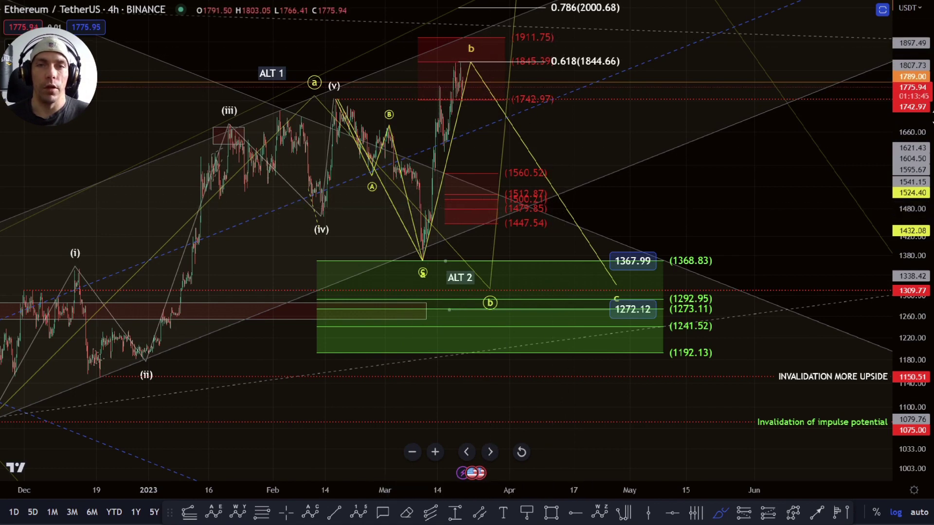
# - Move the circled b point beside ALT 2 onto the 11 March low, at about 1372.88
pyautogui.moveTo(910, 146); pyautogui.dragTo(911, 209)
pyautogui.moveTo(684, 213); pyautogui.dragTo(714, 242)
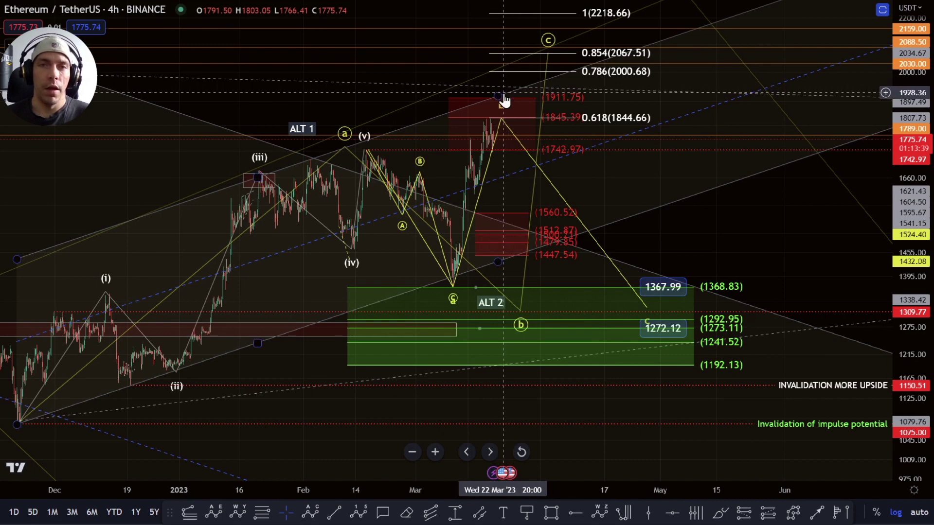
pyautogui.scroll(5, 419, 273)
pyautogui.moveTo(910, 284); pyautogui.dragTo(910, 220)
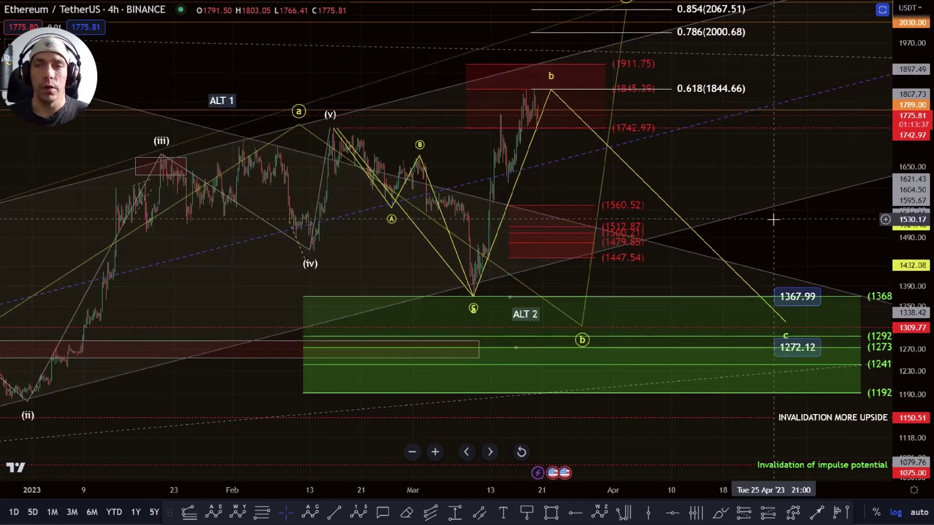
pyautogui.rightClick(775, 223)
pyautogui.click(727, 240)
pyautogui.moveTo(733, 241); pyautogui.dragTo(673, 297)
pyautogui.moveTo(527, 377); pyautogui.dragTo(429, 348)
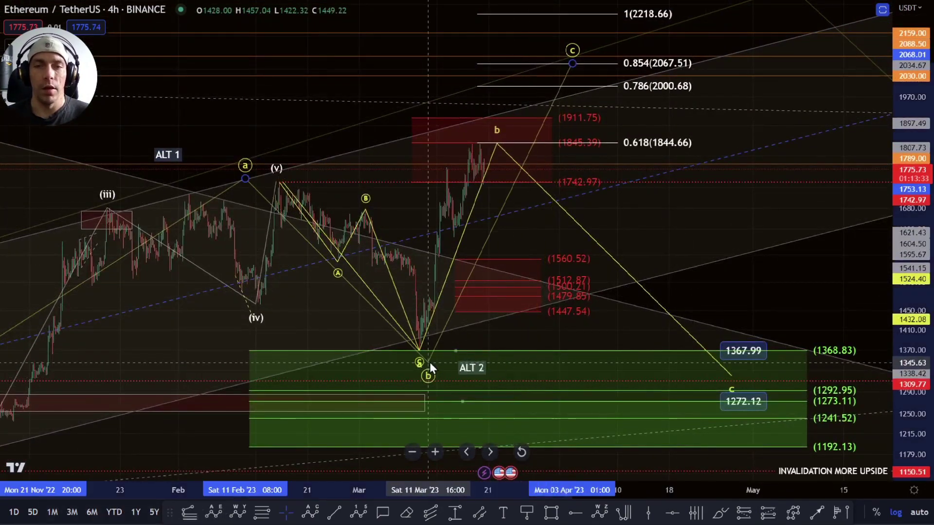
pyautogui.click(544, 206)
pyautogui.click(622, 145)
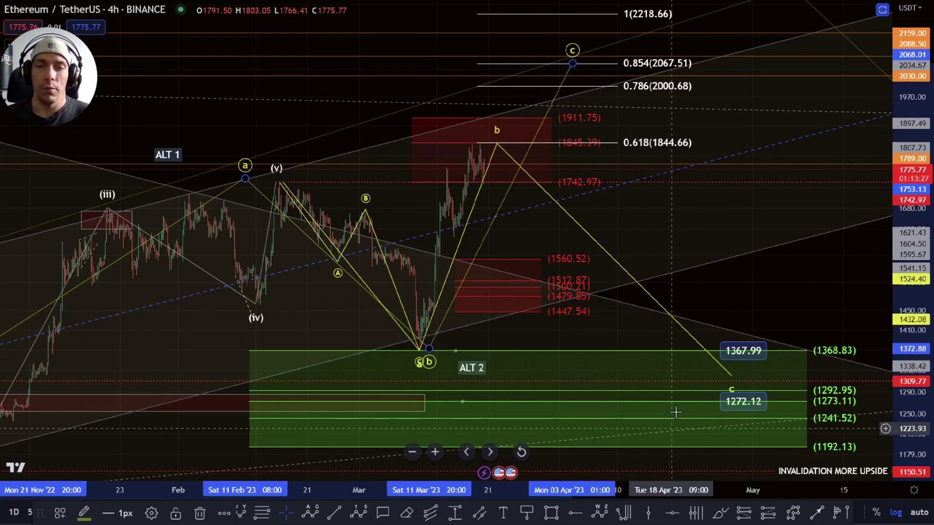
# - Examine the wave count from circled a through the March low to b and the green wave c target zone
pyautogui.scroll(-3, 611, 209)
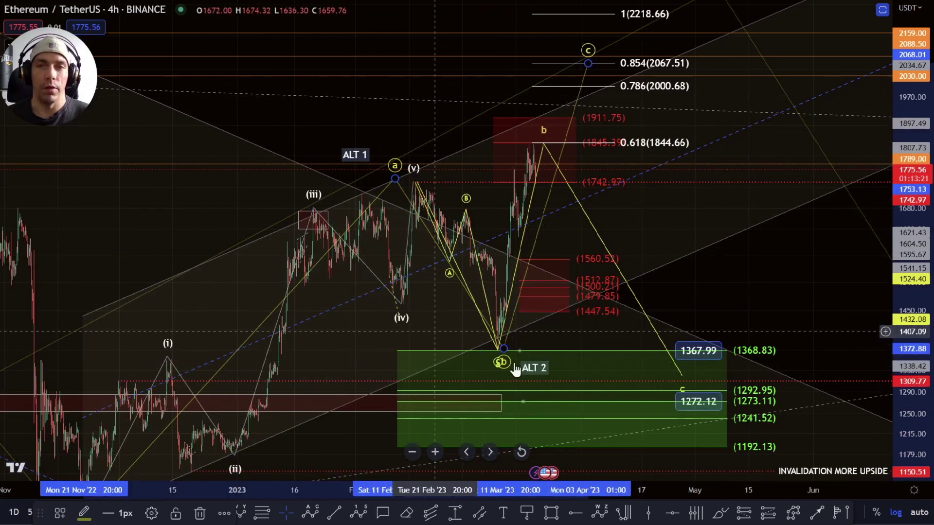
pyautogui.moveTo(715, 298); pyautogui.dragTo(644, 265)
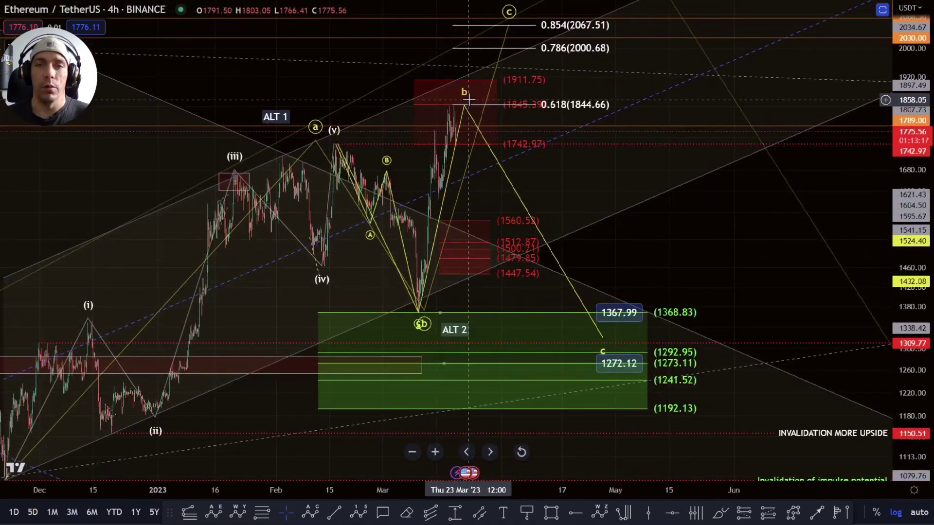
pyautogui.moveTo(623, 220); pyautogui.dragTo(625, 261)
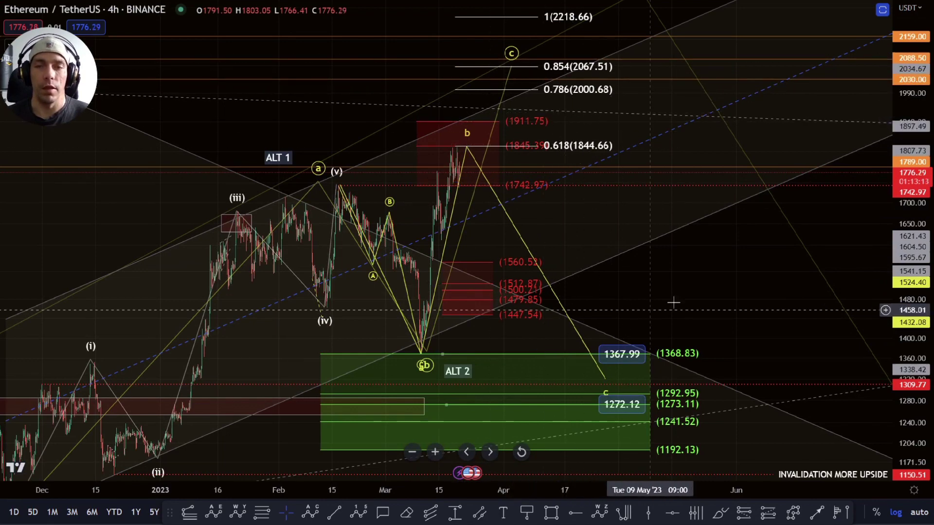
pyautogui.moveTo(684, 289); pyautogui.dragTo(660, 252)
pyautogui.click(394, 299)
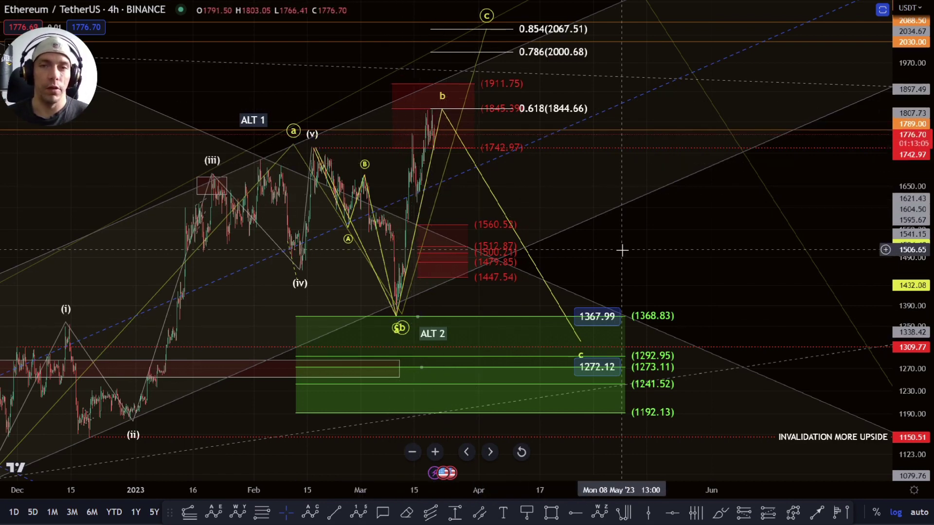
pyautogui.moveTo(621, 250); pyautogui.dragTo(619, 290)
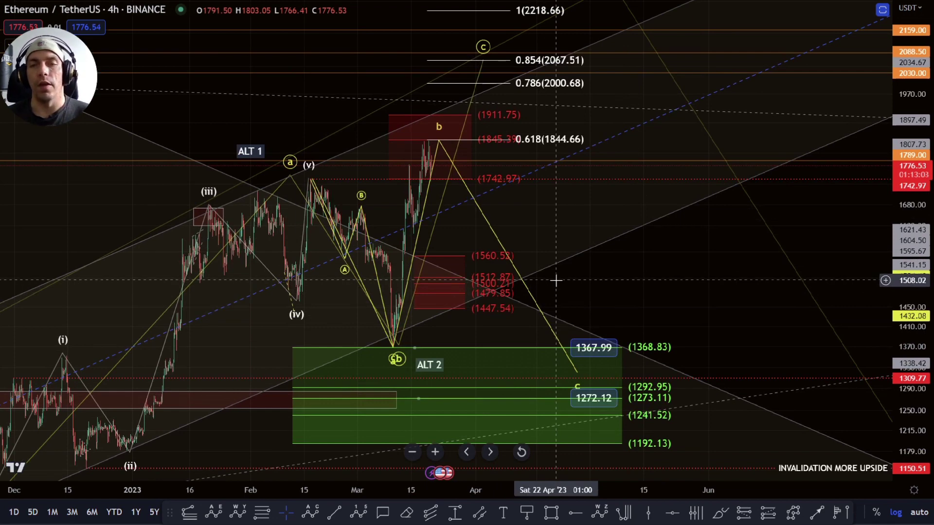
pyautogui.scroll(3, 556, 280)
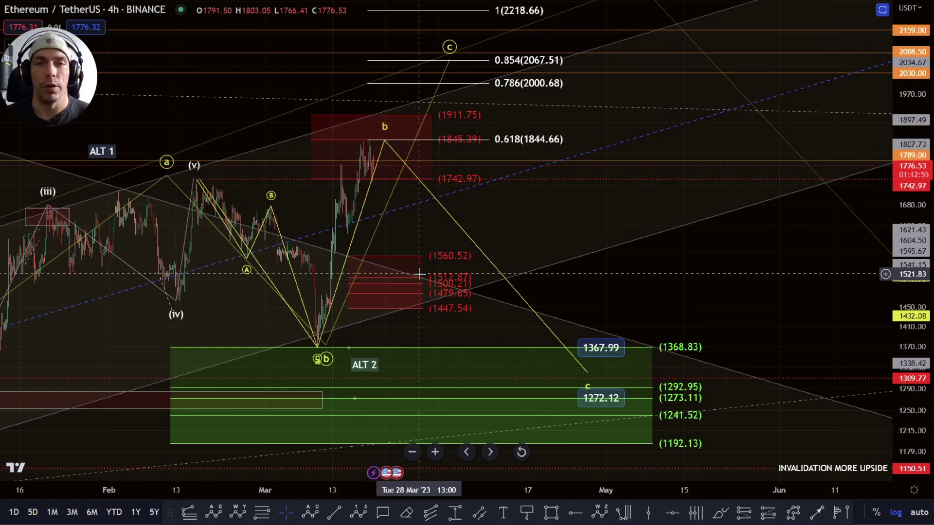
pyautogui.scroll(3, 420, 275)
pyautogui.scroll(-5, 422, 284)
# - Brush a path from b down to about 1560.52, back up, and down to about 1309.77, deleting a short mark above (v)
pyautogui.moveTo(910, 353); pyautogui.dragTo(909, 303)
pyautogui.moveTo(603, 287); pyautogui.dragTo(708, 283)
pyautogui.click(721, 512)
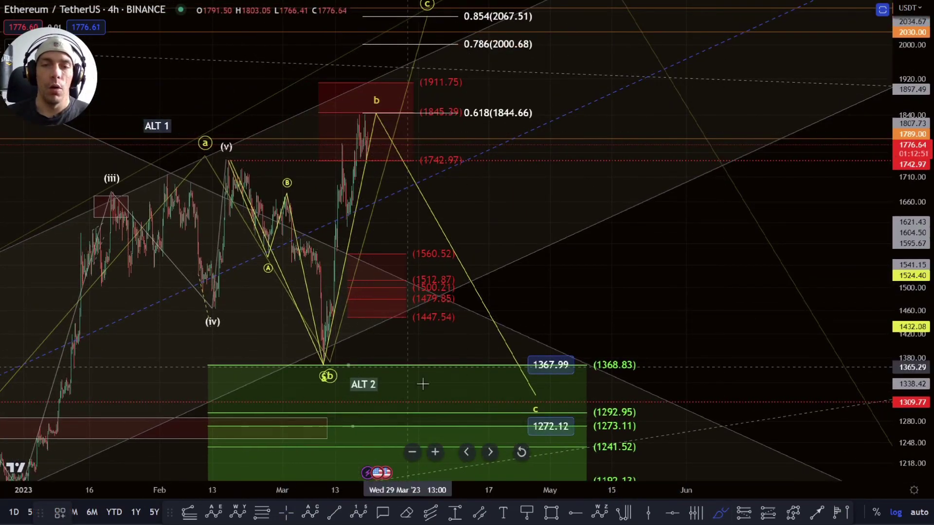
pyautogui.moveTo(375, 112)
pyautogui.mouseDown()
pyautogui.moveTo(424, 228)
pyautogui.moveTo(500, 204)
pyautogui.moveTo(585, 401)
pyautogui.mouseUp()
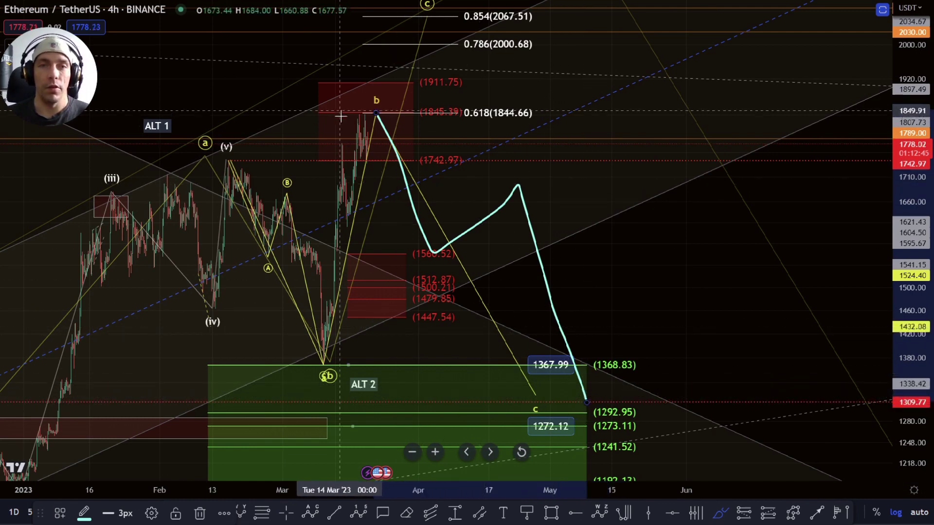
pyautogui.moveTo(223, 106)
pyautogui.mouseDown()
pyautogui.moveTo(254, 112)
pyautogui.moveTo(243, 132)
pyautogui.mouseUp()
pyautogui.click(232, 111)
pyautogui.press('Delete')
# - Brush short marks at the March low and beside b, plus a second falling path to about 1292.95, and undo that path
pyautogui.moveTo(335, 356); pyautogui.dragTo(353, 394)
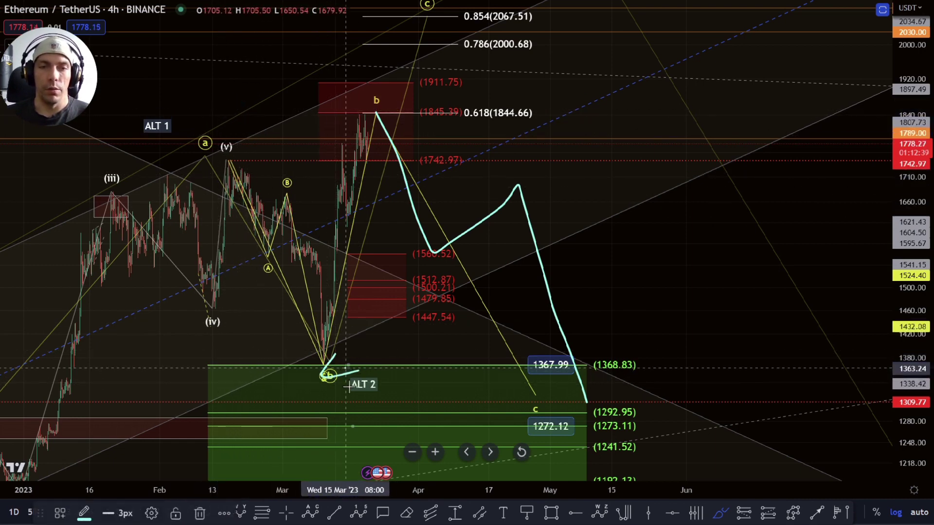
pyautogui.moveTo(384, 92)
pyautogui.mouseDown()
pyautogui.moveTo(416, 223)
pyautogui.moveTo(501, 205)
pyautogui.moveTo(586, 415)
pyautogui.mouseUp()
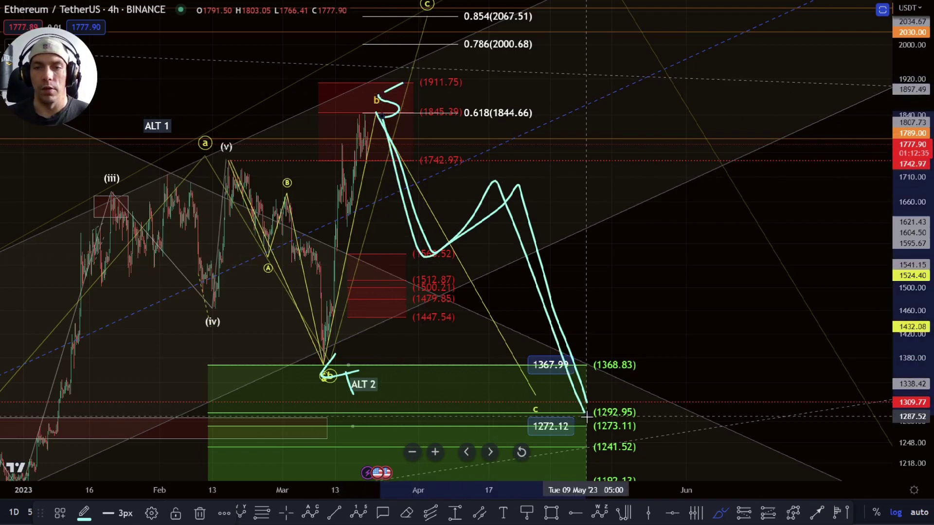
pyautogui.hotkey('ctrl', 'z')
# - Brush a circle around circled a with an arc toward b, and undo it together with all remaining brush strokes
pyautogui.moveTo(214, 127); pyautogui.dragTo(361, 100)
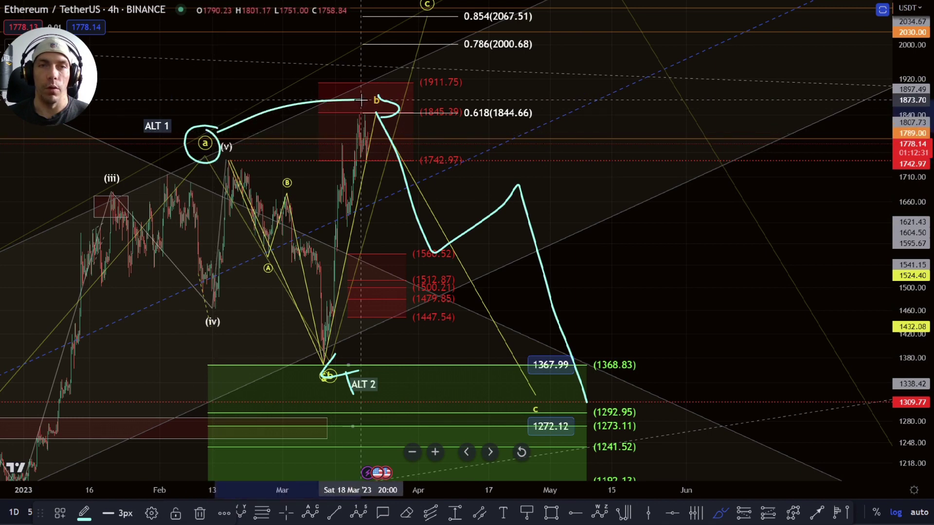
pyautogui.hotkey('ctrl', 'z')
pyautogui.hotkey('ctrl', 'z')
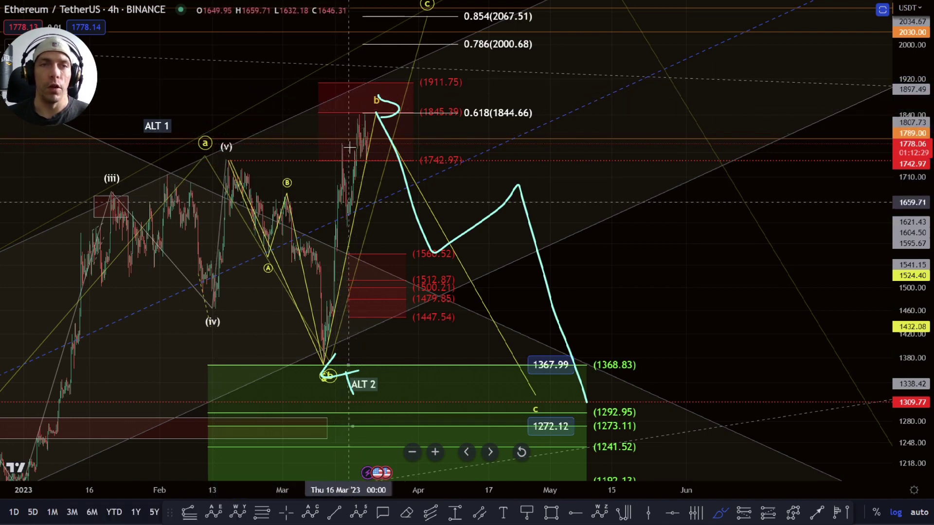
pyautogui.hotkey('ctrl', 'z')
pyautogui.hotkey('ctrl', 'z')
pyautogui.hotkey('ctrl', 'z')
pyautogui.press('Escape')
# - Examine the chart from the November low up to b and along the projected drop to c in the green target zone
pyautogui.moveTo(640, 291); pyautogui.dragTo(627, 165)
pyautogui.moveTo(608, 214); pyautogui.dragTo(643, 309)
pyautogui.scroll(-5, 581, 273)
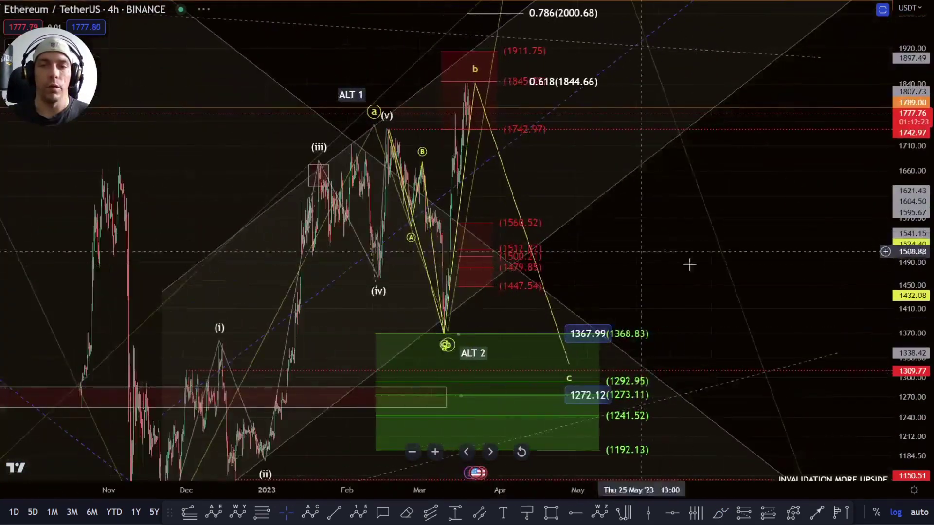
pyautogui.moveTo(715, 236); pyautogui.dragTo(684, 150)
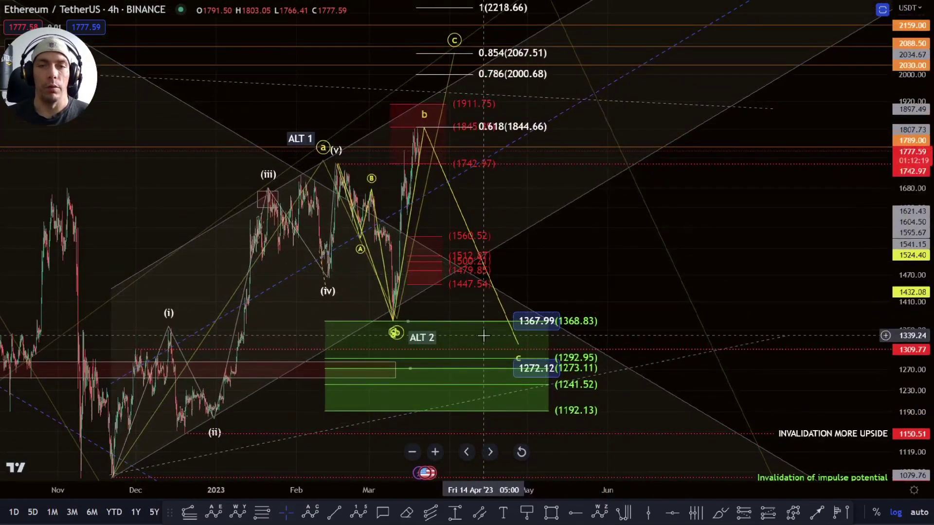
pyautogui.scroll(3, 464, 336)
pyautogui.scroll(3, 396, 346)
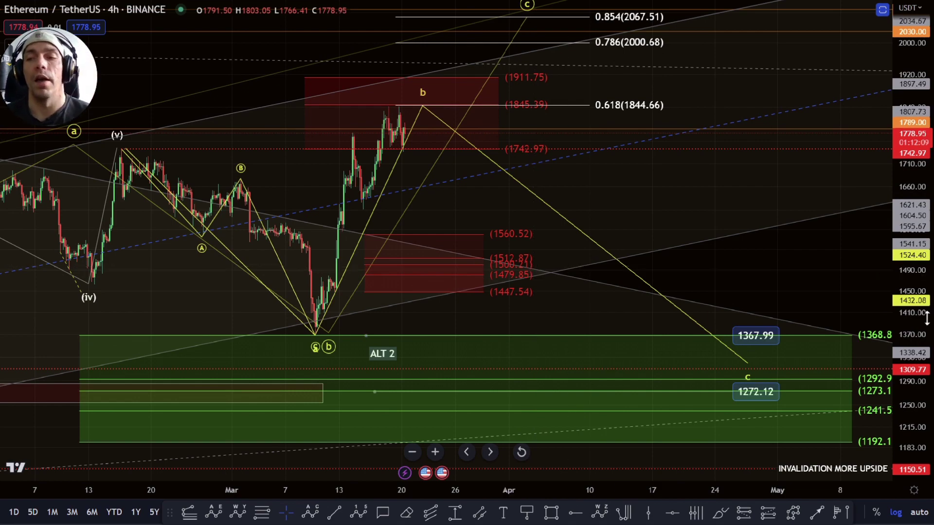
pyautogui.moveTo(914, 389); pyautogui.dragTo(915, 309)
pyautogui.moveTo(847, 285); pyautogui.dragTo(760, 201)
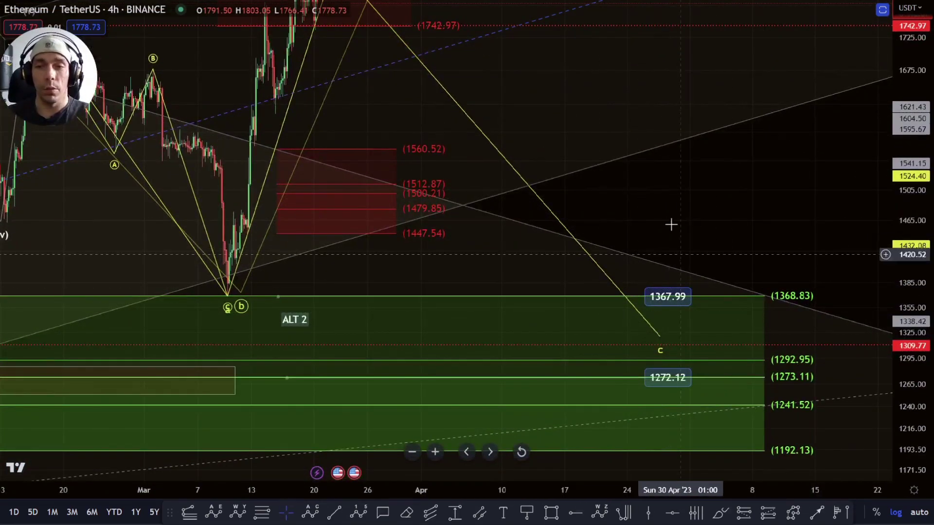
pyautogui.moveTo(681, 252); pyautogui.dragTo(726, 339)
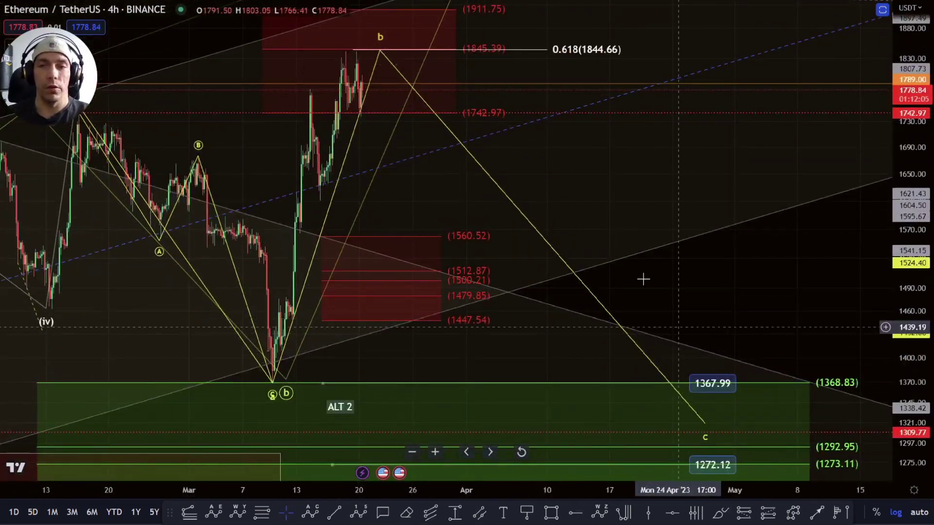
# - Hide the "a wave complete" drawing group and show the "alt count" group
pyautogui.rightClick(454, 176)
pyautogui.click(533, 394)
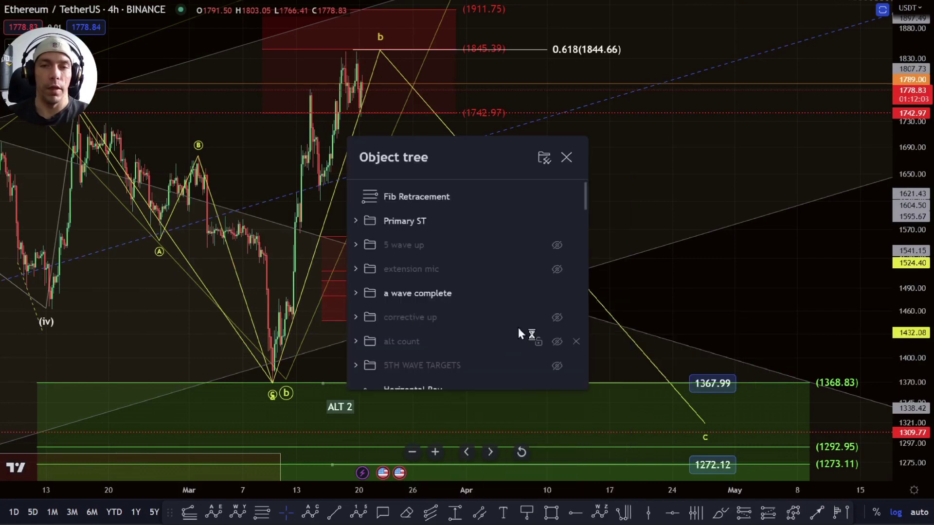
pyautogui.click(557, 293)
pyautogui.click(556, 341)
pyautogui.press('Escape')
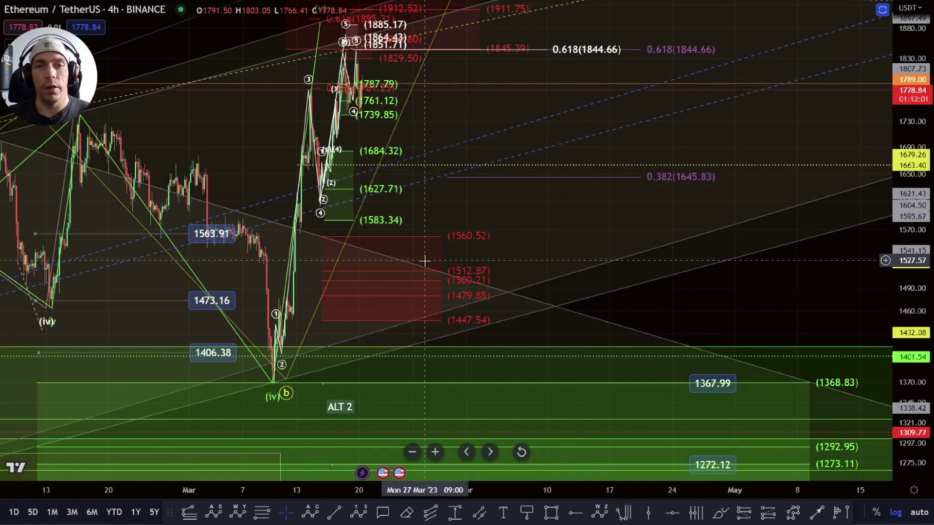
# - Hide the "Primary ST" drawing group in the chart's object tree and close the tree
pyautogui.rightClick(573, 214)
pyautogui.click(617, 392)
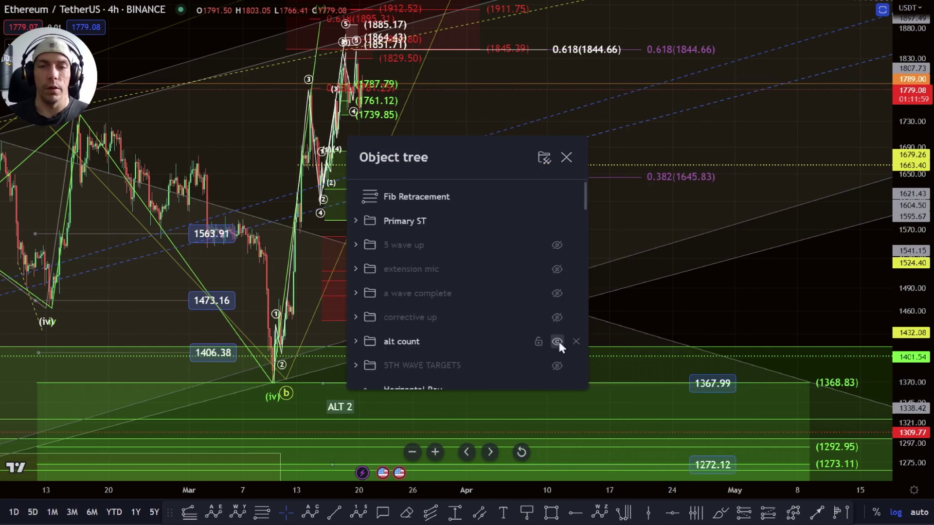
pyautogui.click(557, 220)
pyautogui.scroll(-2, 558, 292)
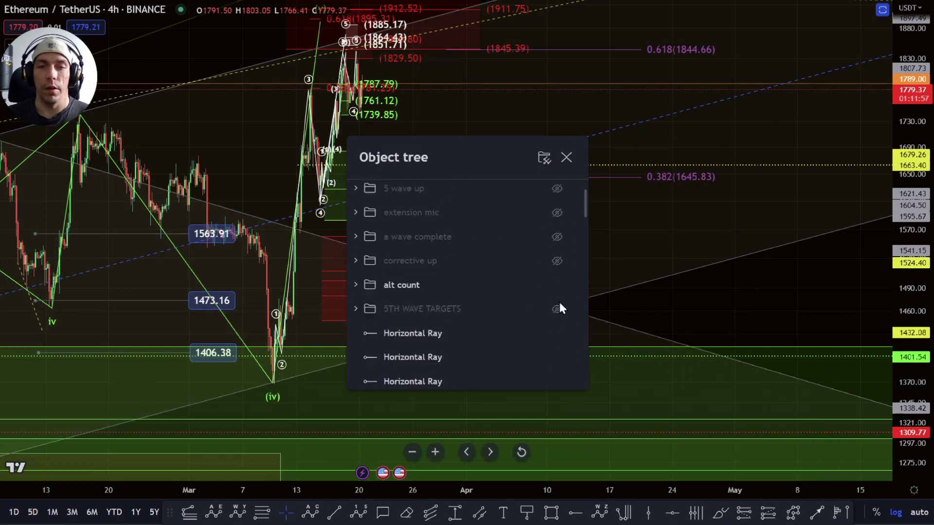
pyautogui.click(687, 229)
# - Switch the Ethereum chart from the 4-hour to the 1-hour interval
pyautogui.scroll(5, 340, 324)
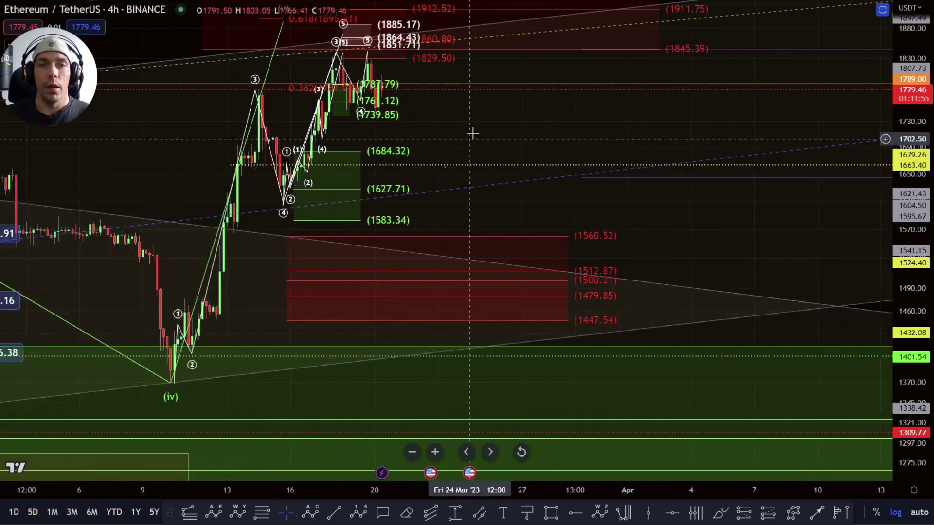
pyautogui.moveTo(473, 136); pyautogui.dragTo(535, 242)
pyautogui.scroll(2, 402, 302)
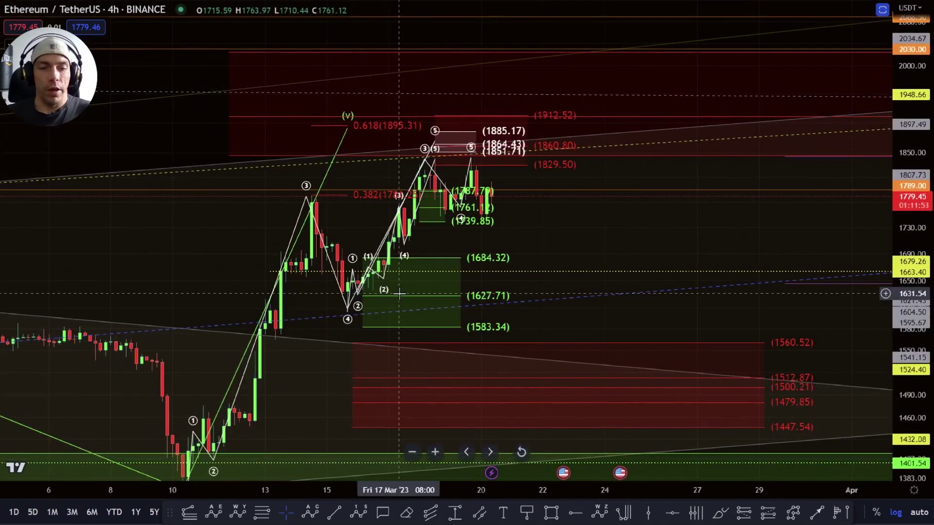
pyautogui.write('41')
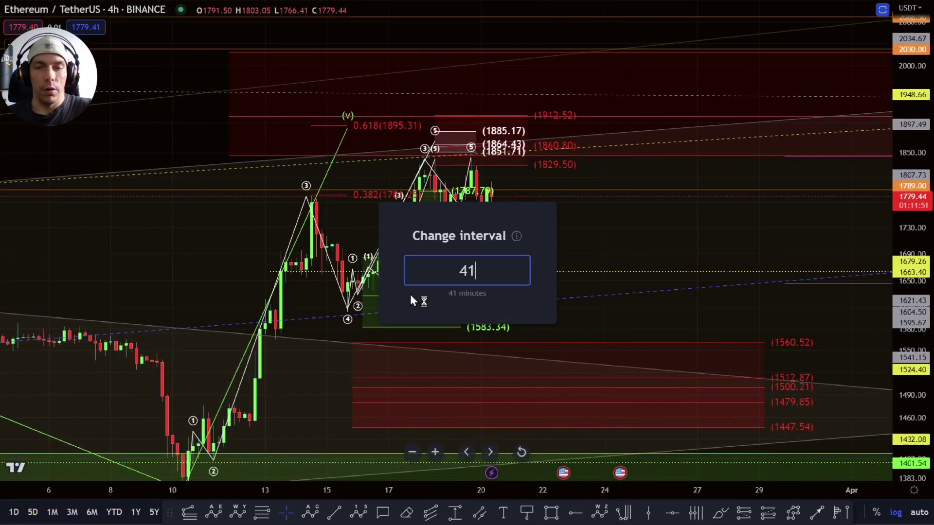
pyautogui.press('BackSpace')
pyautogui.press('BackSpace')
pyautogui.write('1H')
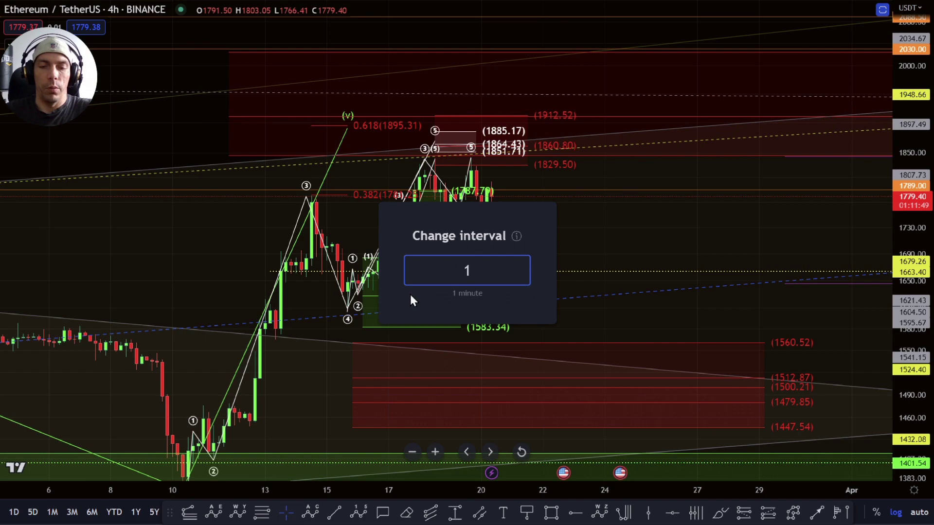
pyautogui.press('Return')
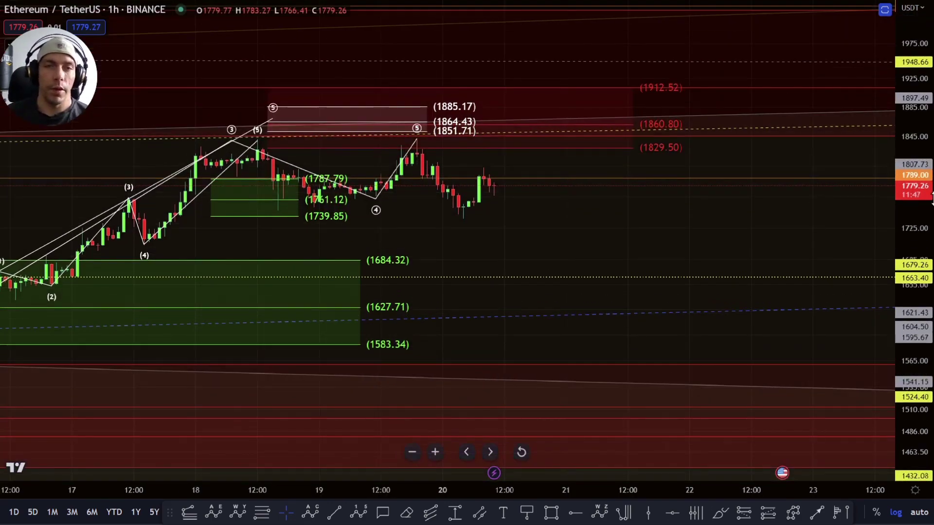
pyautogui.scroll(-5, 510, 179)
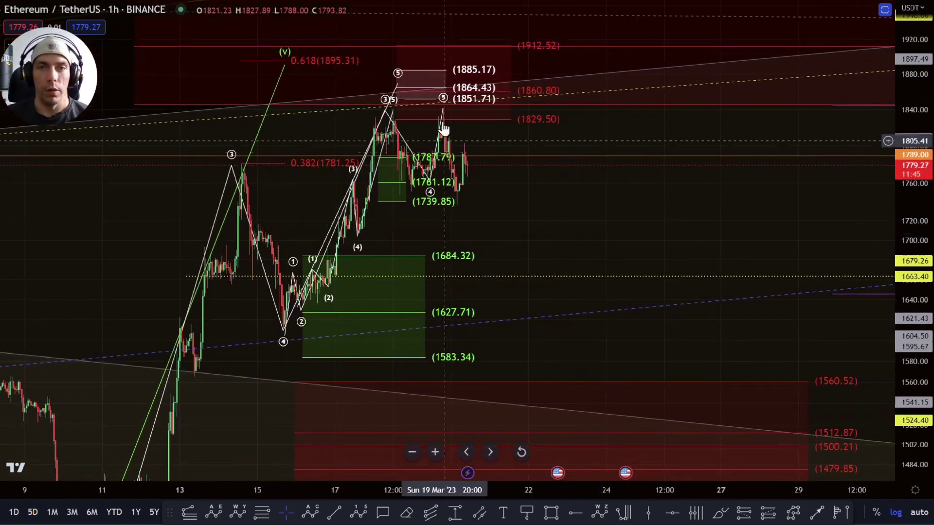
# - Move the larger impulse's circled wave 5 point to about 1842.57 and delete the two green retracement zones below it
pyautogui.moveTo(402, 89); pyautogui.dragTo(436, 107)
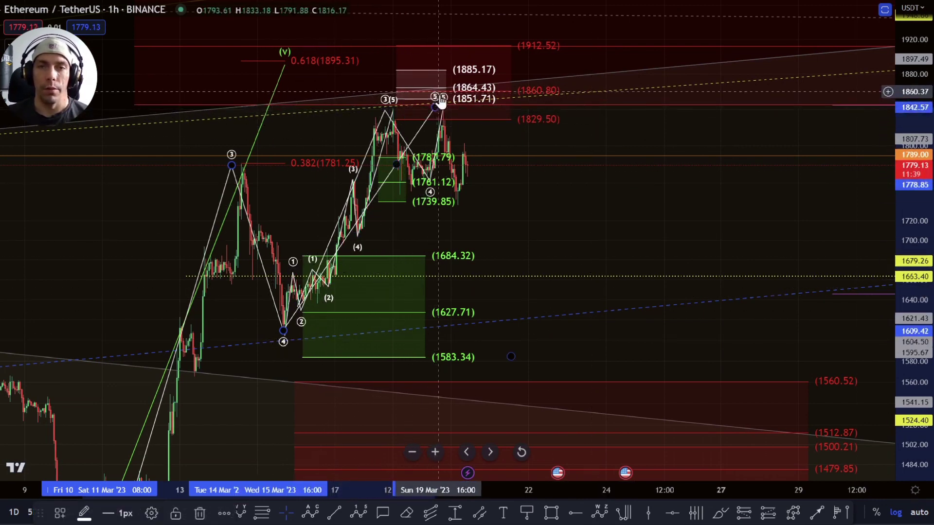
pyautogui.moveTo(535, 192); pyautogui.dragTo(467, 135)
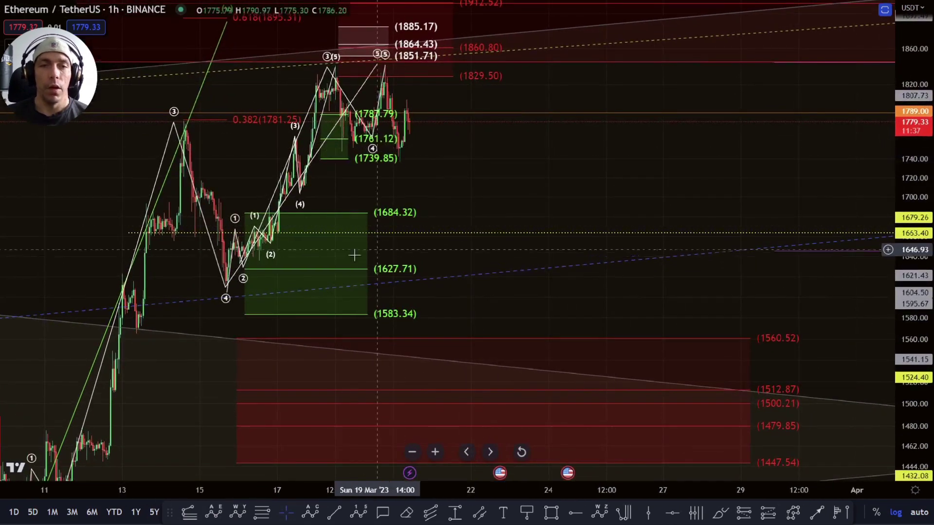
pyautogui.click(336, 272)
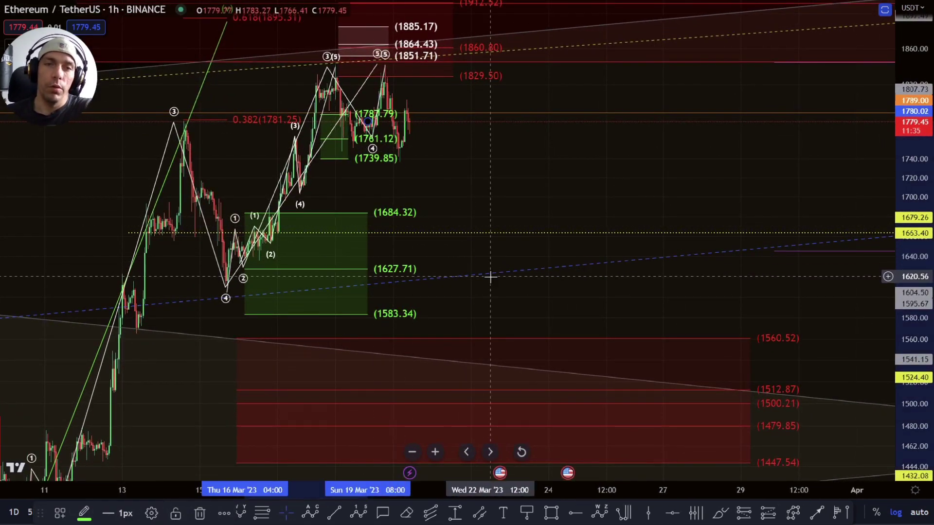
pyautogui.press('Delete')
pyautogui.click(358, 158)
pyautogui.press('Delete')
pyautogui.moveTo(528, 205); pyautogui.dragTo(491, 187)
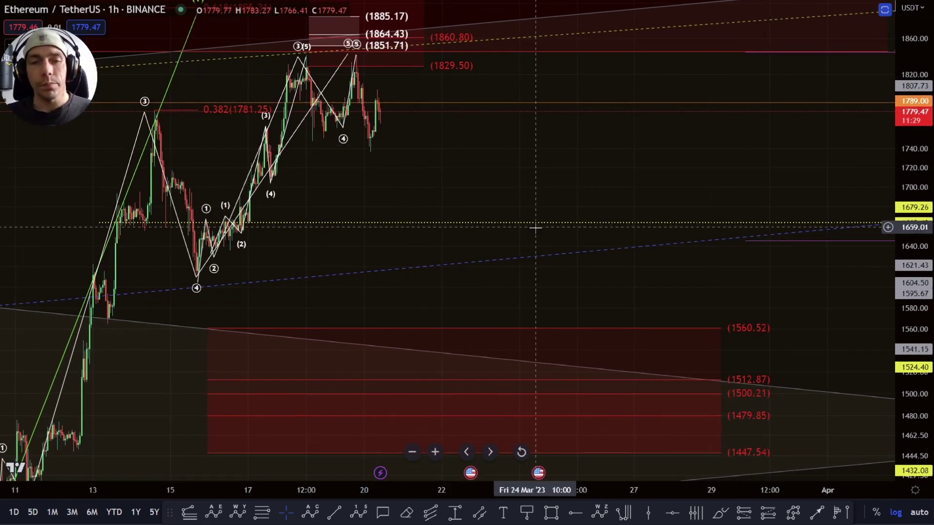
pyautogui.scroll(-5, 559, 243)
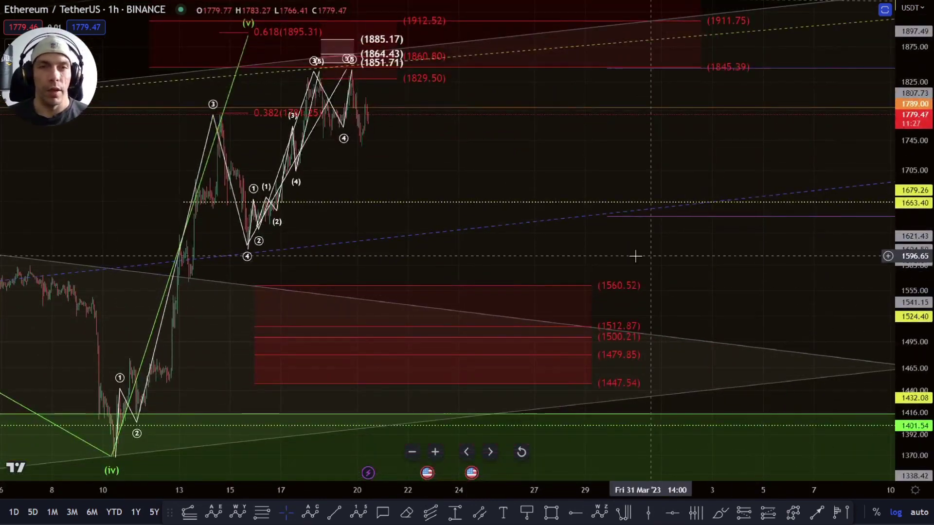
pyautogui.click(720, 514)
pyautogui.moveTo(132, 443)
pyautogui.mouseDown()
pyautogui.moveTo(354, 86)
pyautogui.moveTo(410, 217)
pyautogui.moveTo(436, 315)
pyautogui.mouseUp()
pyautogui.press('Escape')
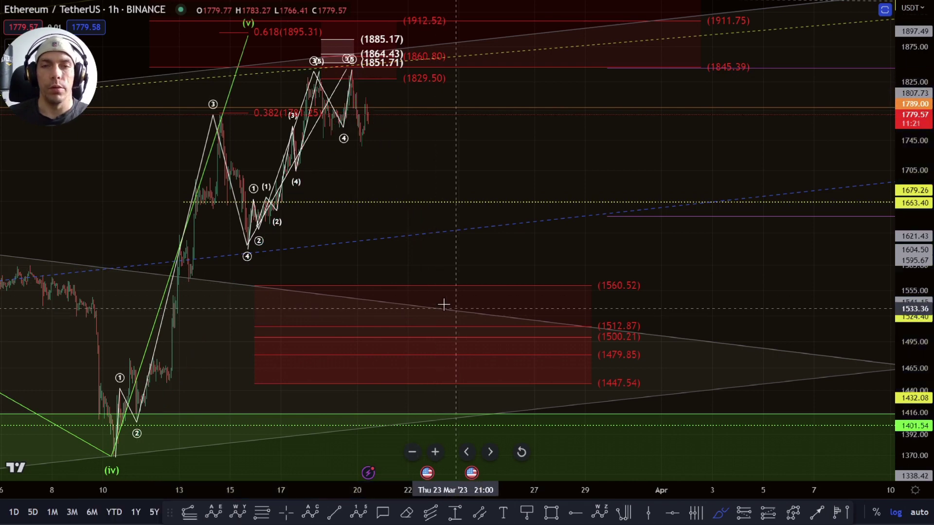
# - Move the upper anchor of the red retracement up to the March high at about 1842.59
pyautogui.click(381, 286)
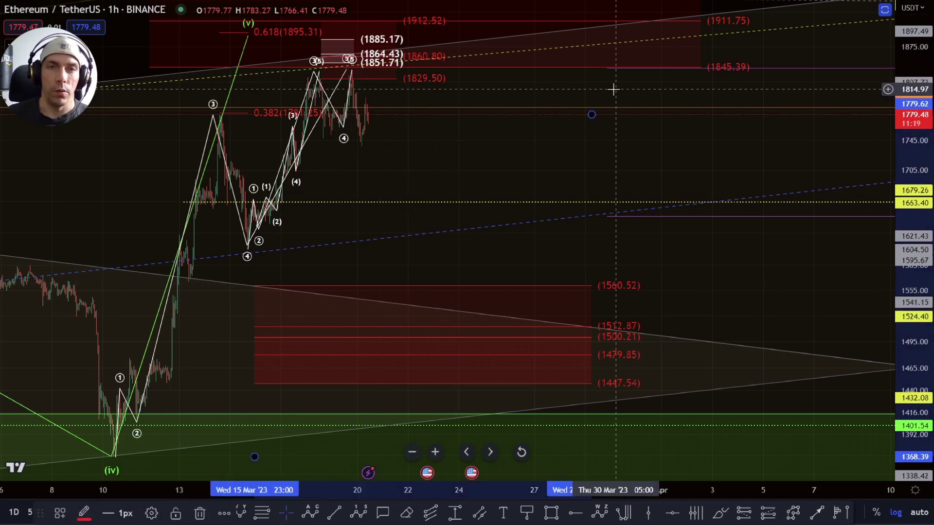
pyautogui.moveTo(597, 75); pyautogui.dragTo(596, 71)
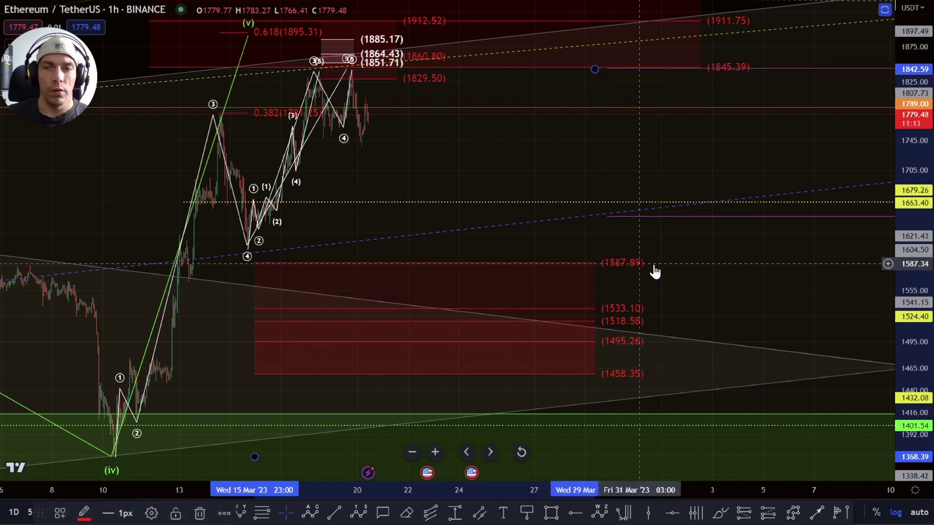
pyautogui.moveTo(707, 306); pyautogui.dragTo(694, 290)
# - Brush a circle around the 1530 area inside the red retracement zone and delete it
pyautogui.click(719, 513)
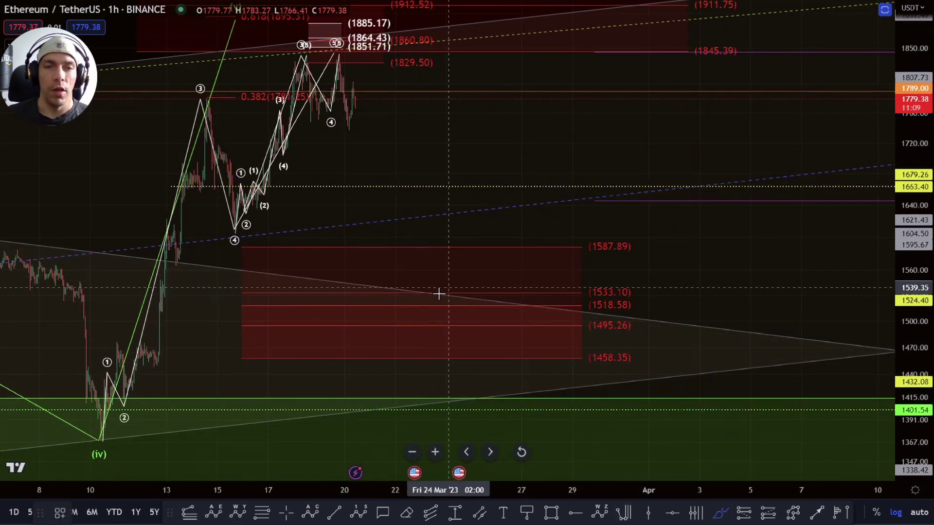
pyautogui.moveTo(414, 267); pyautogui.dragTo(441, 281)
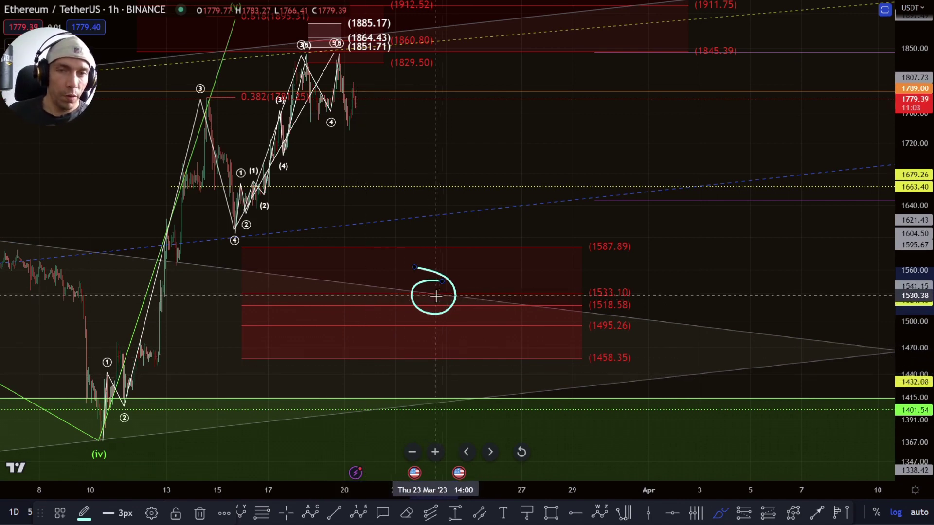
pyautogui.press('Delete')
# - Examine the rise from the March low to the recent high, together with the red retracement and the green support zone below
pyautogui.scroll(-4, 447, 292)
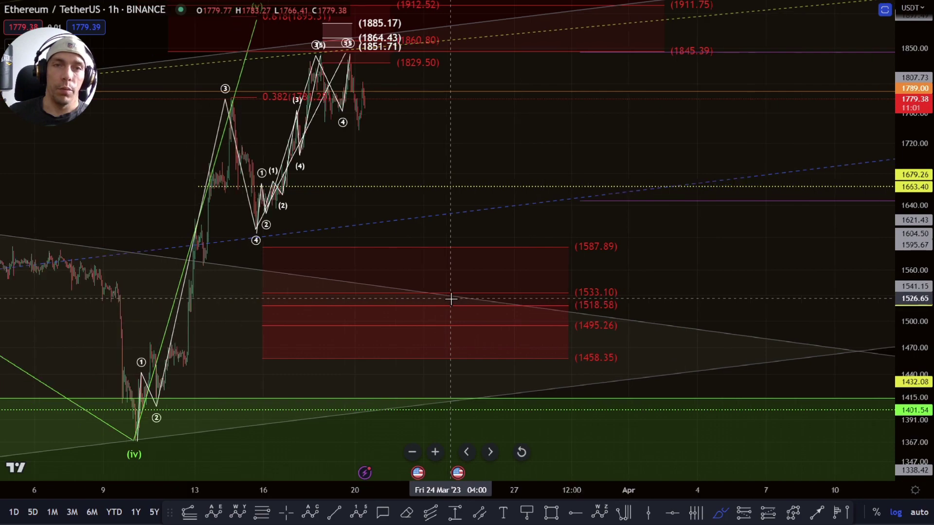
pyautogui.moveTo(436, 163); pyautogui.dragTo(384, 169)
pyautogui.scroll(-3, 522, 263)
pyautogui.moveTo(913, 243); pyautogui.dragTo(913, 353)
pyautogui.moveTo(649, 279); pyautogui.dragTo(645, 258)
pyautogui.scroll(-2, 462, 184)
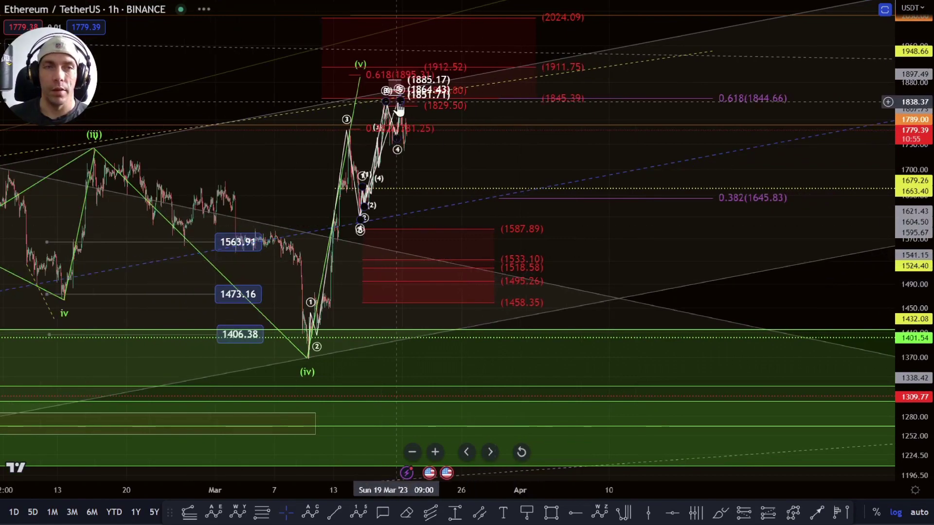
pyautogui.scroll(-2, 657, 270)
pyautogui.moveTo(658, 271); pyautogui.dragTo(593, 236)
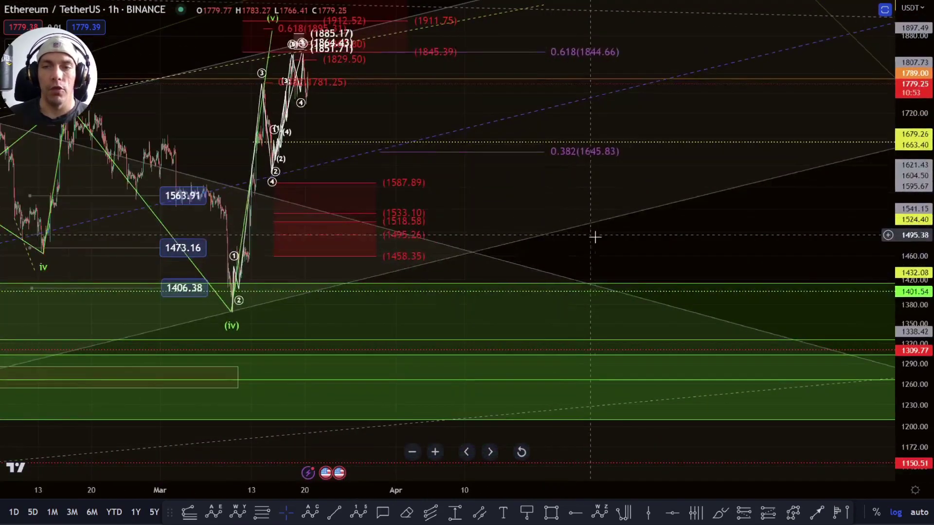
# - Switch the Ethereum chart back to the 4-hour interval
pyautogui.write('4H')
pyautogui.press('Return')
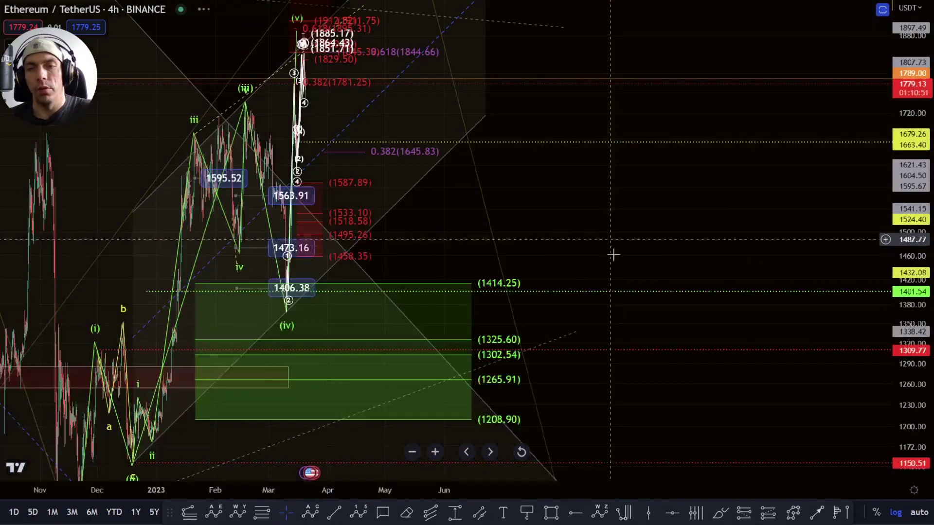
pyautogui.scroll(5, 577, 303)
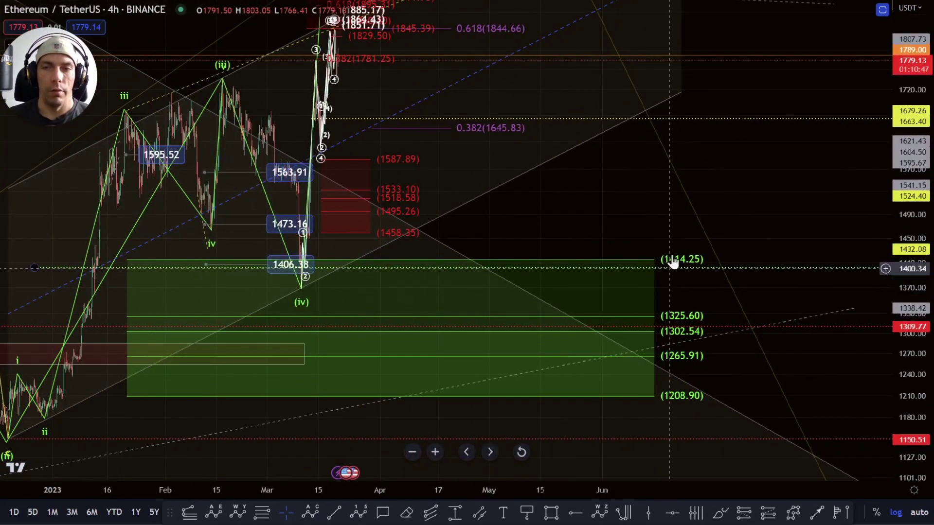
# - Brush a circle around the March high and a path dropping below the 0.382 level, rebounding to about 1730 and falling to about 1302.54
pyautogui.click(668, 270)
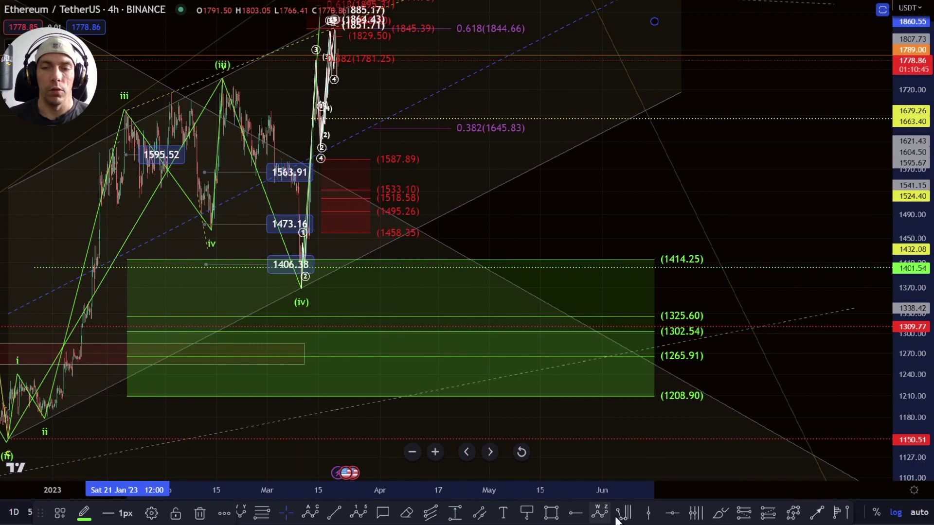
pyautogui.click(726, 515)
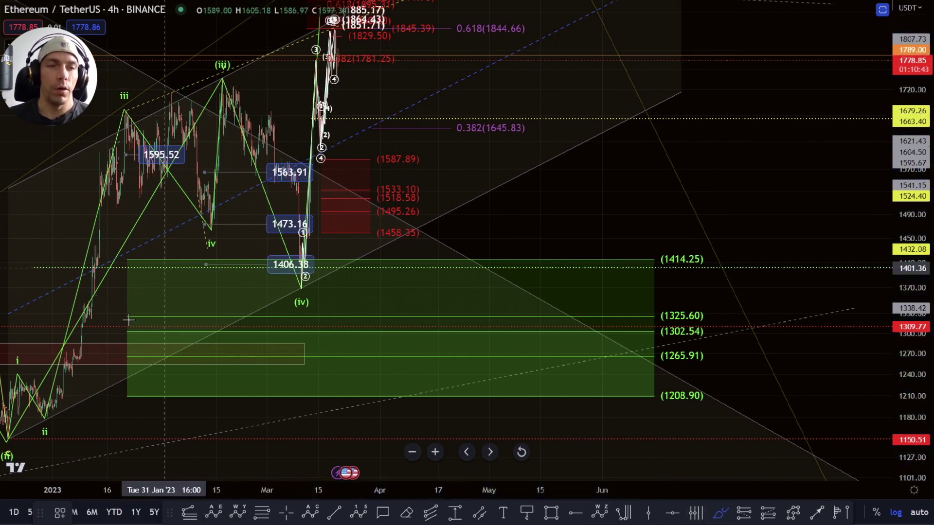
pyautogui.moveTo(359, 31)
pyautogui.mouseDown()
pyautogui.moveTo(339, 17)
pyautogui.moveTo(389, 144)
pyautogui.moveTo(443, 126)
pyautogui.moveTo(477, 334)
pyautogui.mouseUp()
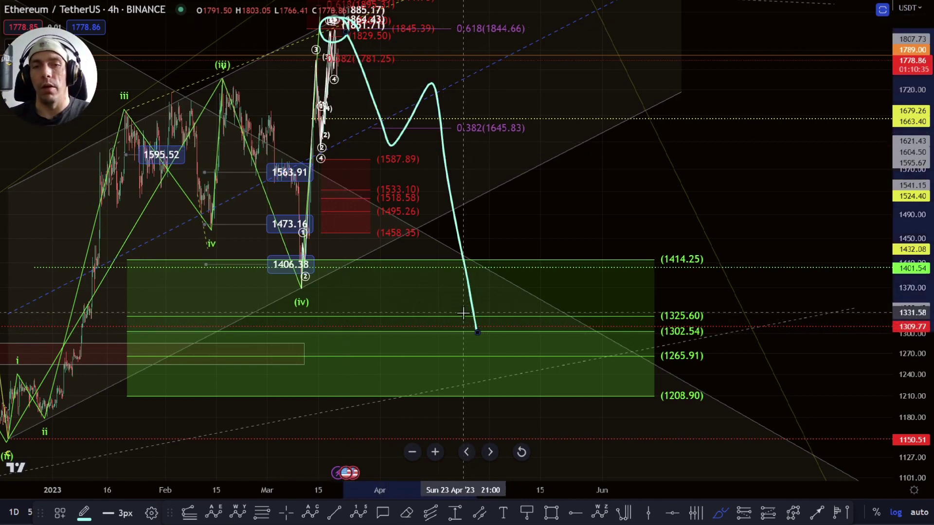
pyautogui.scroll(-3, 454, 311)
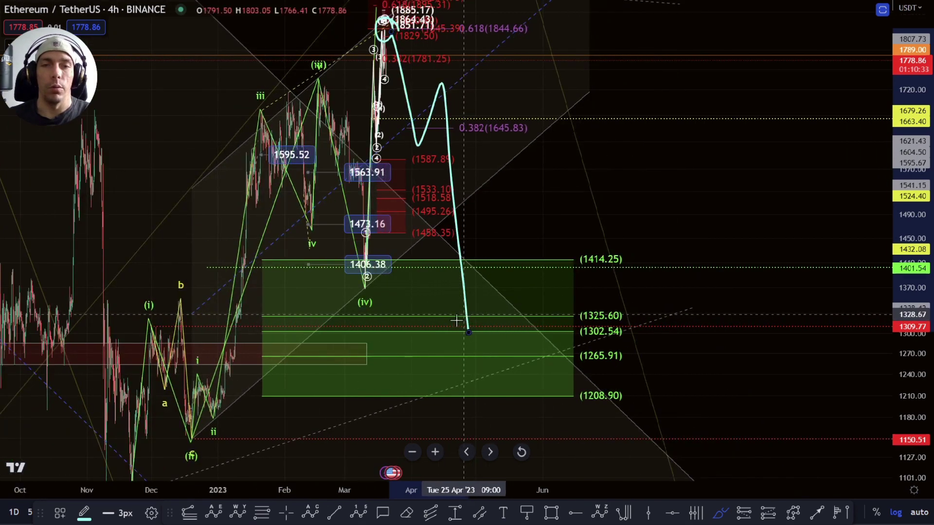
# - Brush a rising arrow from the November prices to wave iii and a C mark above (iii), and undo these strokes and the falling path
pyautogui.moveTo(98, 327); pyautogui.dragTo(156, 262)
pyautogui.moveTo(190, 210)
pyautogui.mouseDown()
pyautogui.moveTo(203, 121)
pyautogui.moveTo(287, 186)
pyautogui.mouseUp()
pyautogui.moveTo(351, 30)
pyautogui.mouseDown()
pyautogui.moveTo(323, 31)
pyautogui.moveTo(351, 71)
pyautogui.mouseUp()
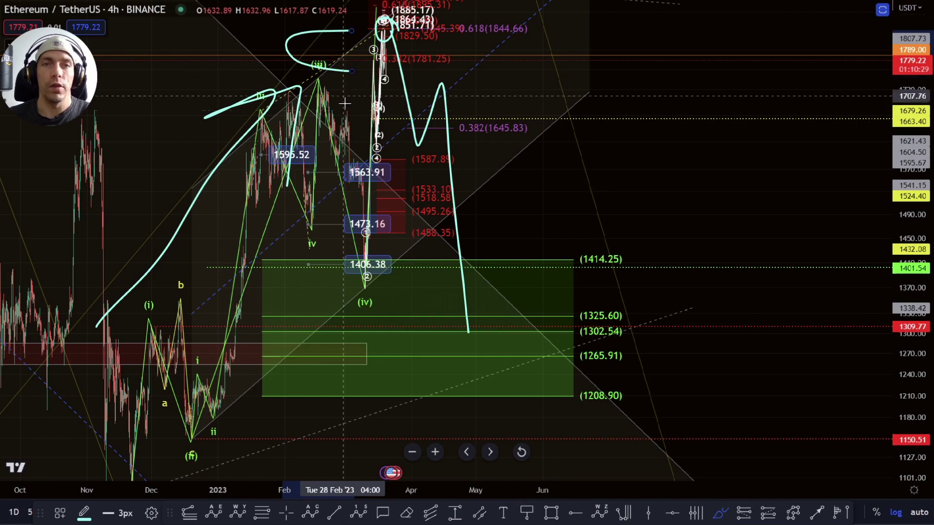
pyautogui.hotkey('ctrl', 'z')
pyautogui.hotkey('ctrl', 'z')
pyautogui.hotkey('ctrl', 'z')
pyautogui.hotkey('ctrl', 'z')
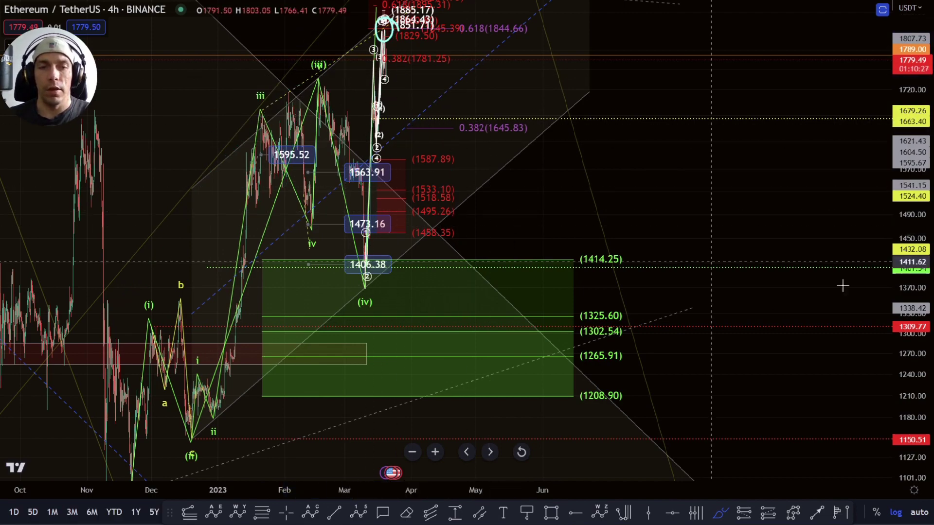
# - Leave the brush and delete the remaining circle around the March high
pyautogui.moveTo(910, 303); pyautogui.dragTo(910, 378)
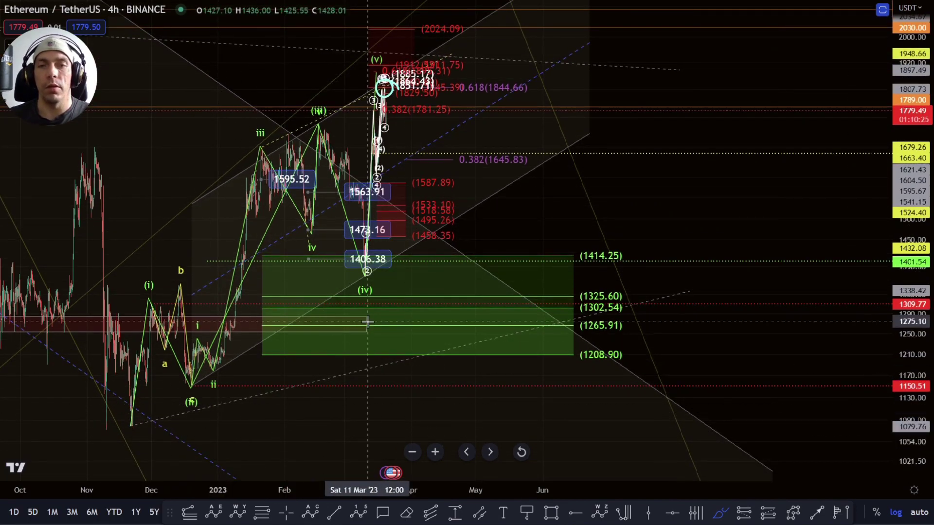
pyautogui.scroll(10, 367, 321)
pyautogui.moveTo(932, 214); pyautogui.dragTo(924, 155)
pyautogui.press('Escape')
pyautogui.moveTo(608, 150); pyautogui.dragTo(637, 232)
pyautogui.click(466, 106)
pyautogui.press('Delete')
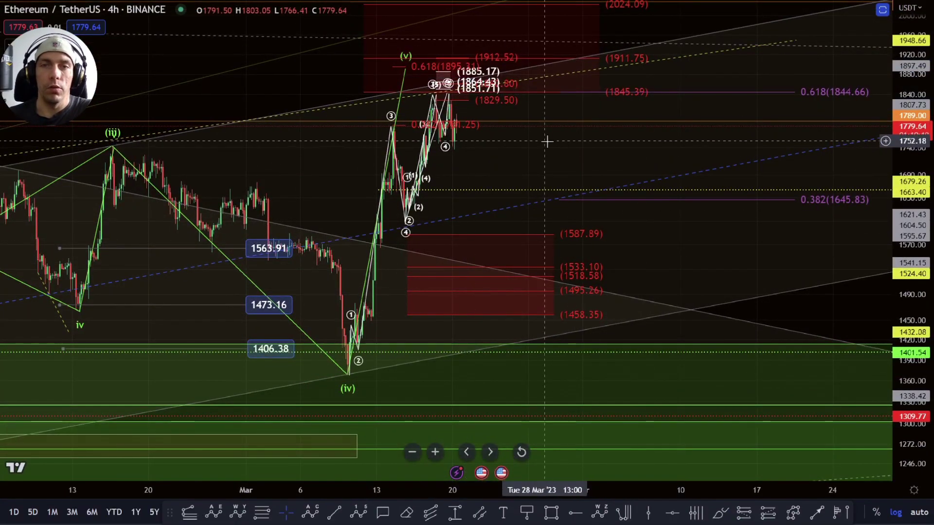
# - Examine the recent high against the 0.618 level at 1844.66, the 0.382 level at 1645.83 and the red retracement zone
pyautogui.moveTo(559, 146); pyautogui.dragTo(517, 104)
pyautogui.hotkey('ctrl', 'z')
pyautogui.moveTo(567, 148)
pyautogui.mouseDown()
pyautogui.moveTo(538, 162)
pyautogui.moveTo(518, 190)
pyautogui.mouseUp()
pyautogui.scroll(3, 474, 202)
pyautogui.moveTo(923, 291); pyautogui.dragTo(923, 132)
pyautogui.moveTo(514, 167); pyautogui.dragTo(472, 225)
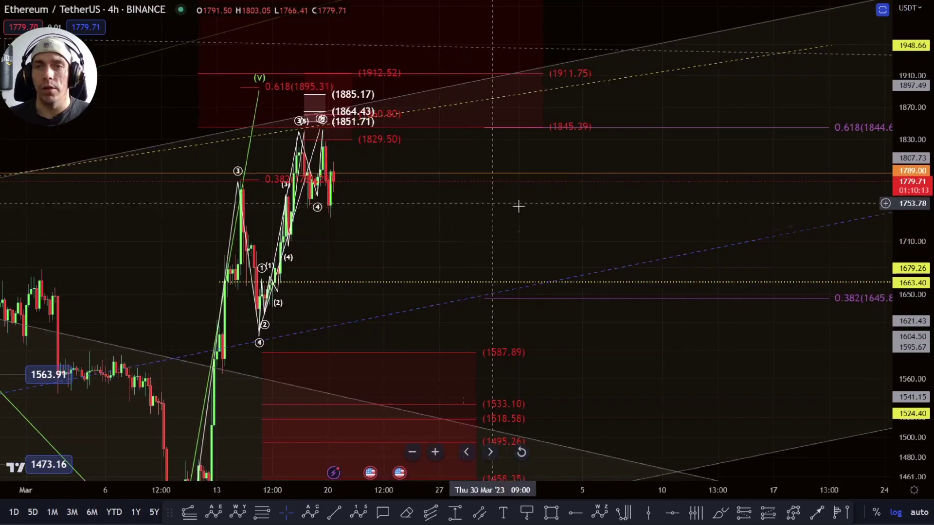
pyautogui.scroll(-3, 506, 204)
pyautogui.moveTo(383, 242); pyautogui.dragTo(407, 198)
pyautogui.moveTo(919, 142); pyautogui.dragTo(919, 169)
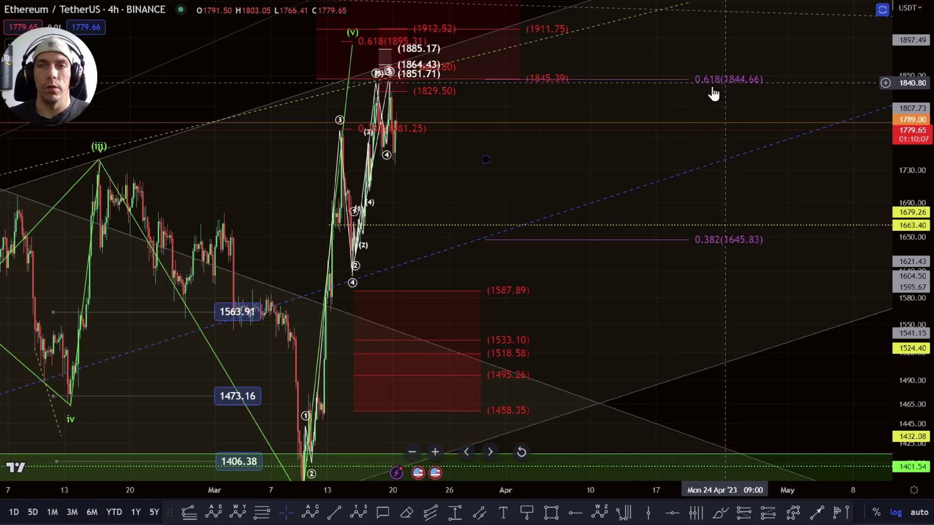
pyautogui.scroll(3, 414, 108)
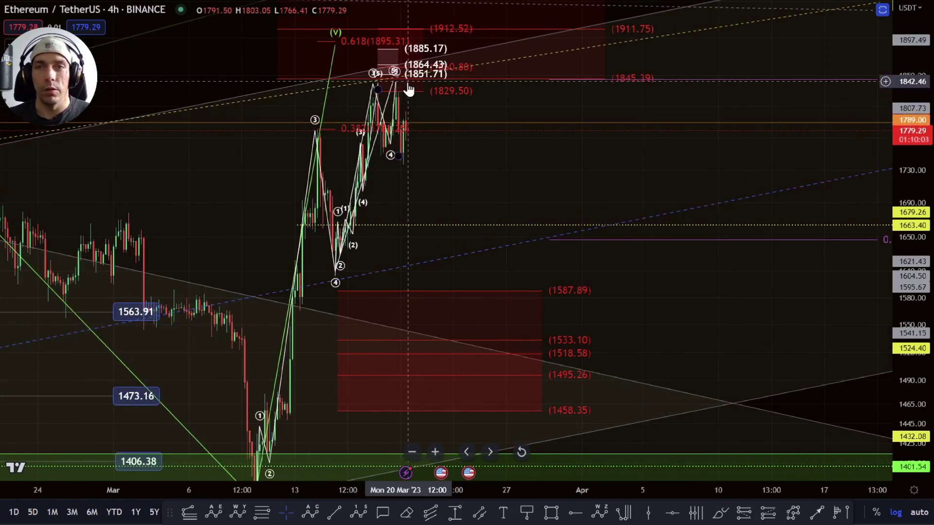
pyautogui.scroll(-3, 807, 190)
pyautogui.moveTo(718, 163); pyautogui.dragTo(582, 185)
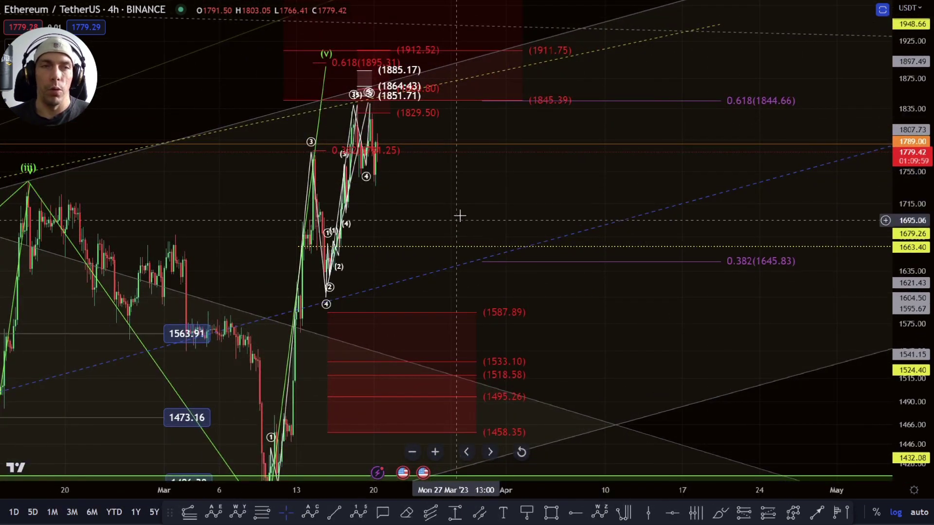
# - Brush a short line at the circled 4 low and a stepped path falling from about 1820 to 1630, and delete the path
pyautogui.moveTo(469, 207); pyautogui.dragTo(482, 198)
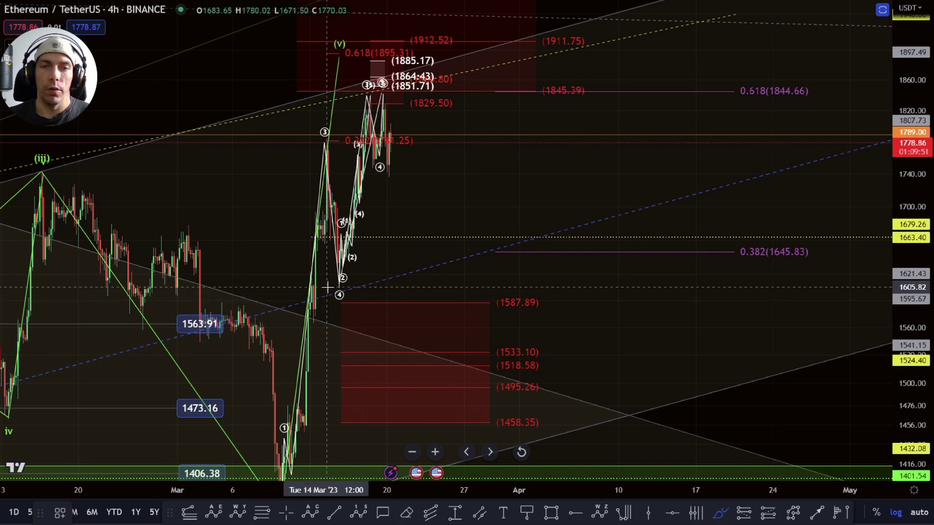
pyautogui.moveTo(329, 287); pyautogui.dragTo(367, 287)
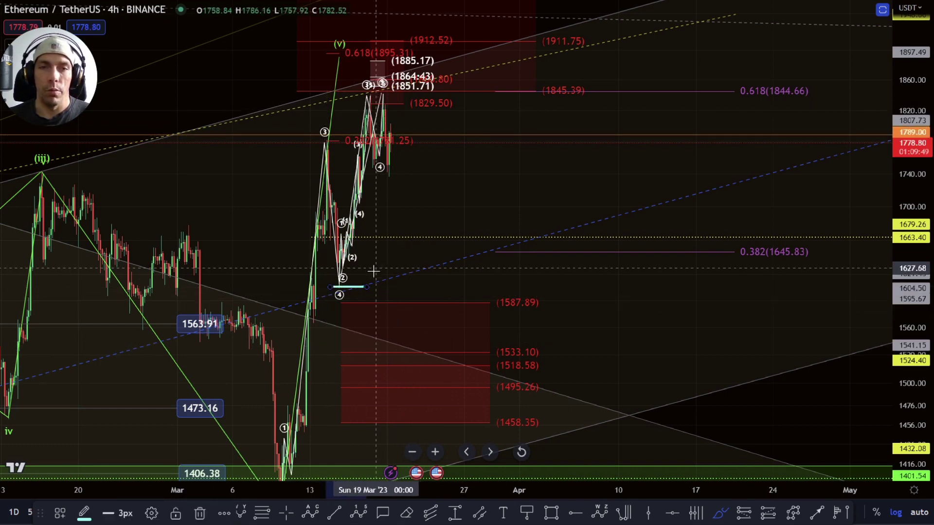
pyautogui.moveTo(389, 109); pyautogui.dragTo(400, 187)
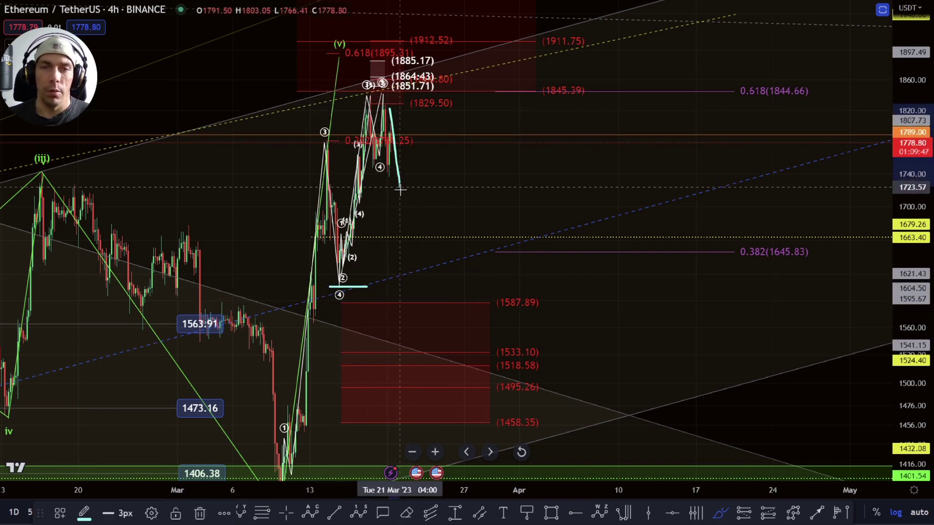
pyautogui.moveTo(415, 137); pyautogui.dragTo(429, 248)
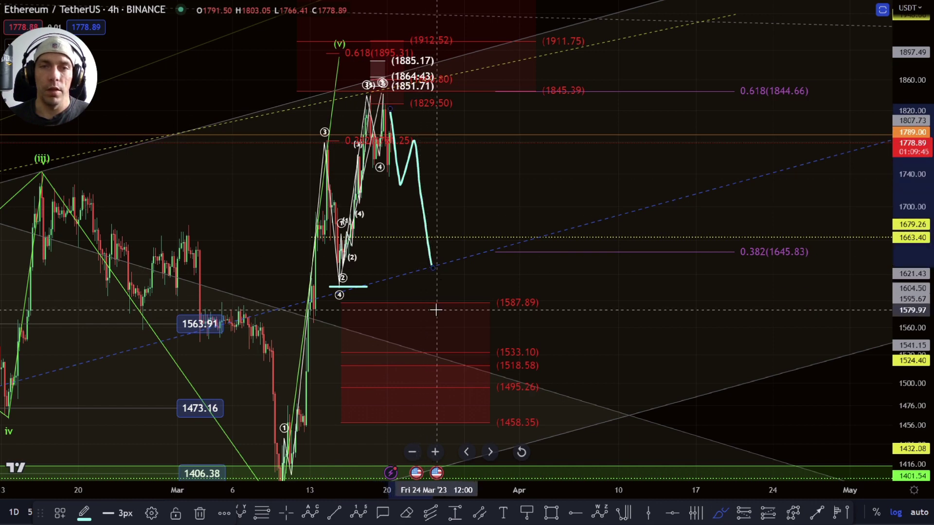
pyautogui.press('Delete')
# - Brush a path from the March high to about 1600, up to the 0.382 level and down to about 1476, and delete the remaining strokes
pyautogui.moveTo(380, 97)
pyautogui.mouseDown()
pyautogui.moveTo(401, 139)
pyautogui.moveTo(420, 255)
pyautogui.moveTo(479, 410)
pyautogui.mouseUp()
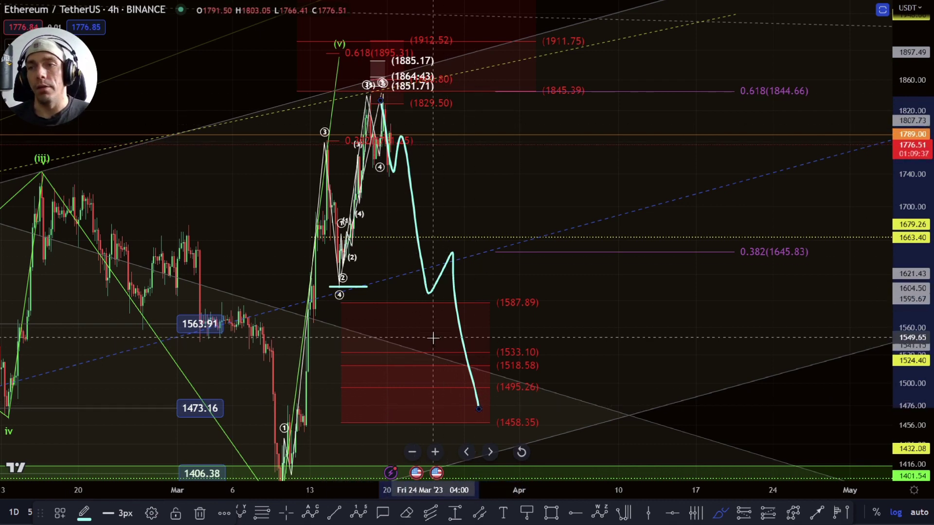
pyautogui.press('Delete')
# - Examine the red retracement zone from 1587.89 to 1458.35 and the green support zone from 1414.25 to 1208.90
pyautogui.scroll(3, 394, 293)
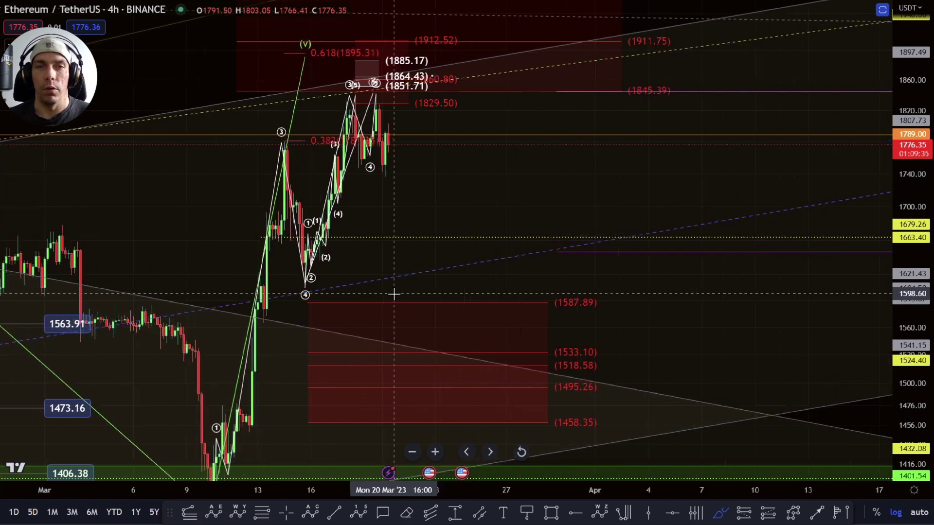
pyautogui.scroll(-3, 394, 292)
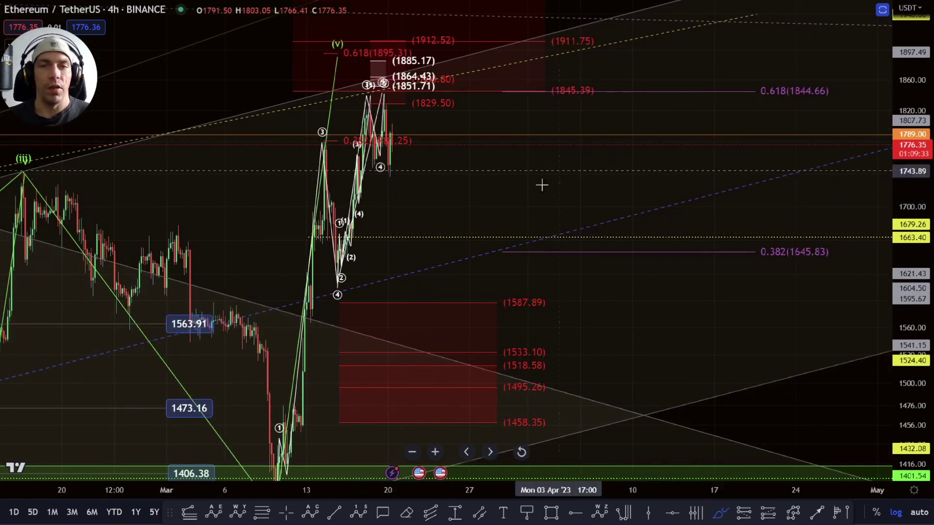
pyautogui.moveTo(907, 275); pyautogui.dragTo(907, 340)
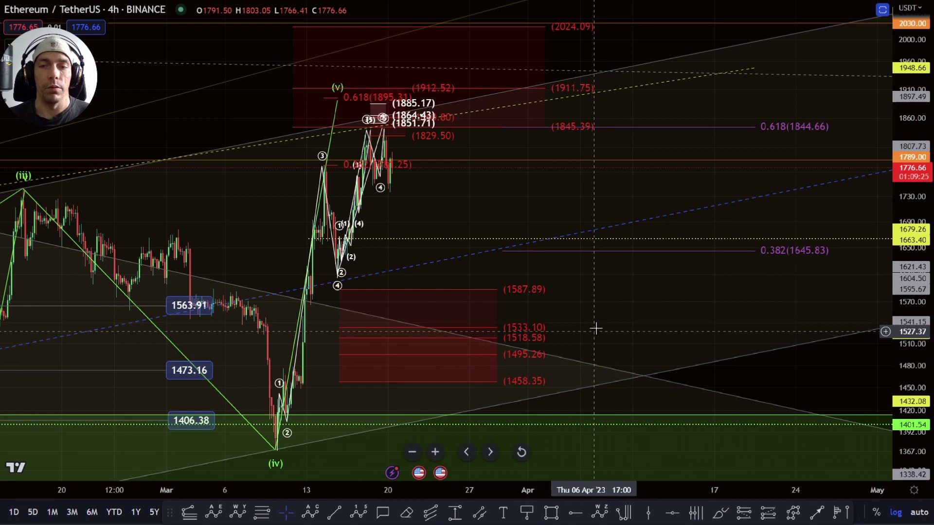
pyautogui.moveTo(593, 333); pyautogui.dragTo(587, 269)
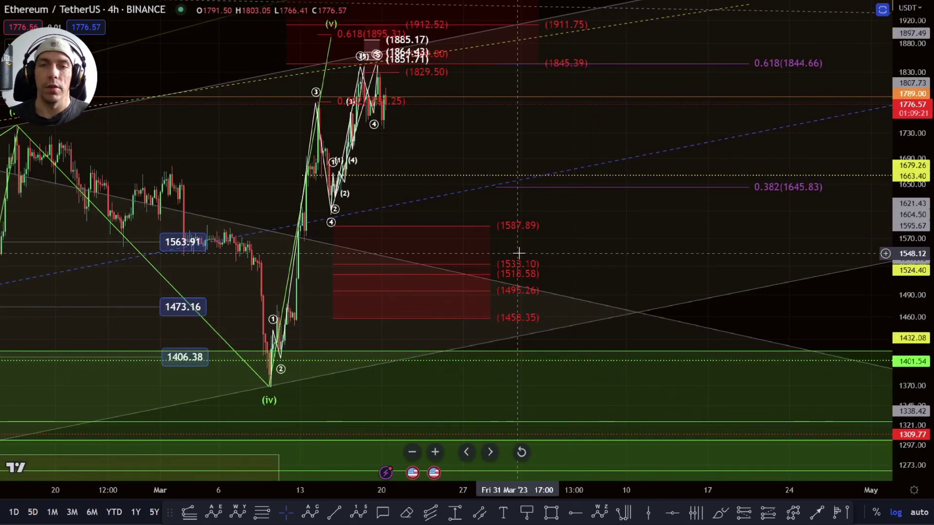
pyautogui.moveTo(302, 365); pyautogui.dragTo(304, 417)
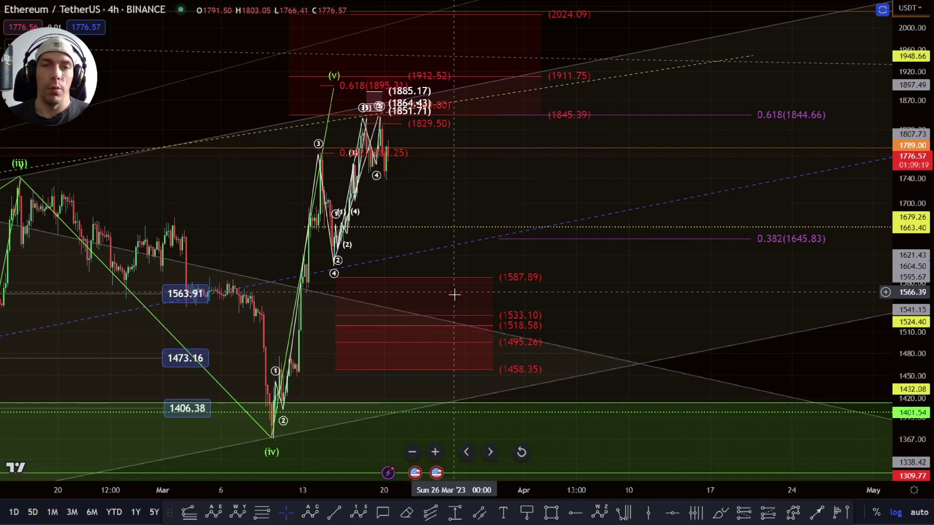
pyautogui.moveTo(756, 363); pyautogui.dragTo(599, 231)
pyautogui.scroll(-10, 509, 293)
pyautogui.moveTo(810, 417); pyautogui.dragTo(799, 361)
pyautogui.moveTo(909, 360); pyautogui.dragTo(908, 403)
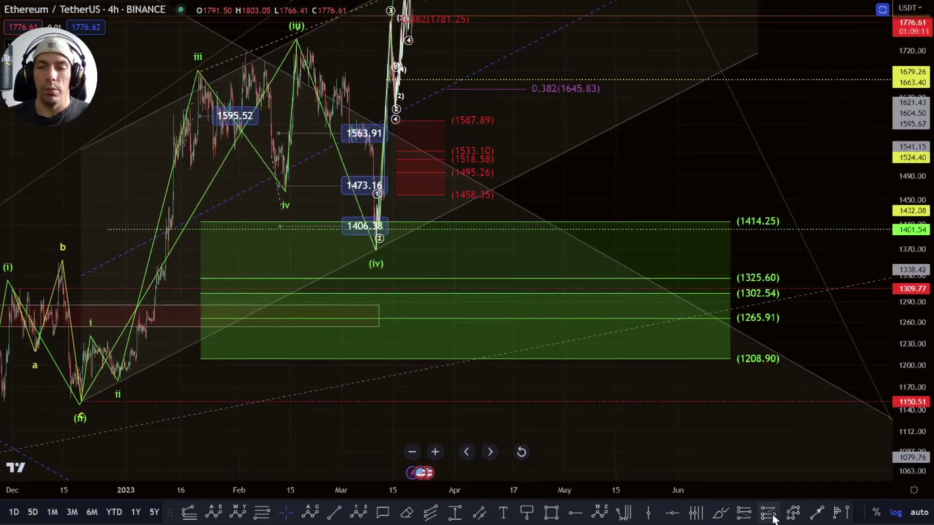
# - Brush a path from the March high below the 0.382 level, up to about 1725, down to about 1350 and back up, and undo it
pyautogui.moveTo(777, 344); pyautogui.dragTo(720, 348)
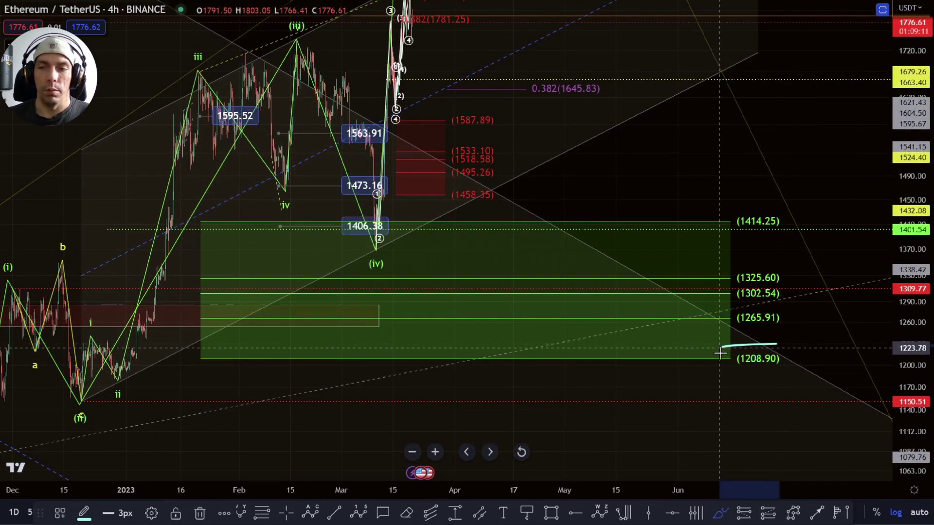
pyautogui.press('Delete')
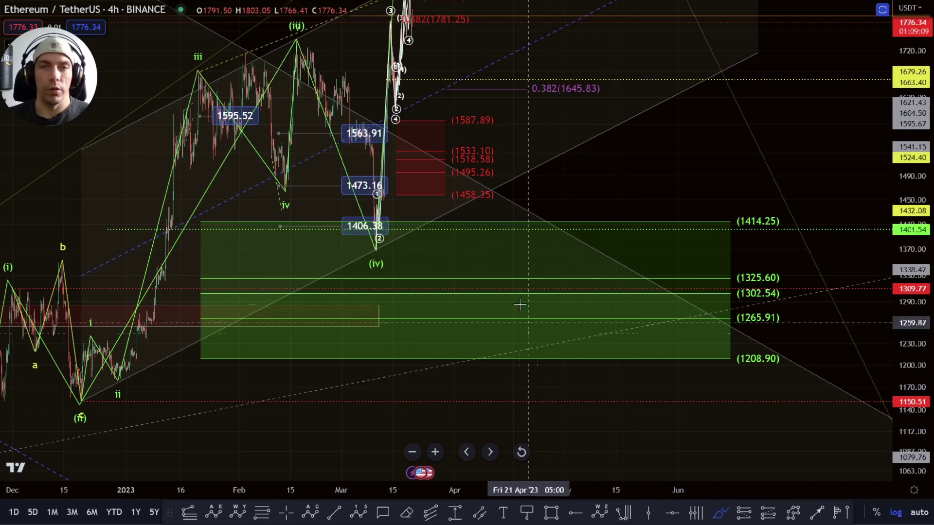
pyautogui.moveTo(907, 170); pyautogui.dragTo(907, 210)
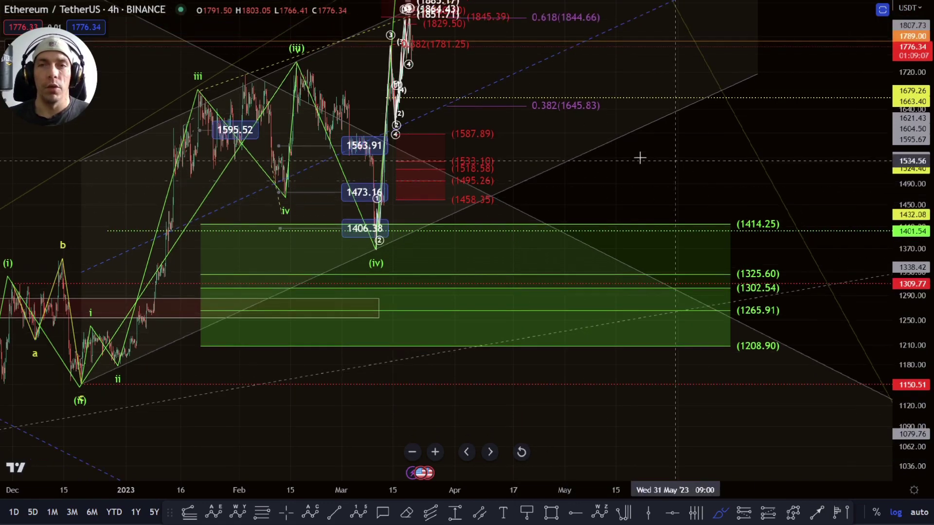
pyautogui.moveTo(415, 20)
pyautogui.mouseDown()
pyautogui.moveTo(552, 68)
pyautogui.moveTo(636, 261)
pyautogui.moveTo(709, 66)
pyautogui.mouseUp()
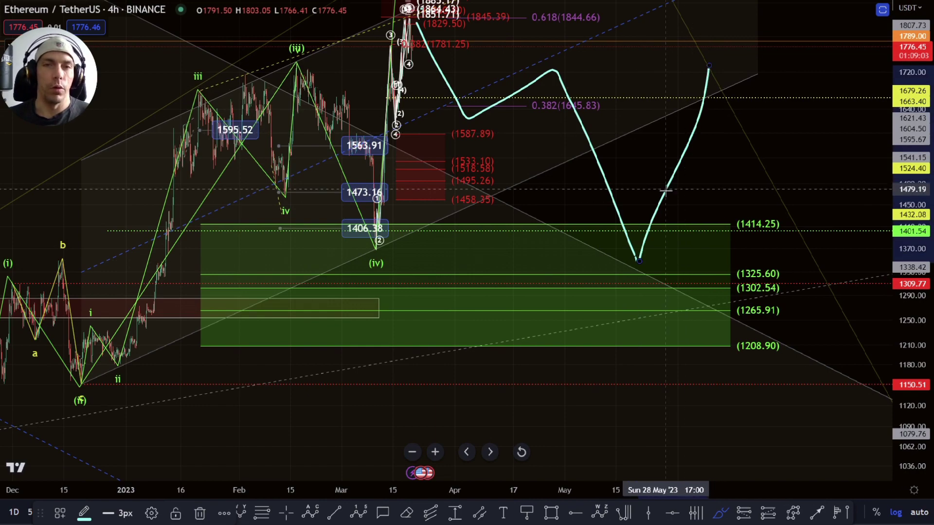
pyautogui.hotkey('ctrl', 'z')
pyautogui.hotkey('ctrl', 'z')
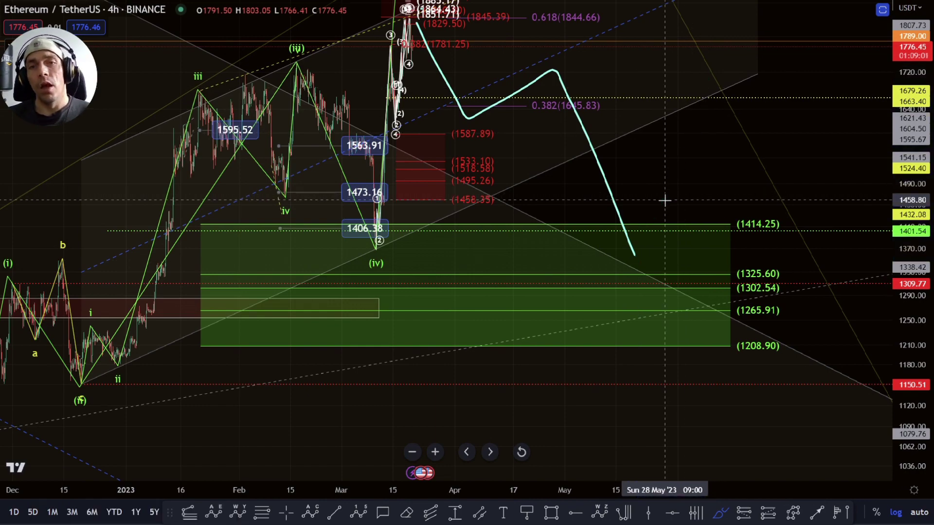
pyautogui.scroll(3, 489, 208)
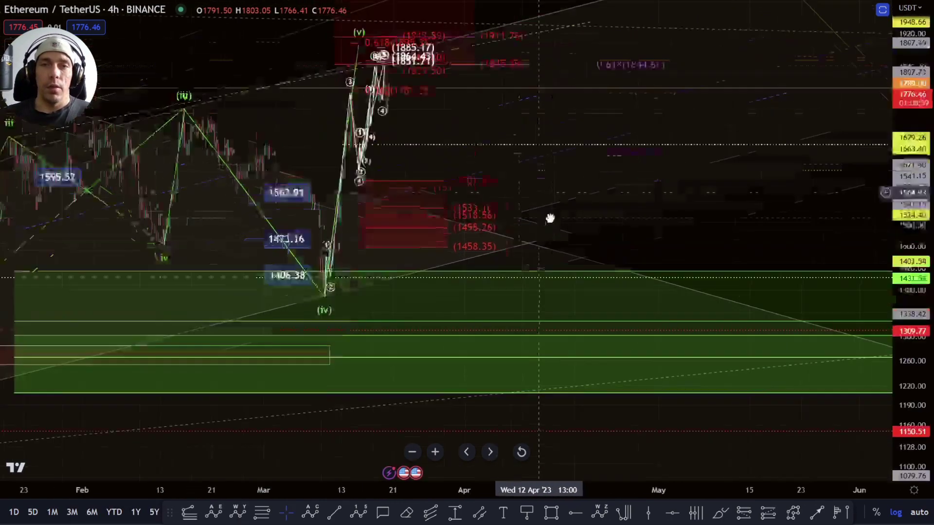